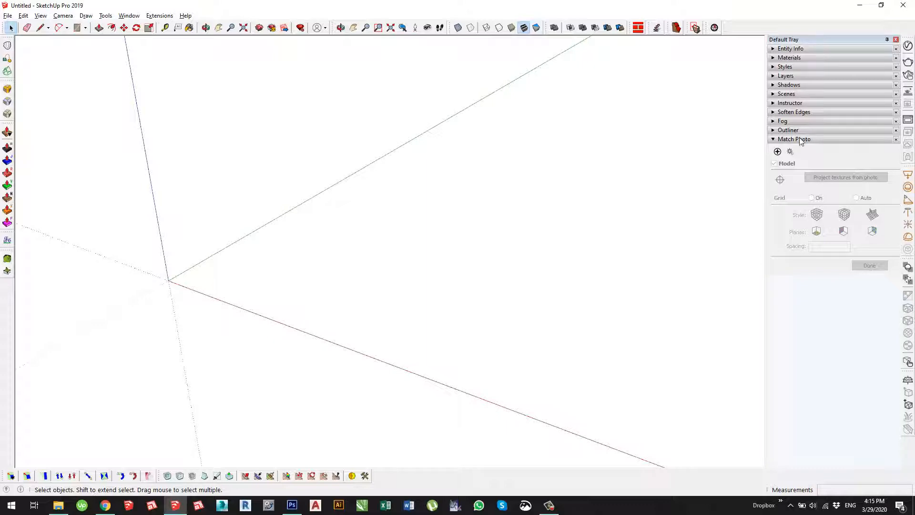
Step: Turn the Match Photo dialog off and back on in the Default Tray's management settings
right_click(801, 41)
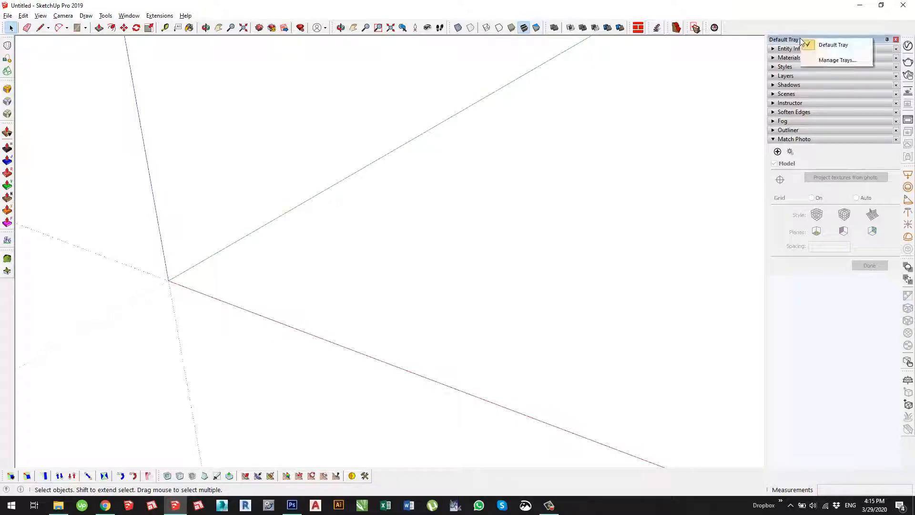
click(833, 59)
click(378, 202)
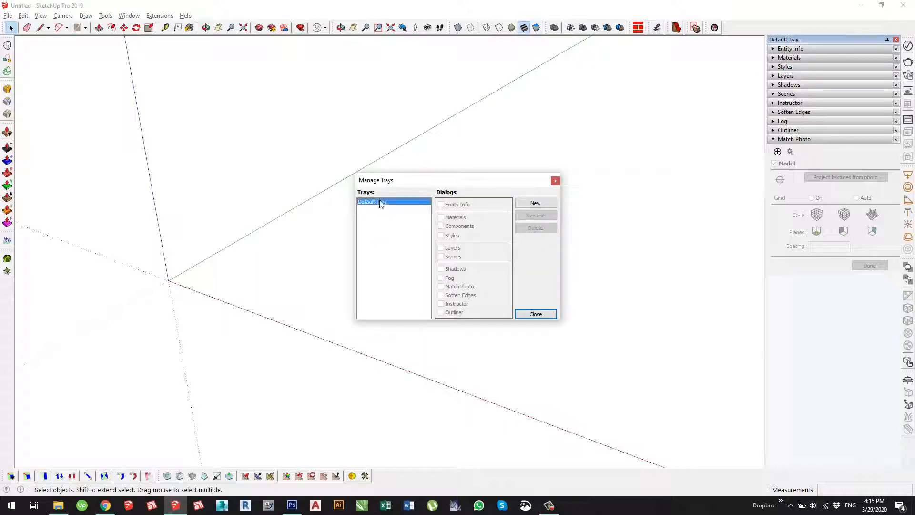
click(441, 286)
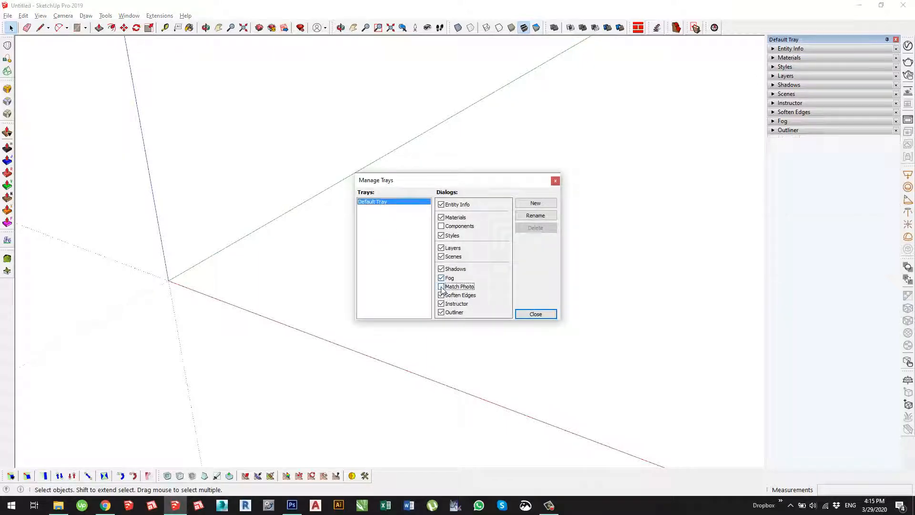
click(440, 286)
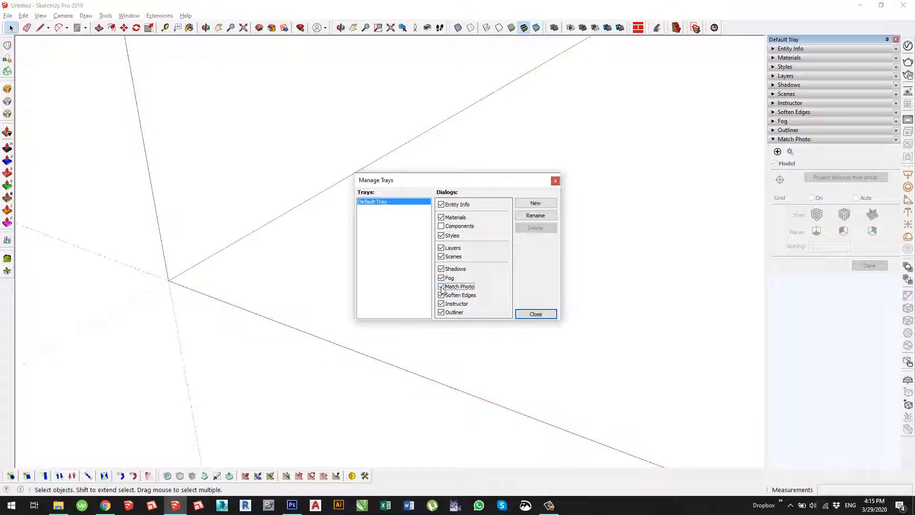
click(536, 314)
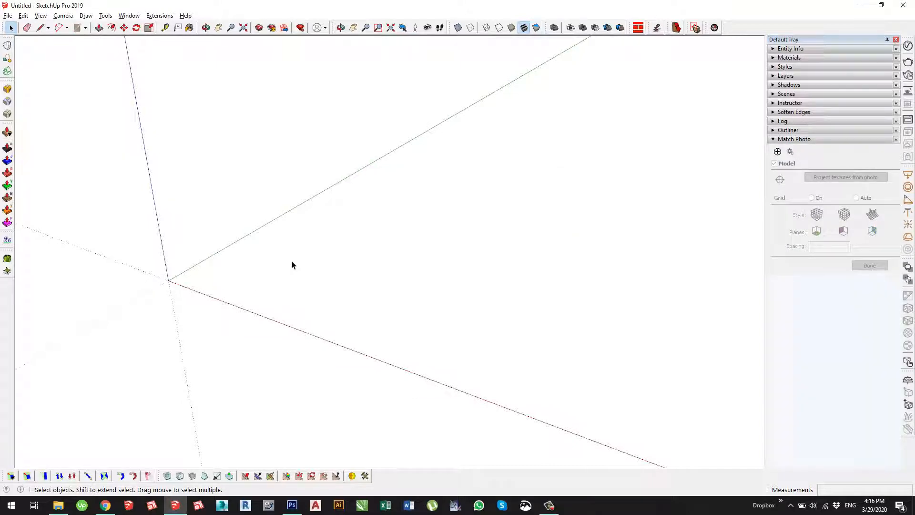
Step: Create a new matched photo from the "wood coffee dining" image on the Desktop
click(777, 151)
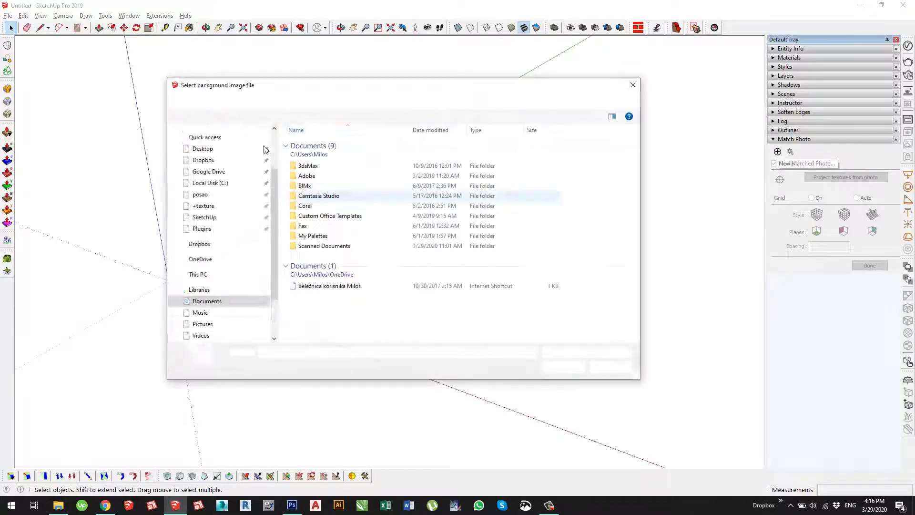
click(219, 149)
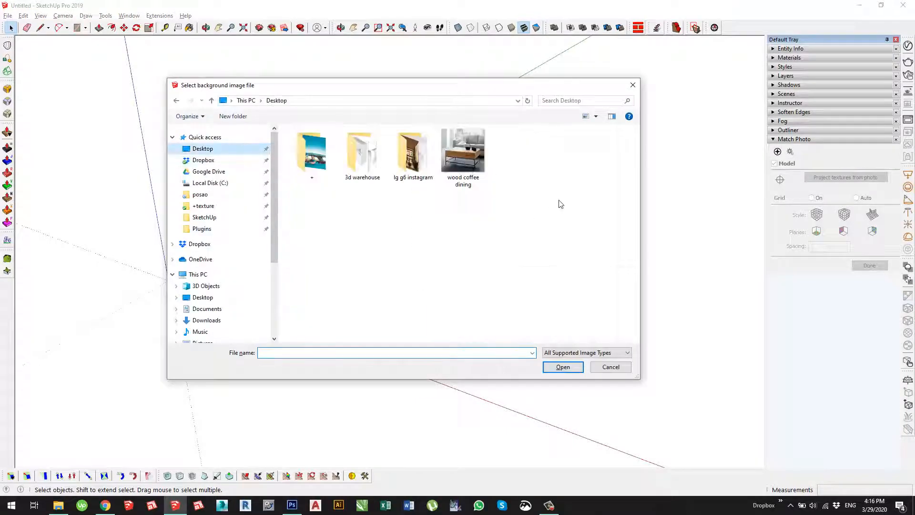
click(470, 155)
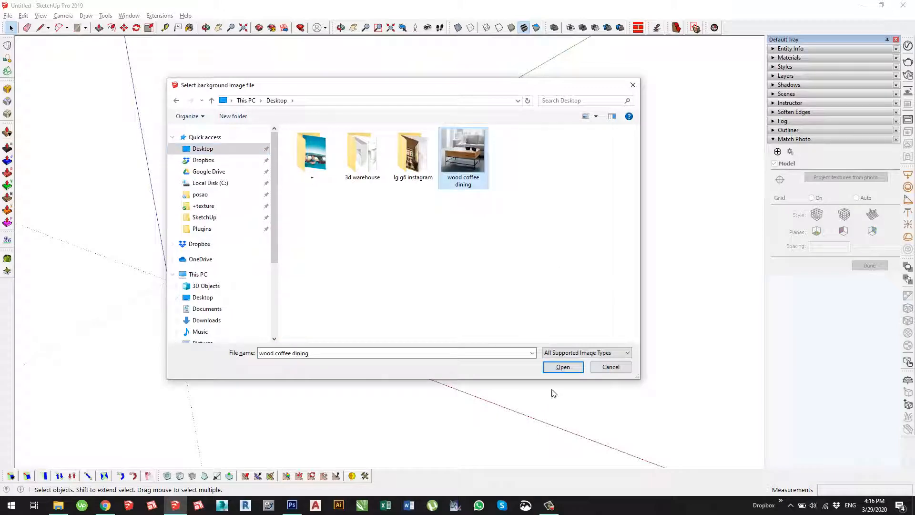
click(562, 367)
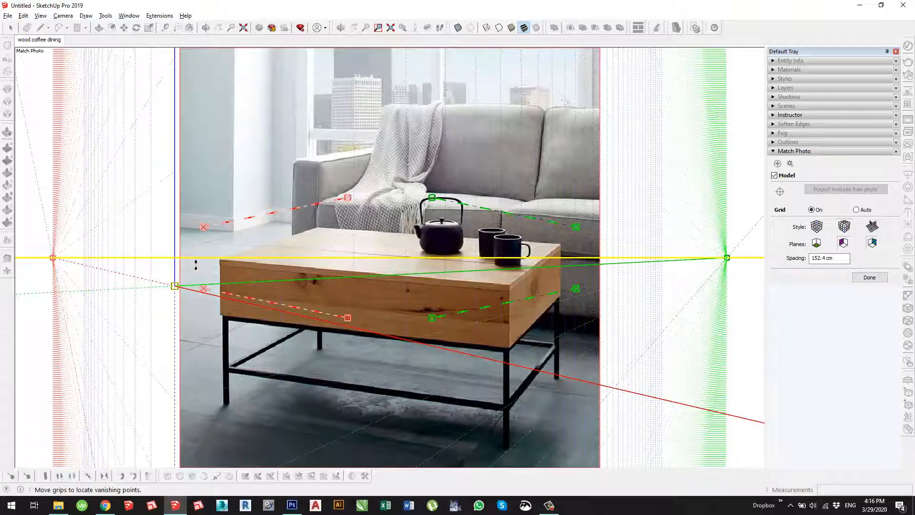
Step: Stretch the lower green axis bar roughly between the feet of the table's front-right and rear-right legs
scroll(243, 261, down, 2)
scroll(330, 259, up, 3)
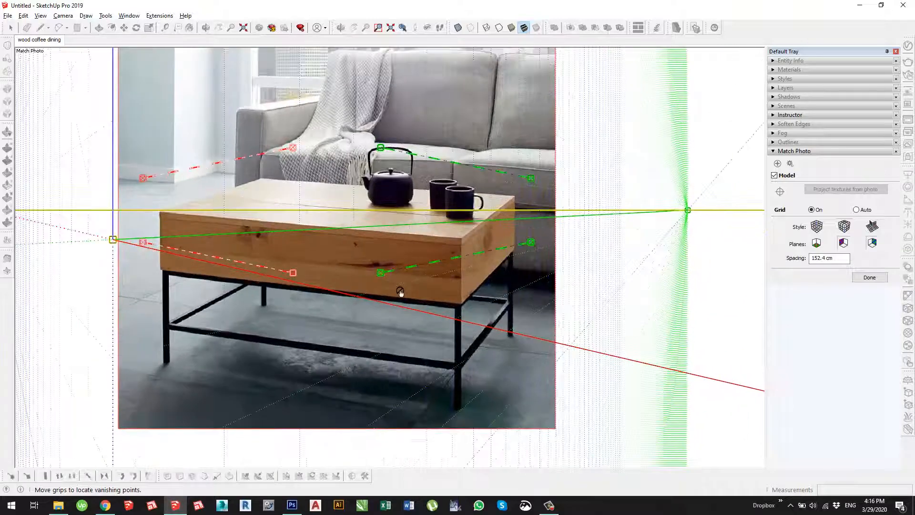
drag(380, 272, 470, 418)
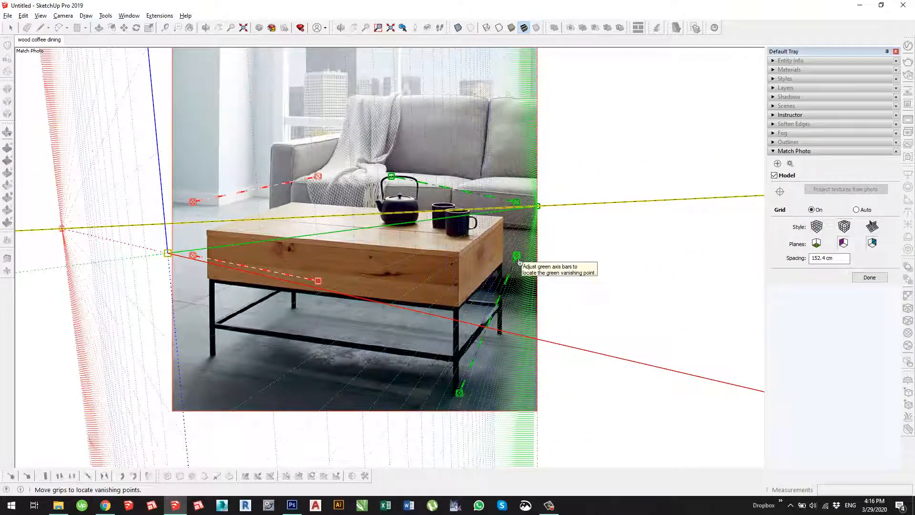
drag(517, 256, 501, 326)
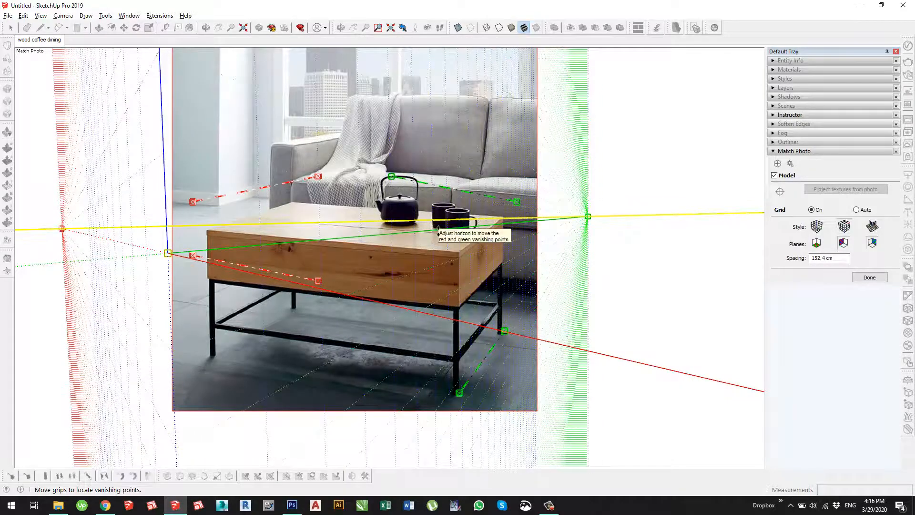
Step: Check the lower green bar's near end and fine-tune its far end onto the rear-right leg's foot
scroll(484, 259, up, 2)
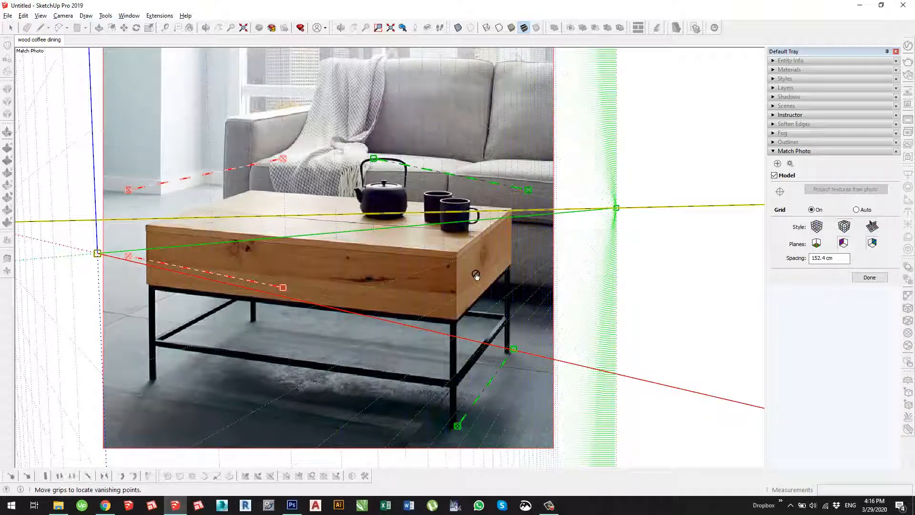
scroll(458, 432, up, 2)
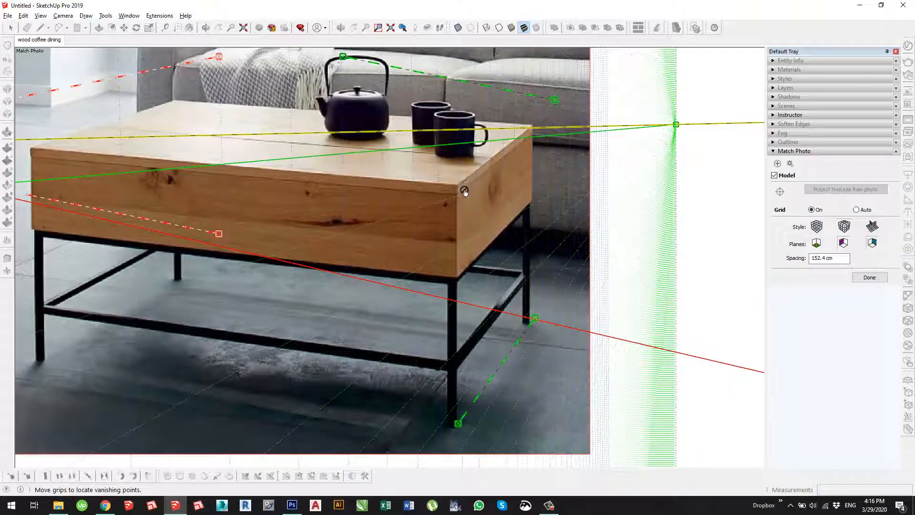
scroll(458, 424, up, 10)
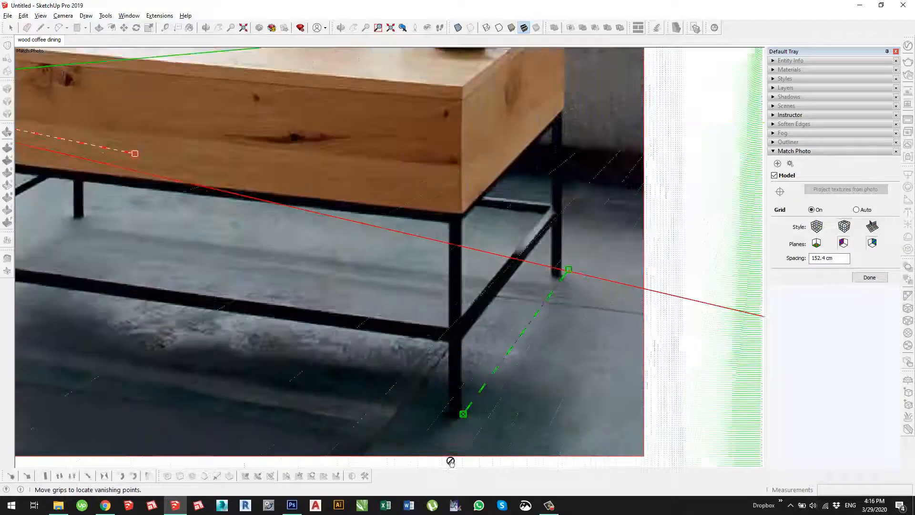
scroll(454, 404, down, 10)
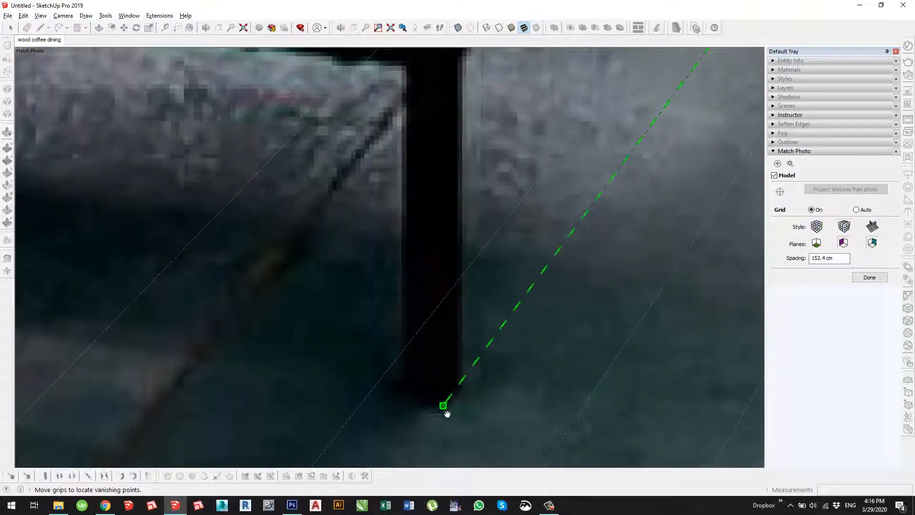
scroll(504, 297, up, 10)
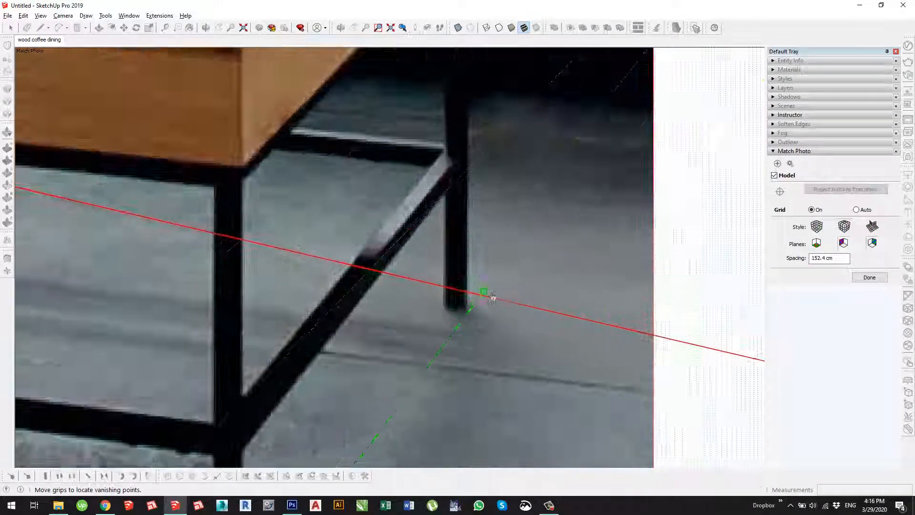
drag(485, 297, 438, 333)
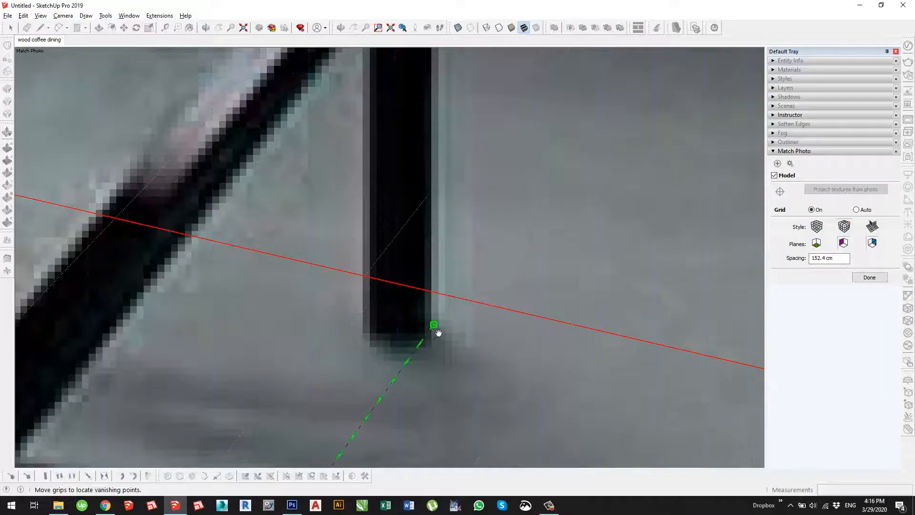
scroll(436, 331, down, 9)
scroll(416, 186, down, 3)
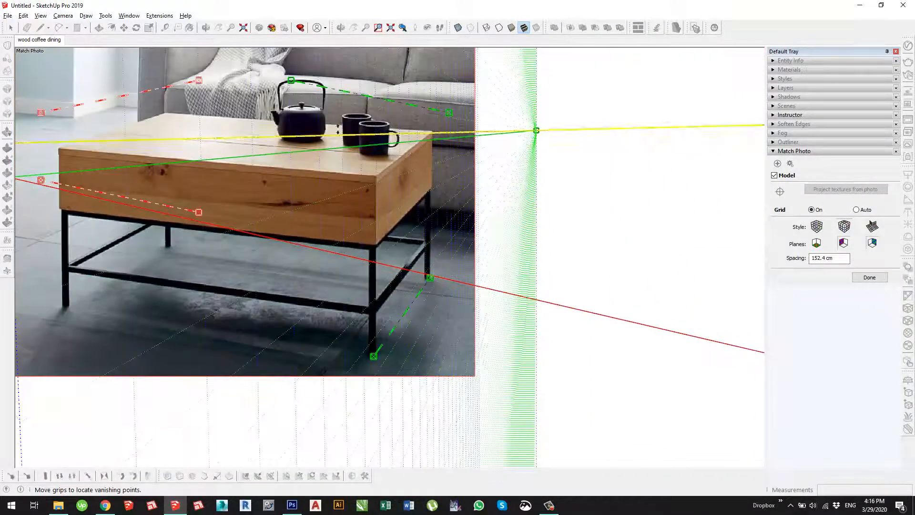
Step: Align the upper green axis bar with the tabletop's right edge, from the front corner to the rear corner
scroll(330, 84, up, 3)
scroll(498, 182, up, 1)
scroll(497, 182, down, 1)
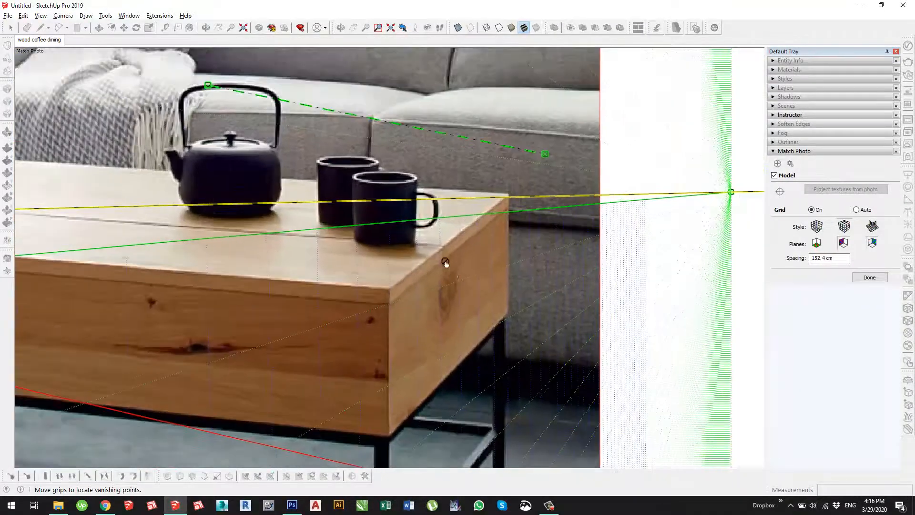
scroll(210, 92, up, 1)
drag(210, 91, 411, 315)
scroll(410, 315, up, 6)
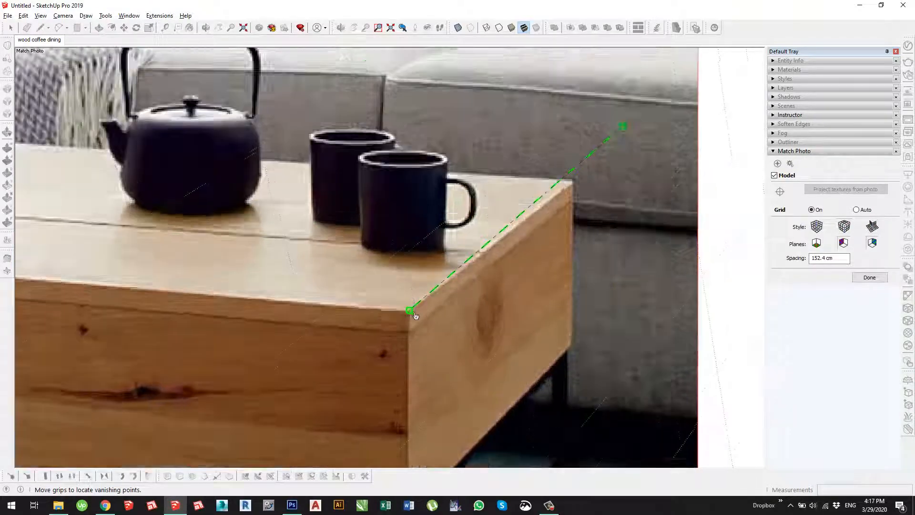
scroll(413, 315, down, 5)
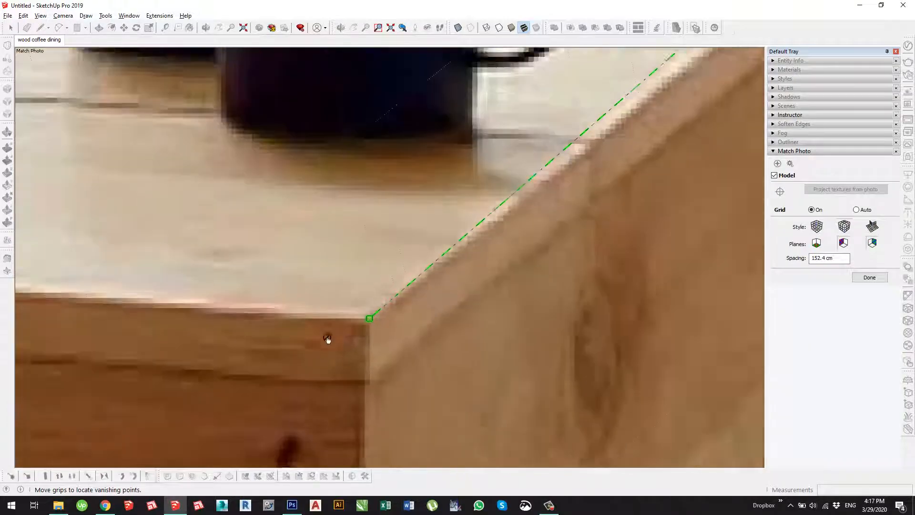
scroll(497, 242, up, 3)
scroll(498, 242, up, 2)
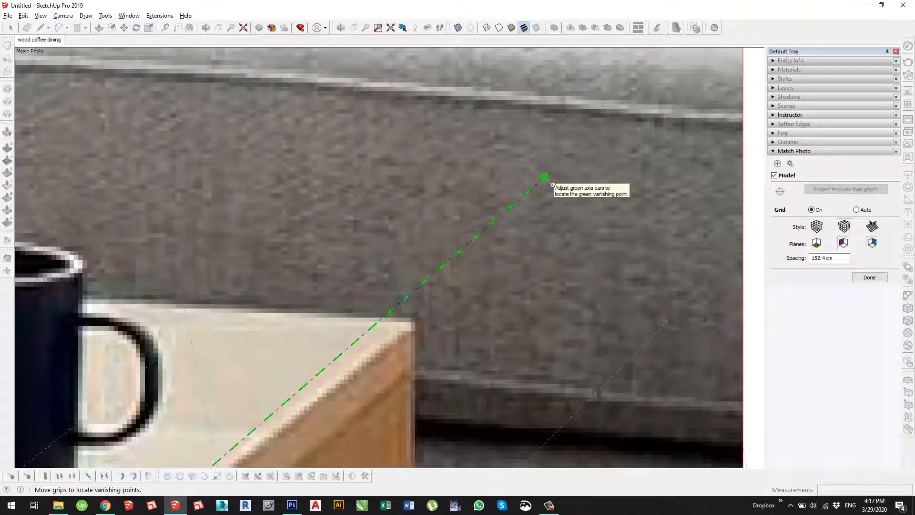
drag(551, 183, 422, 327)
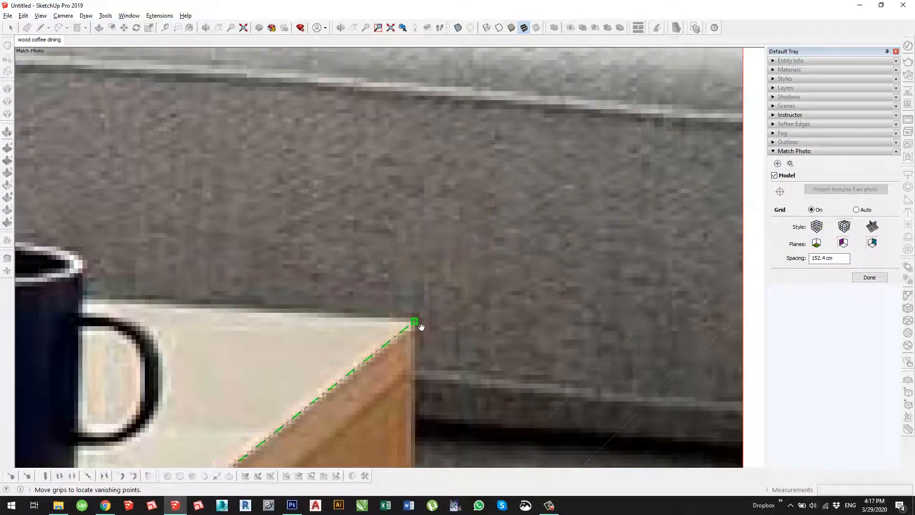
scroll(565, 244, down, 6)
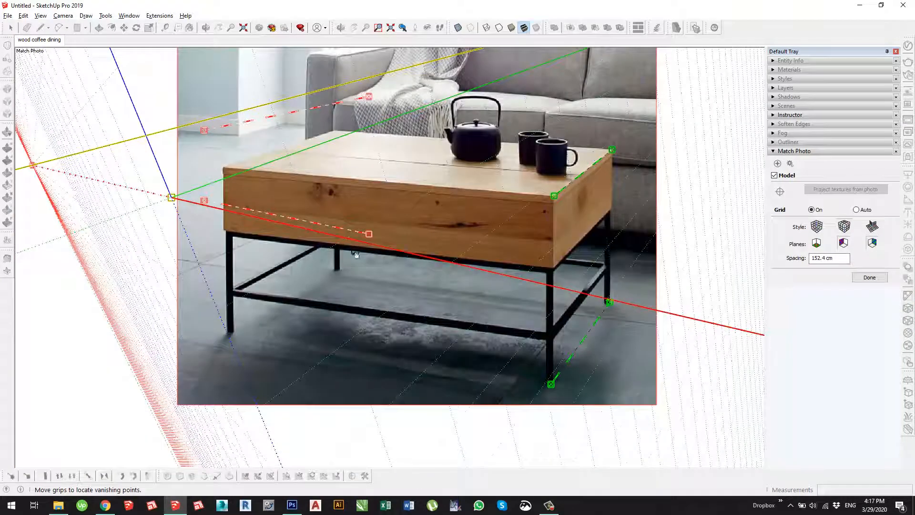
Step: Place the right end of the lower red axis bar at the foot of the front-right table leg
drag(371, 237, 547, 384)
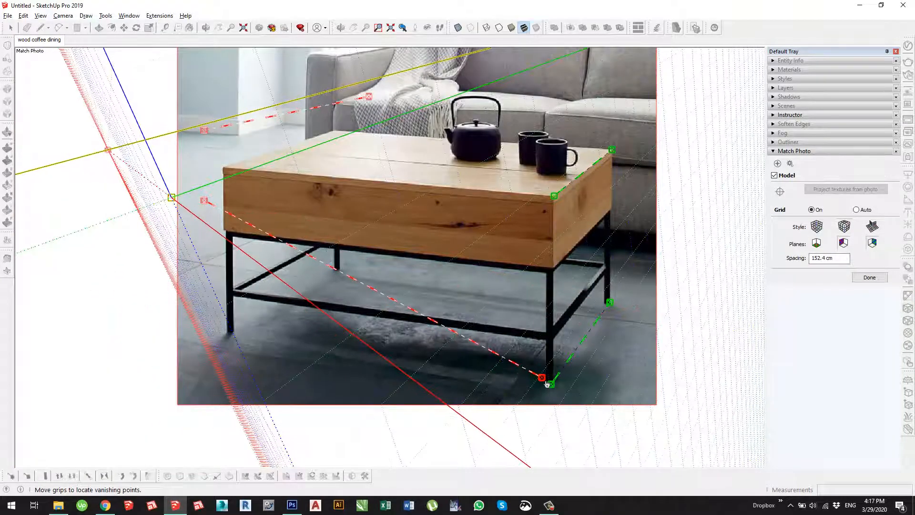
scroll(547, 384, up, 6)
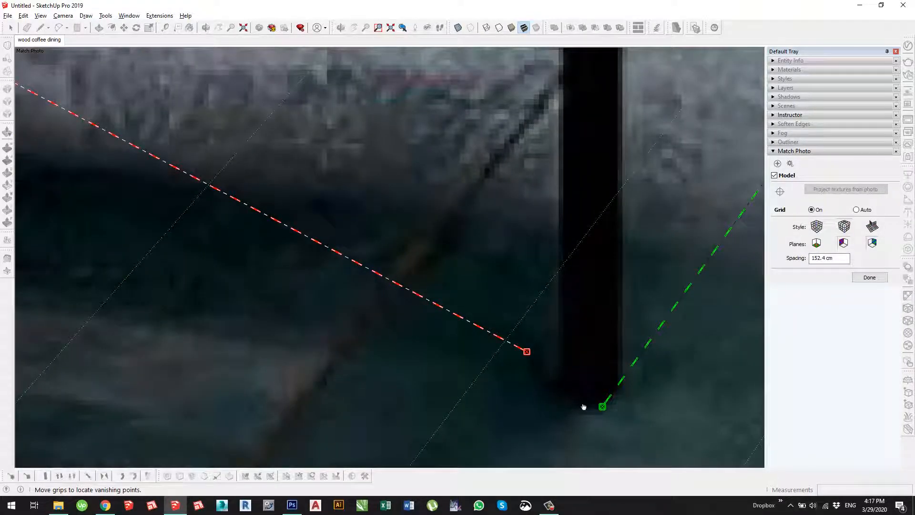
drag(526, 352, 577, 400)
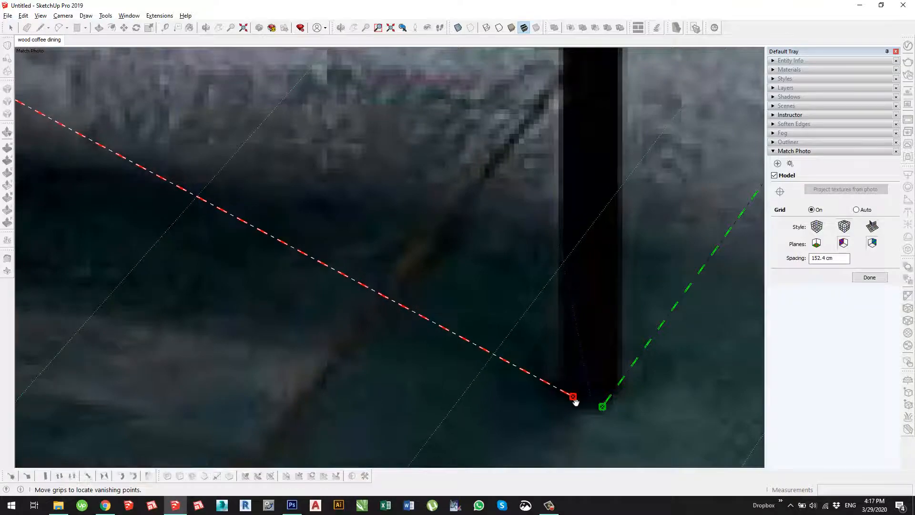
scroll(576, 399, down, 4)
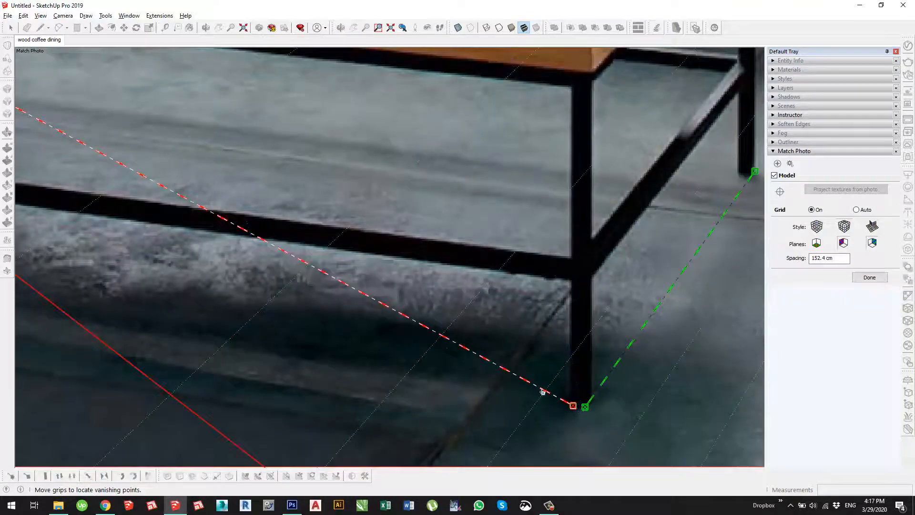
scroll(543, 391, down, 4)
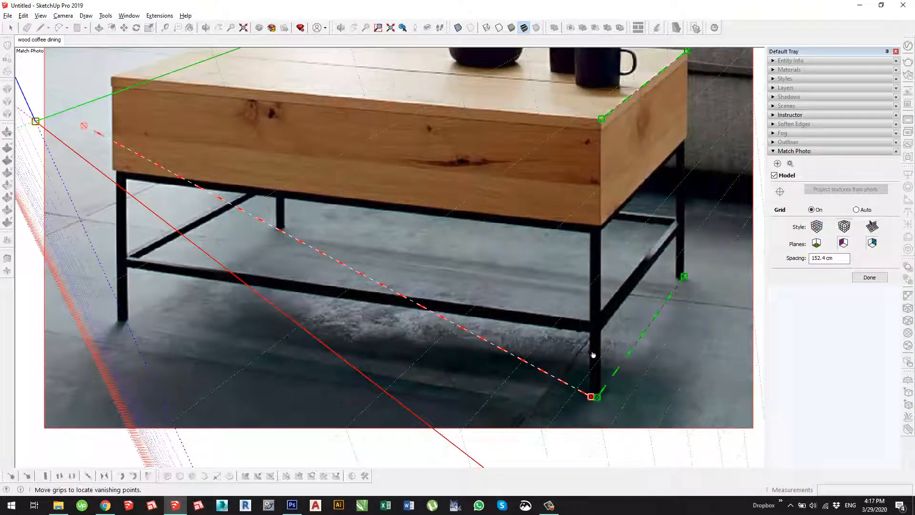
Step: Move the lower red bar's right end up to where the front crossbar's upper edge meets the front-right leg
scroll(595, 379, up, 3)
drag(591, 423, 600, 269)
scroll(594, 267, up, 5)
scroll(595, 270, up, 1)
scroll(682, 293, down, 5)
scroll(682, 294, down, 6)
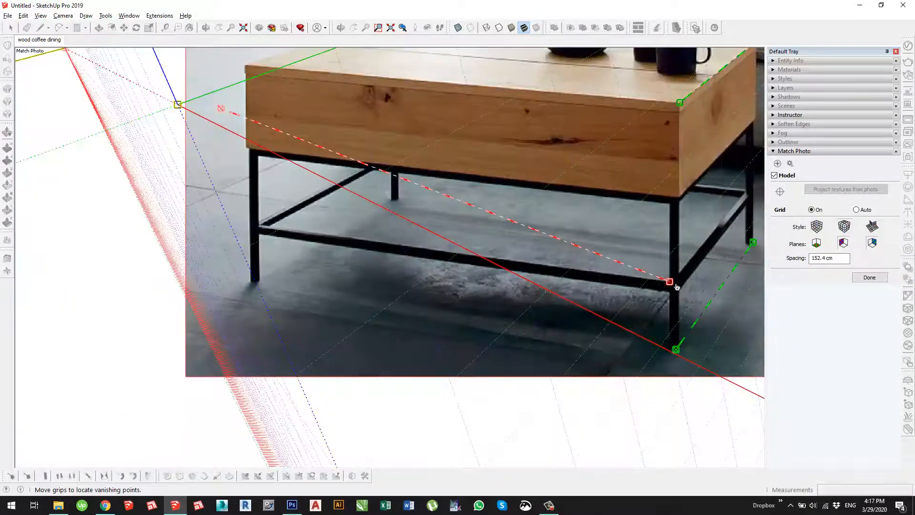
Step: Align the lower red bar's left end with the front crossbar's upper edge near the left leg and fine-tune its right end
scroll(227, 135, up, 3)
drag(222, 93, 364, 372)
scroll(318, 366, up, 6)
scroll(346, 320, down, 2)
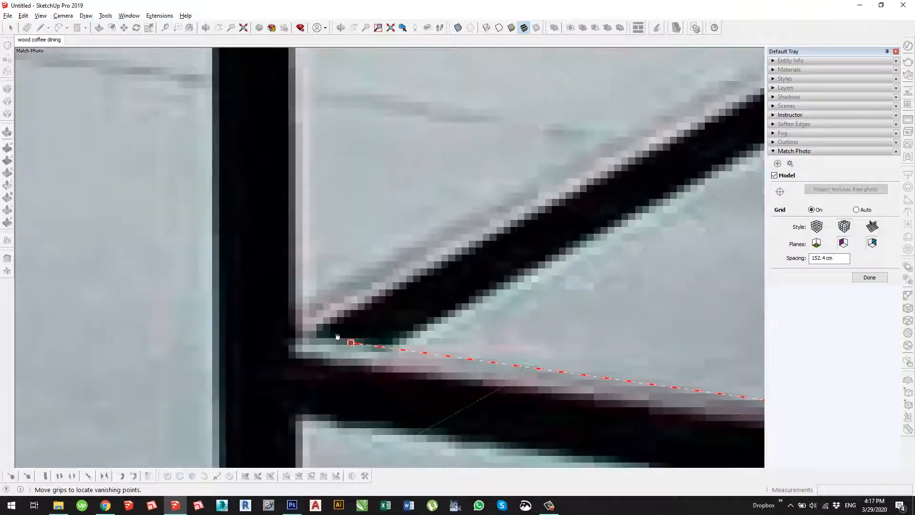
scroll(345, 301, down, 6)
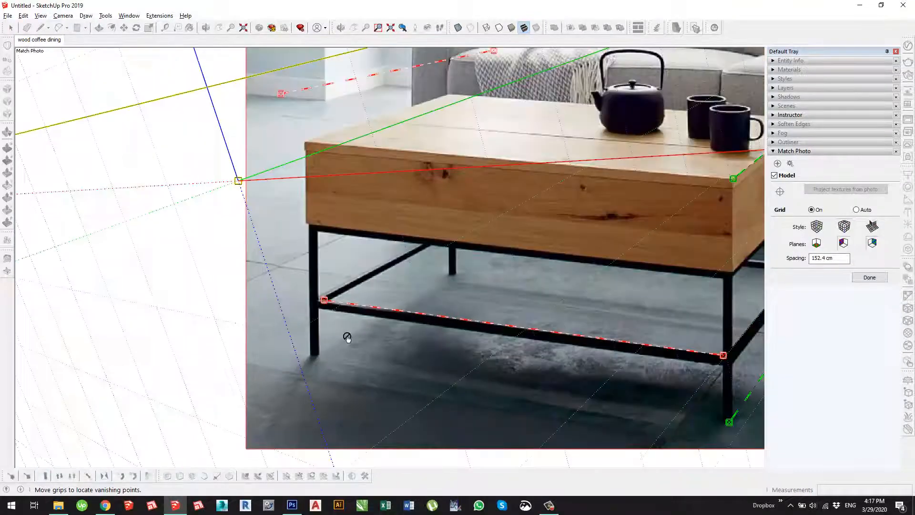
scroll(673, 354, up, 3)
scroll(620, 334, up, 6)
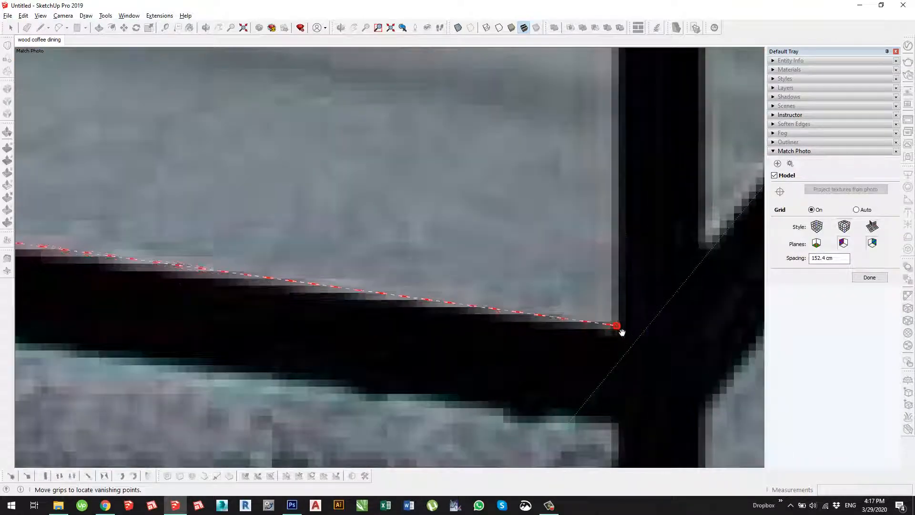
scroll(620, 329, down, 6)
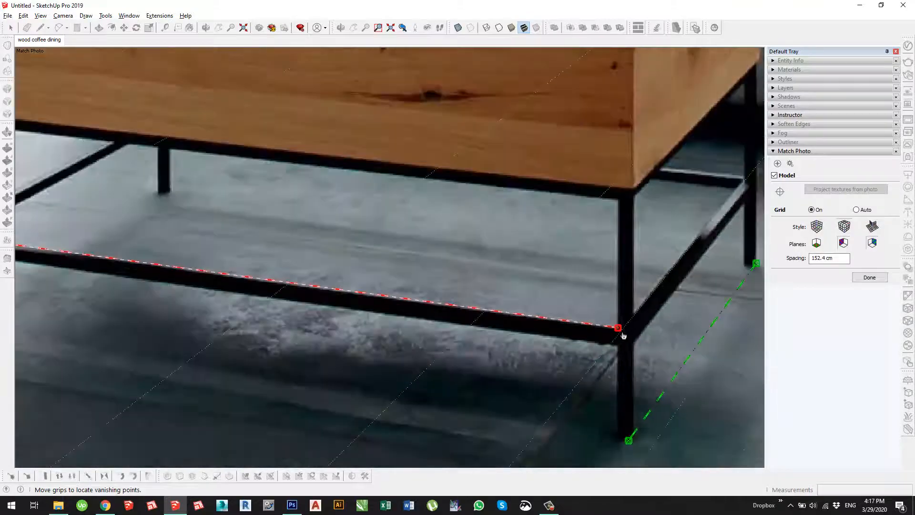
Step: Place the right end of the upper red axis bar at the tabletop's front-right corner
scroll(267, 280, up, 4)
scroll(238, 270, up, 4)
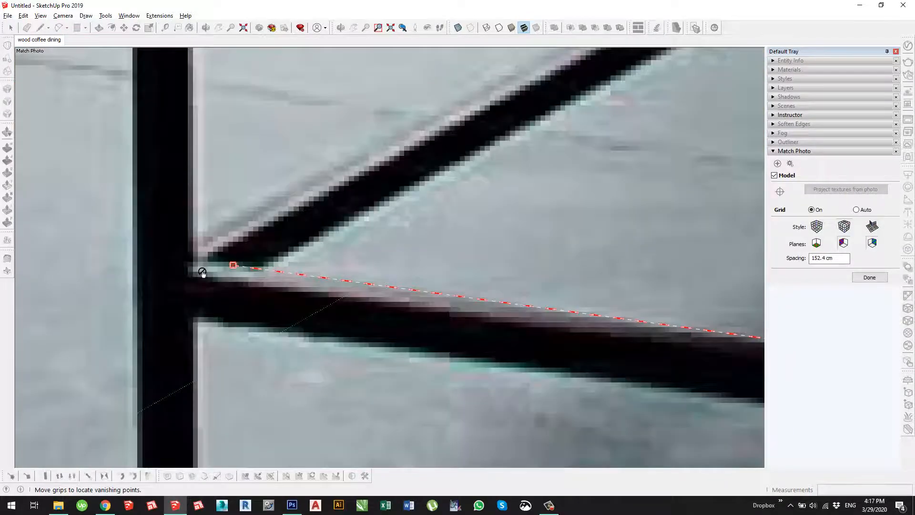
scroll(202, 272, down, 8)
scroll(420, 110, up, 3)
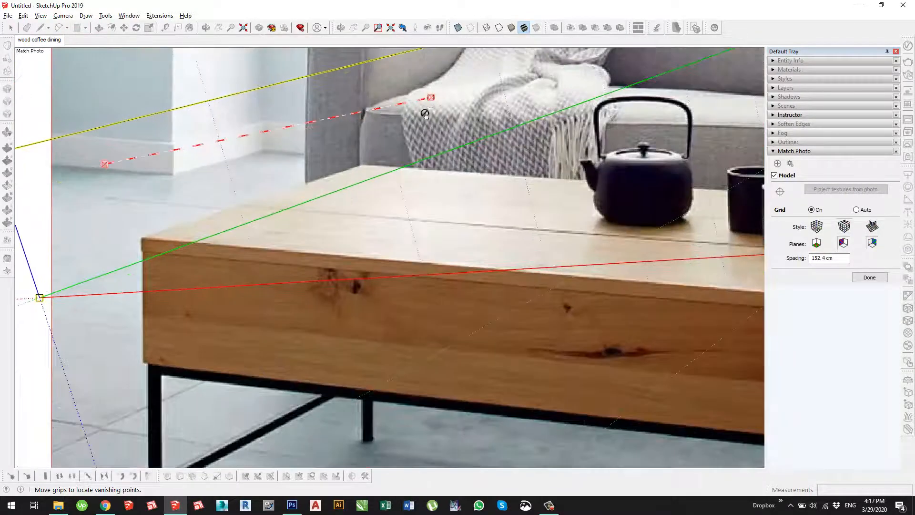
scroll(114, 178, down, 5)
scroll(195, 148, up, 4)
drag(236, 133, 550, 298)
scroll(524, 293, up, 5)
scroll(644, 255, down, 5)
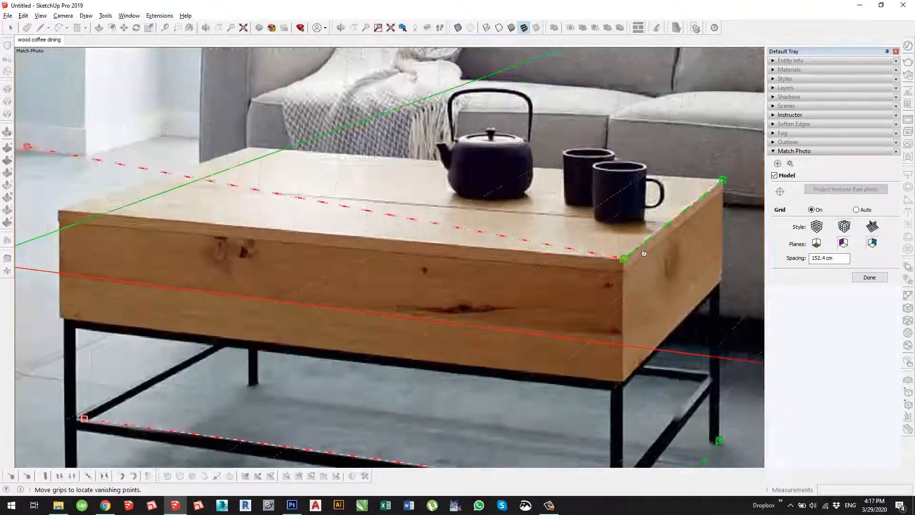
Step: Place the left end of the upper red axis bar at the tabletop's front-left corner
scroll(644, 252, down, 3)
scroll(227, 182, up, 8)
drag(176, 168, 254, 327)
scroll(234, 210, down, 8)
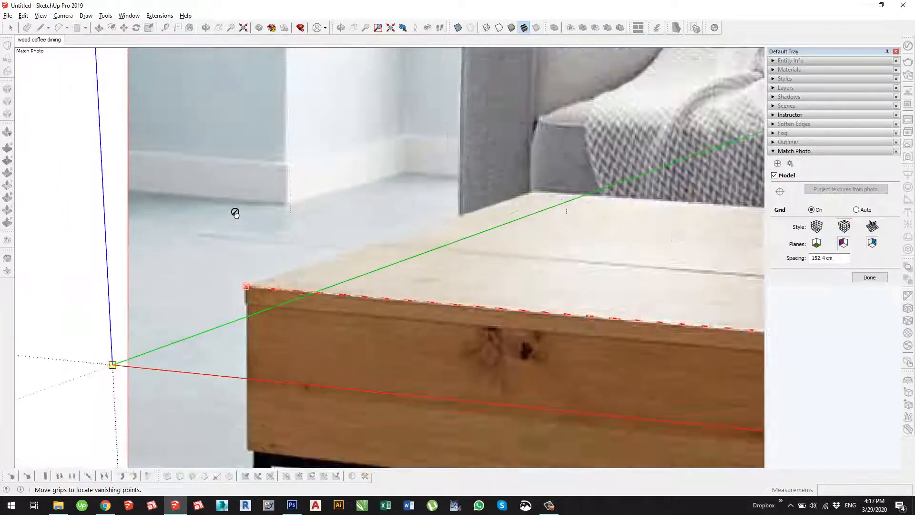
scroll(538, 244, up, 1)
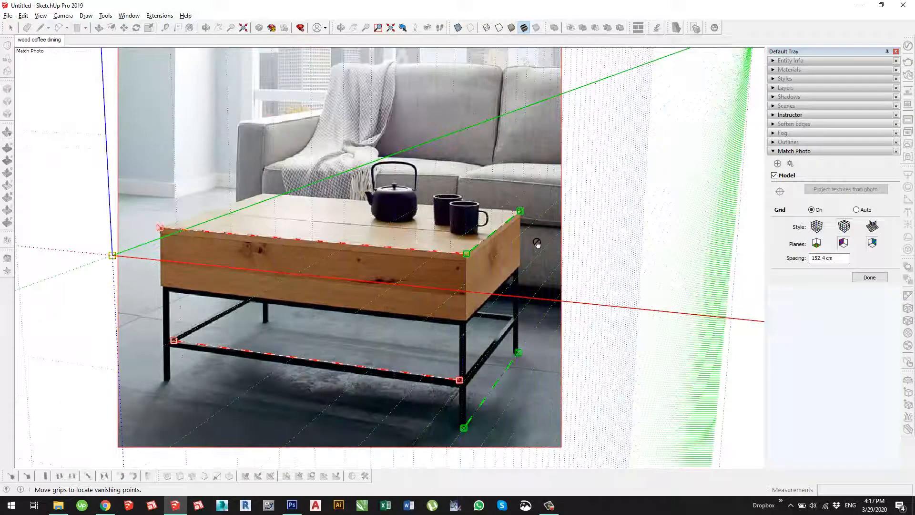
scroll(366, 269, down, 3)
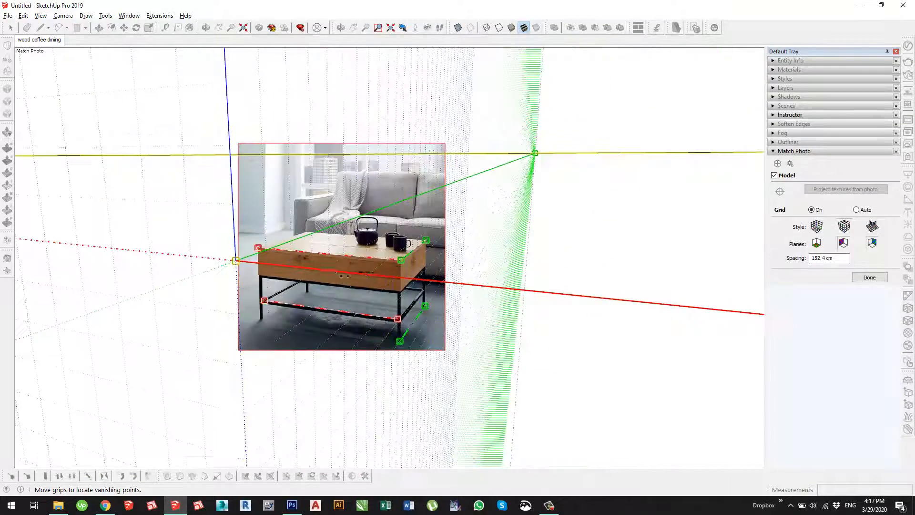
Step: Move the axis origin to the foot of the front-left table leg and finish the photo match
scroll(362, 270, up, 4)
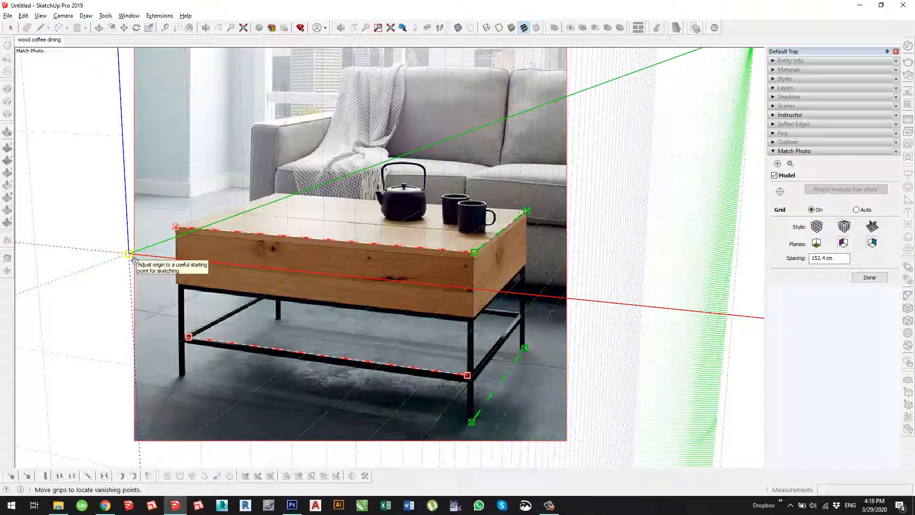
drag(134, 259, 181, 383)
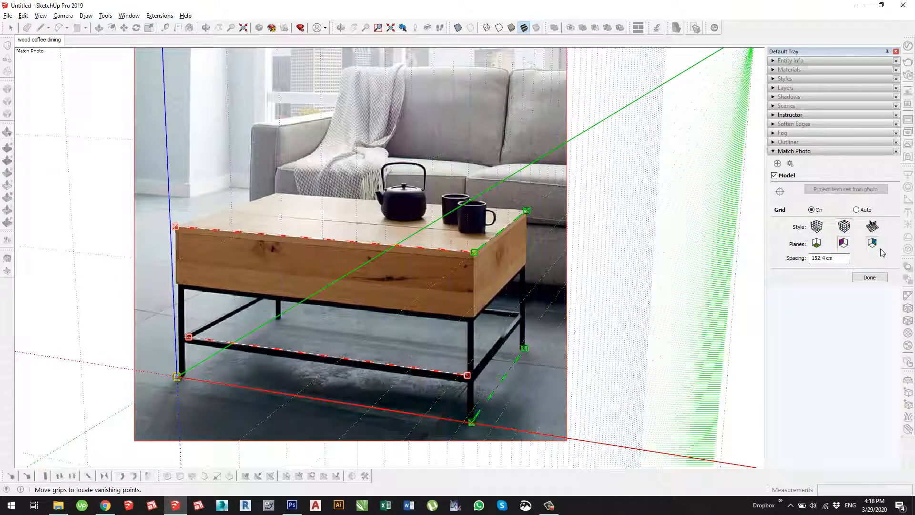
click(869, 278)
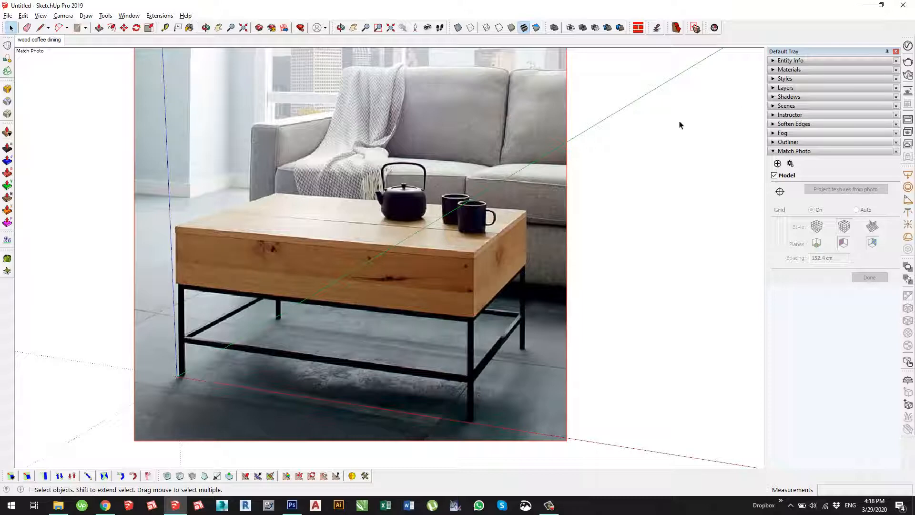
click(790, 164)
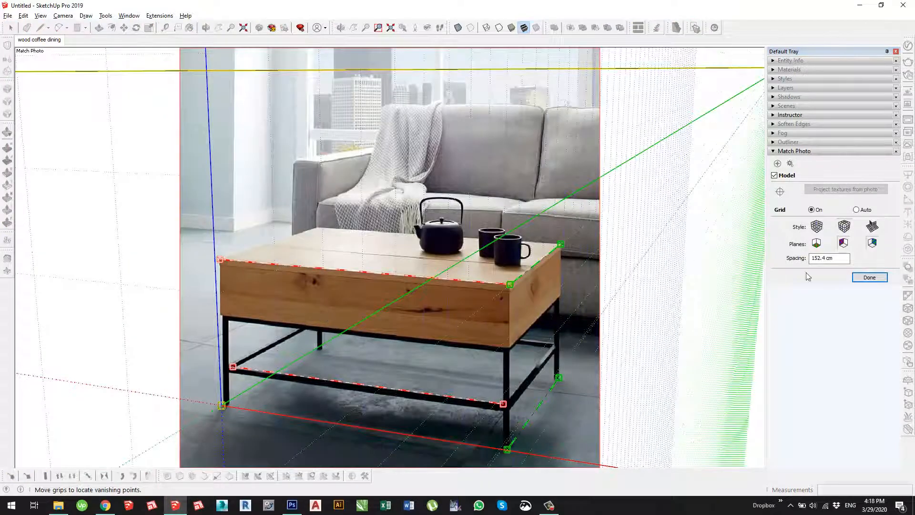
click(870, 278)
Step: Draw floor lines from the origin about 391 cm to the front-right foot and about 279 cm along the green axis to the rear-right foot
scroll(513, 288, down, 3)
scroll(401, 294, up, 6)
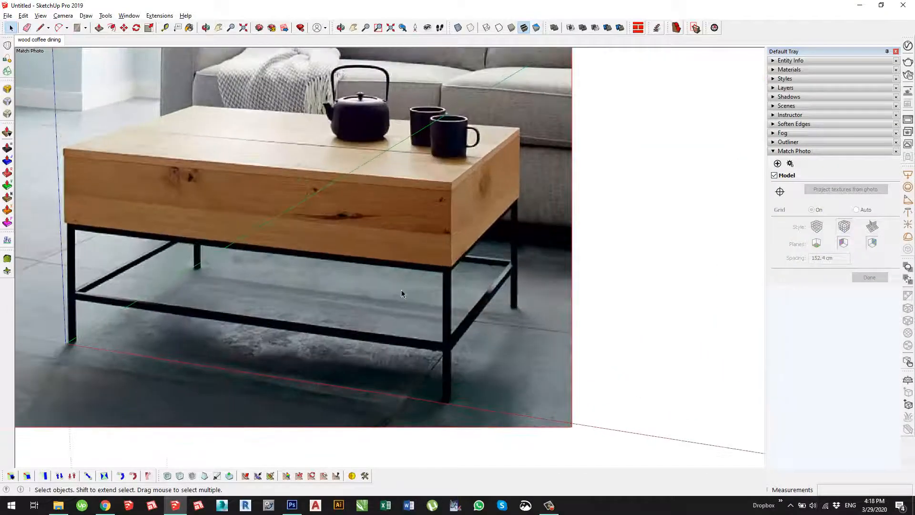
key(l)
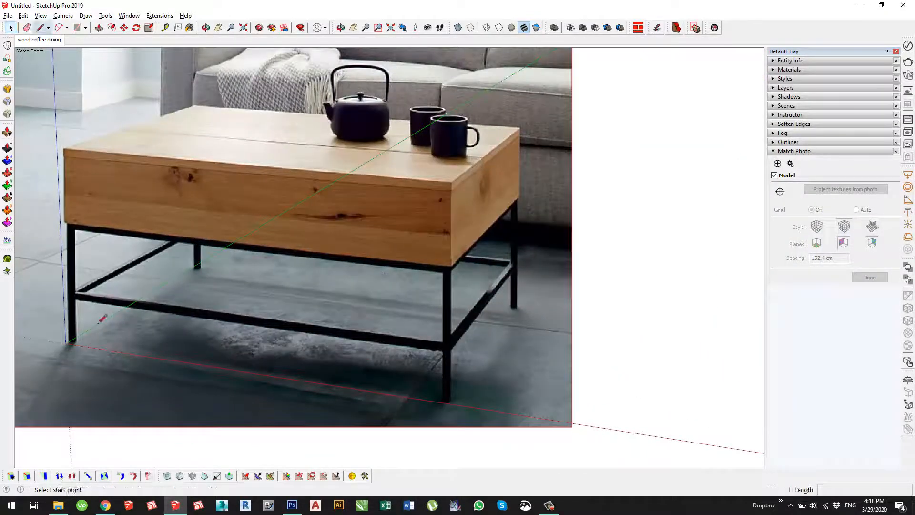
click(65, 344)
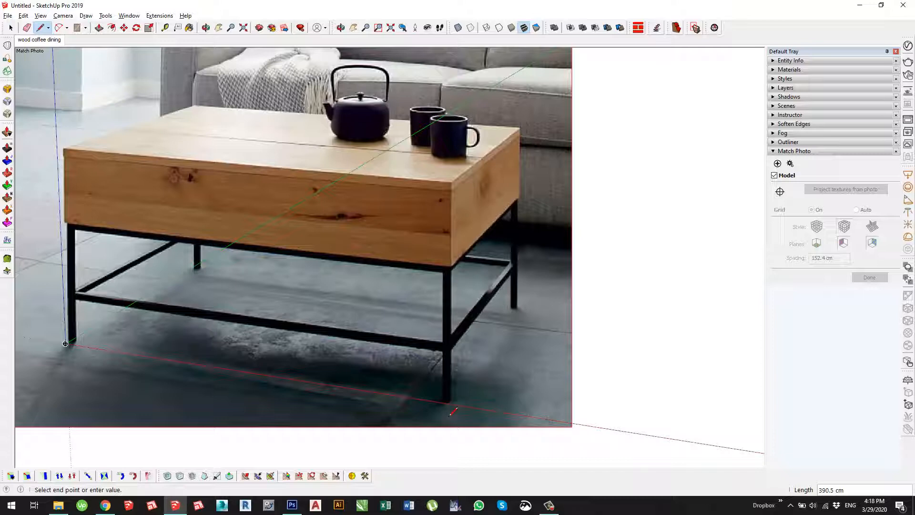
scroll(454, 410, up, 3)
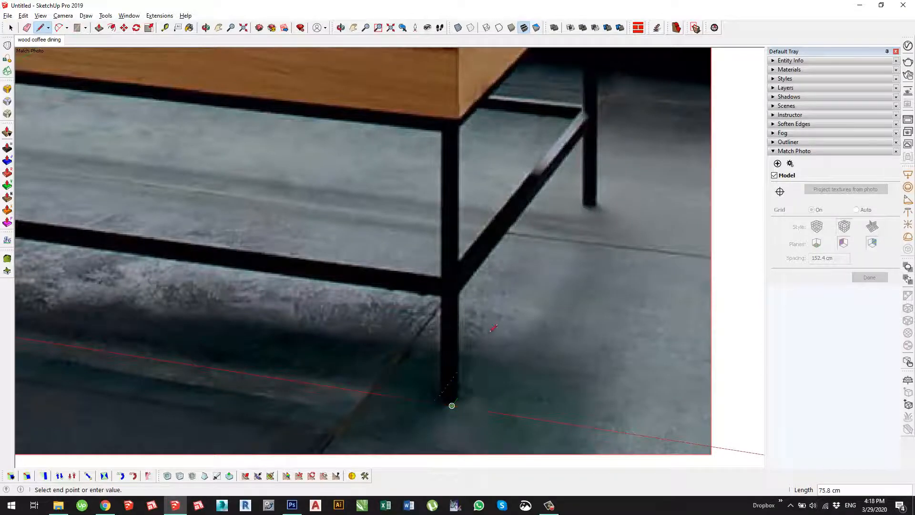
scroll(493, 328, down, 3)
scroll(563, 250, up, 3)
scroll(563, 249, up, 1)
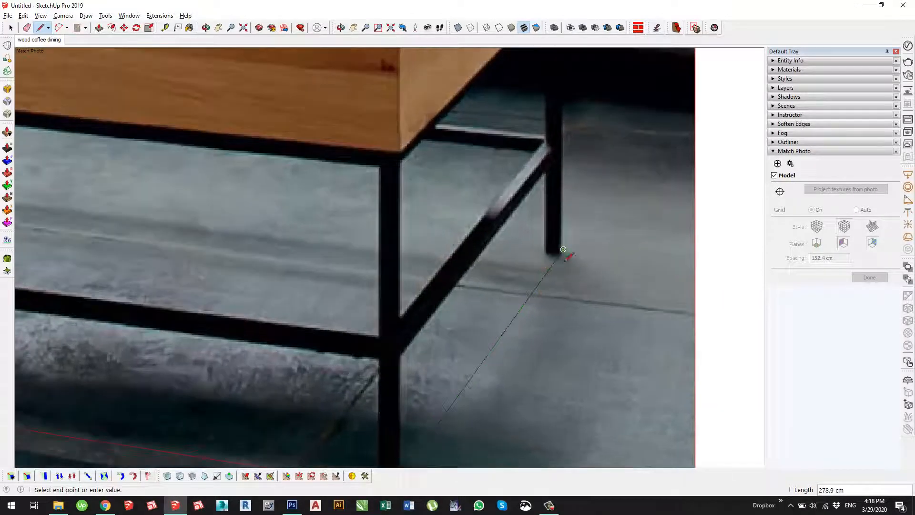
Step: Continue the line along the red axis to the rear-left foot and close the floor rectangle at the origin
scroll(563, 249, down, 4)
scroll(456, 248, up, 5)
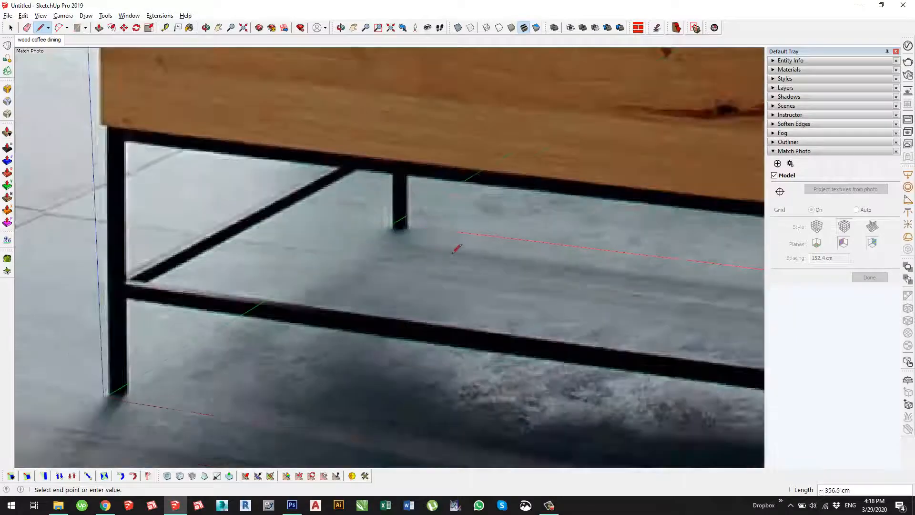
scroll(408, 227, up, 2)
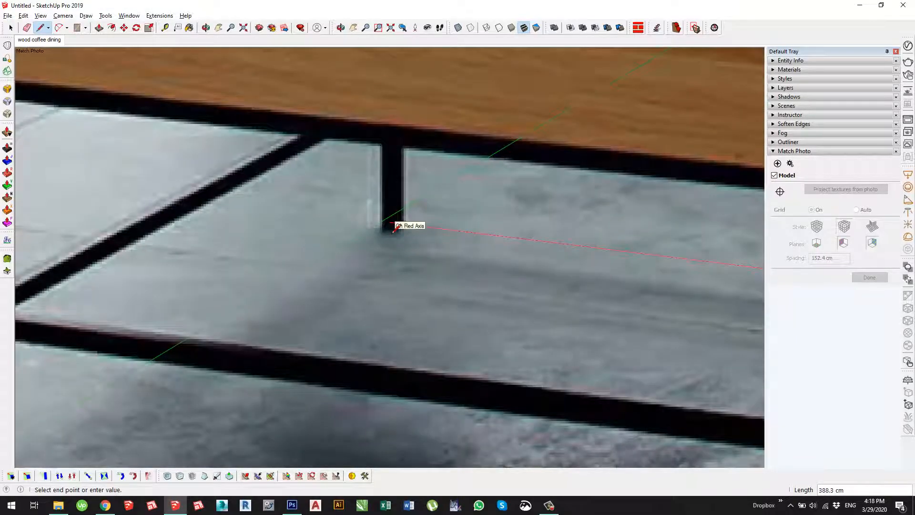
click(394, 229)
scroll(394, 228, down, 4)
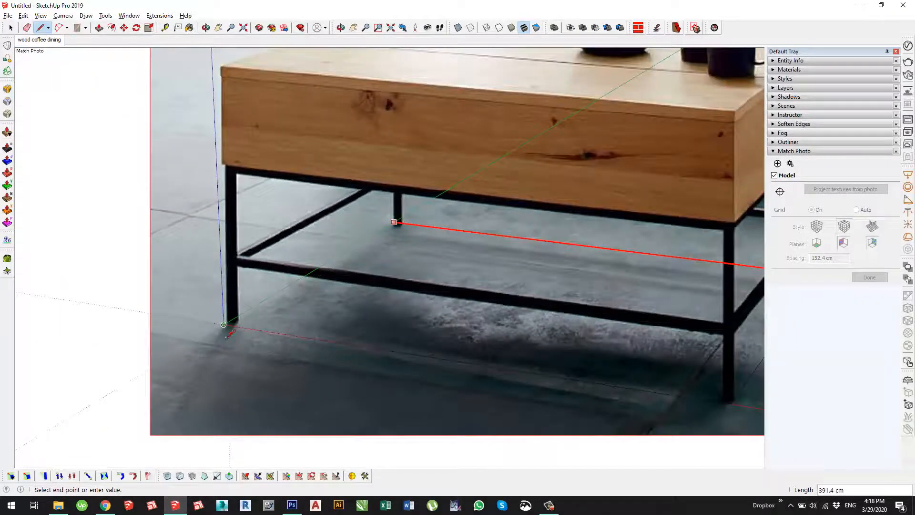
click(228, 333)
click(224, 329)
Step: Resize the whole model with the Tape Measure so that the floor rectangle's front edge is 80 cm long
scroll(222, 310, down, 3)
click(389, 293)
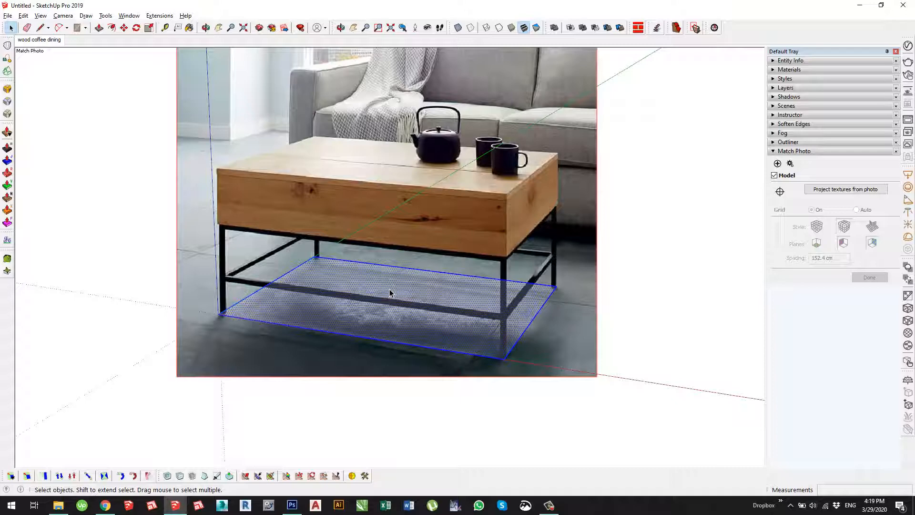
key(t)
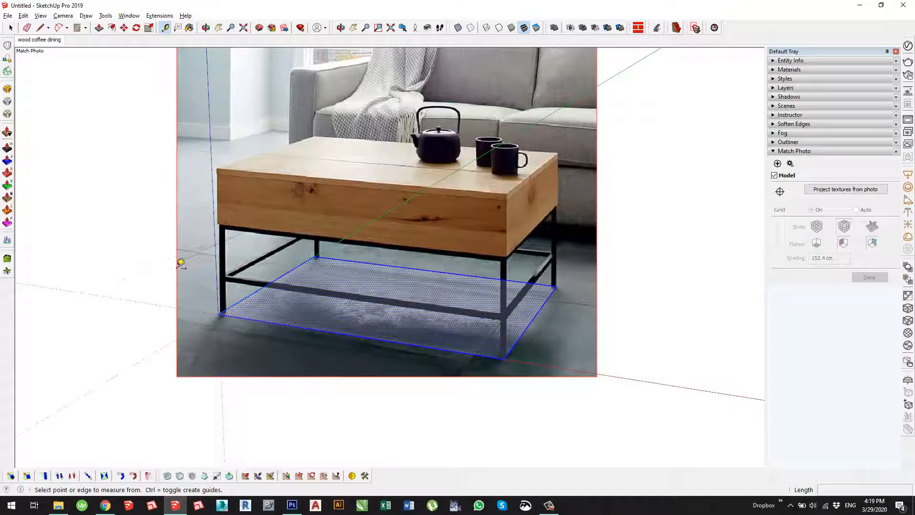
scroll(218, 292, up, 2)
scroll(238, 320, down, 1)
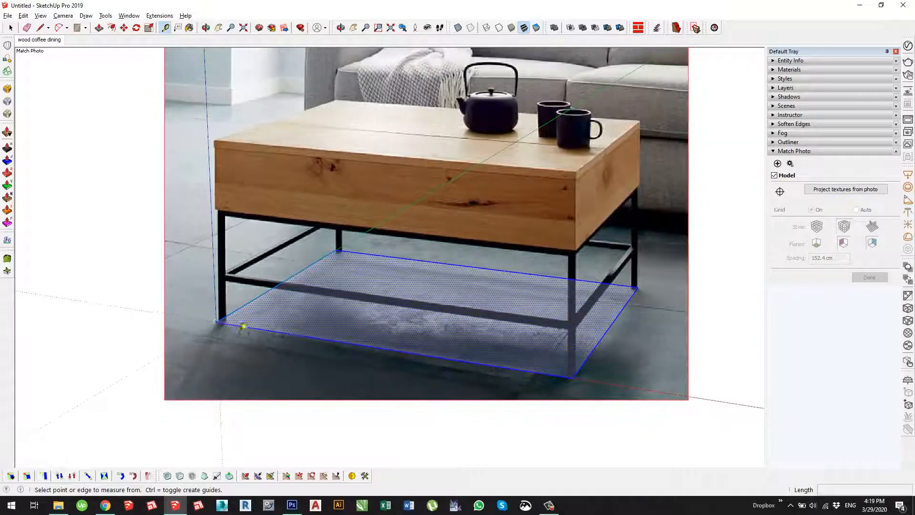
click(216, 323)
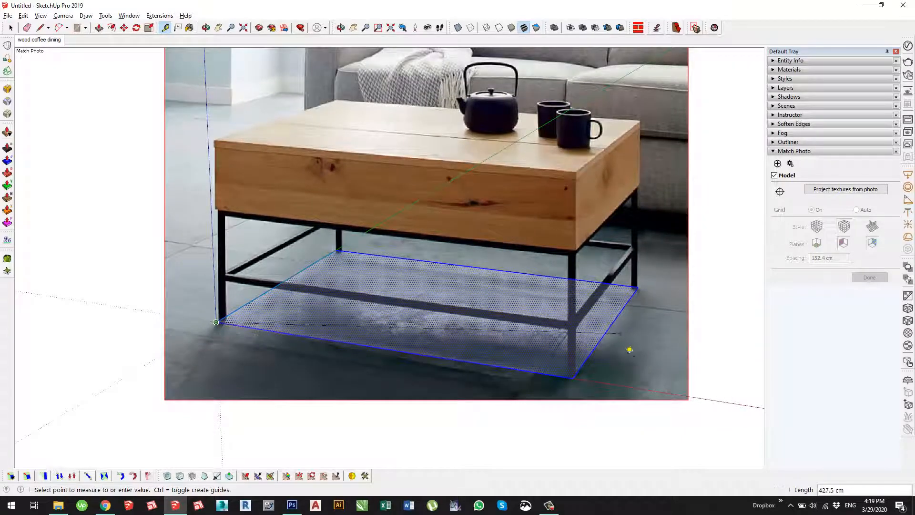
click(579, 385)
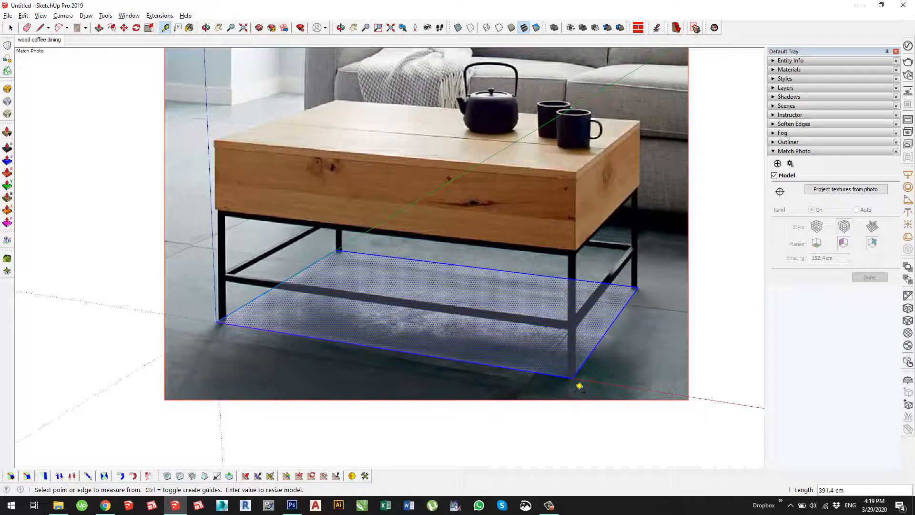
text(80)
key(Return)
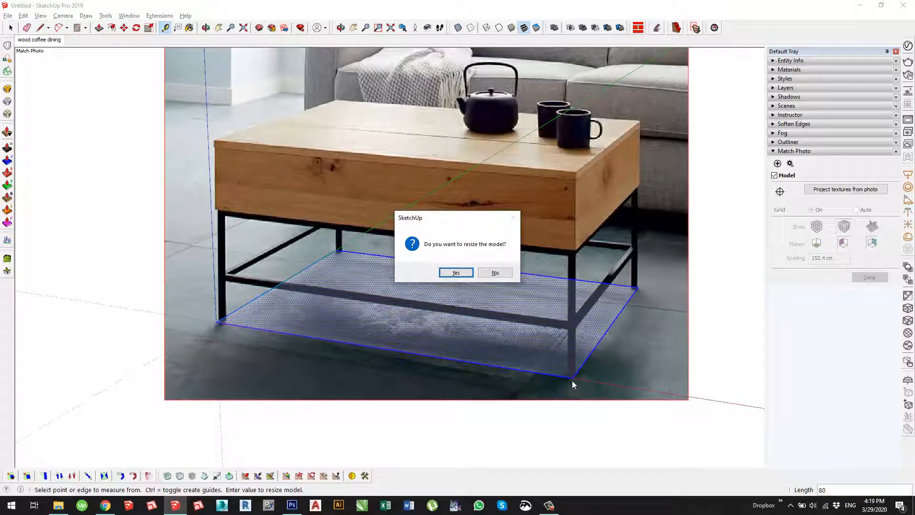
click(443, 273)
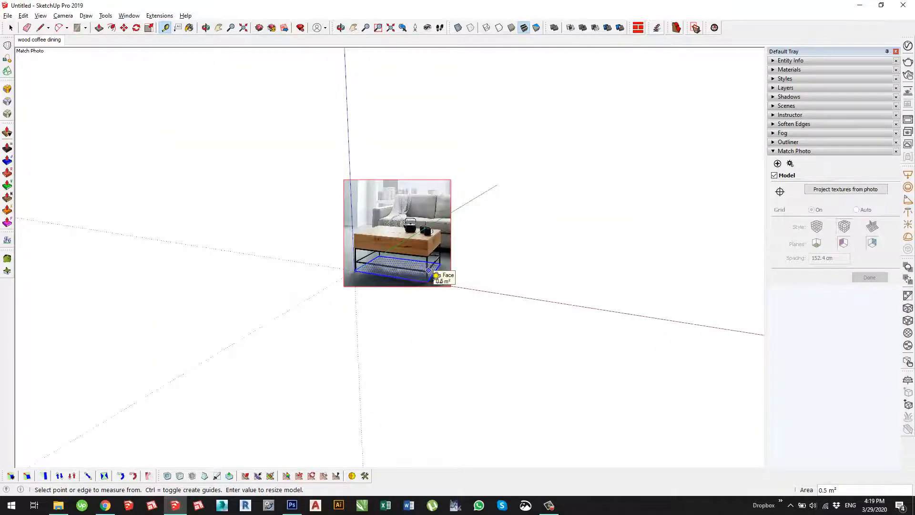
Step: Clear the selection and measure the front edge of the floor rectangle from the origin to the front-right corner
key(shift+z)
scroll(433, 281, down, 2)
key(space)
key(ctrl+t)
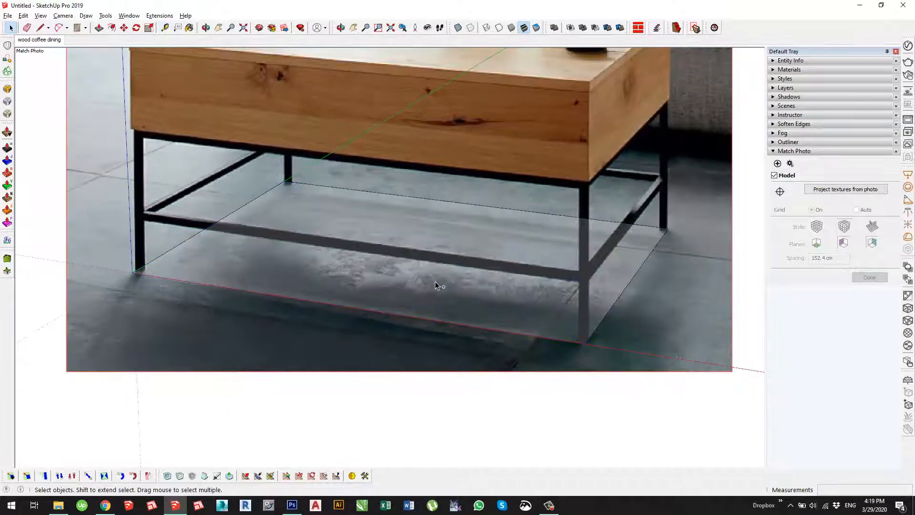
key(t)
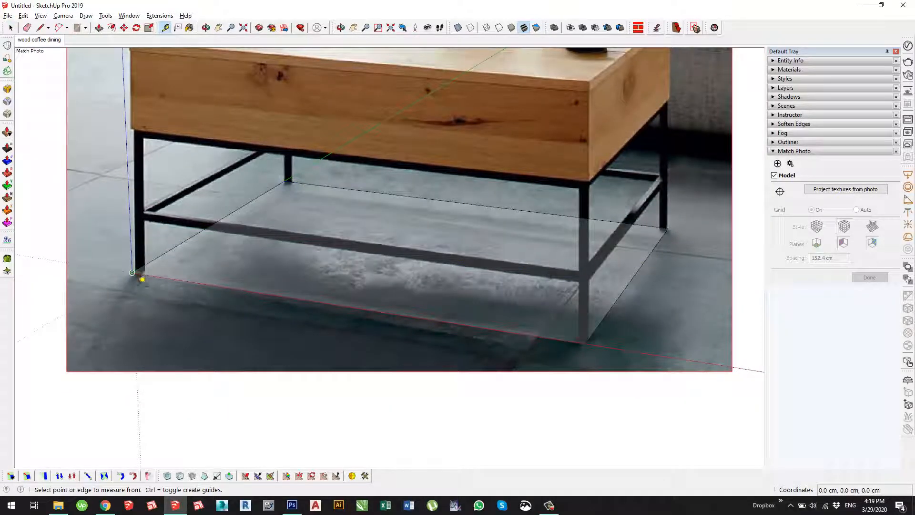
click(132, 272)
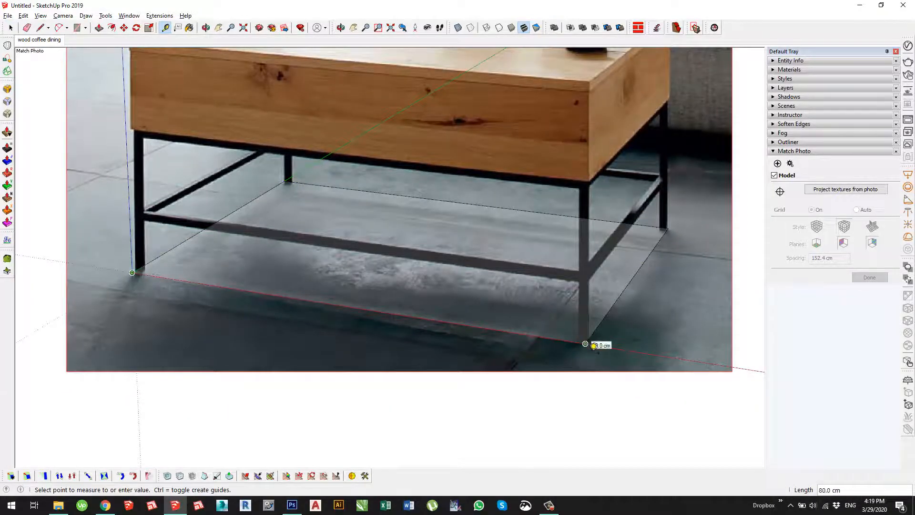
key(space)
Step: Create a guide line parallel to the floor rectangle's front edge at a distance of 60 cm toward the rear
key(t)
click(540, 337)
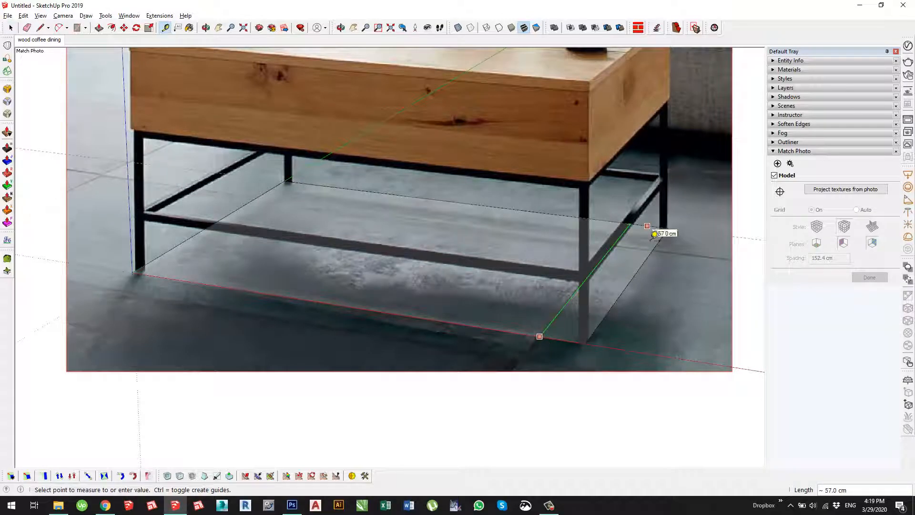
text(60)
key(Return)
key(space)
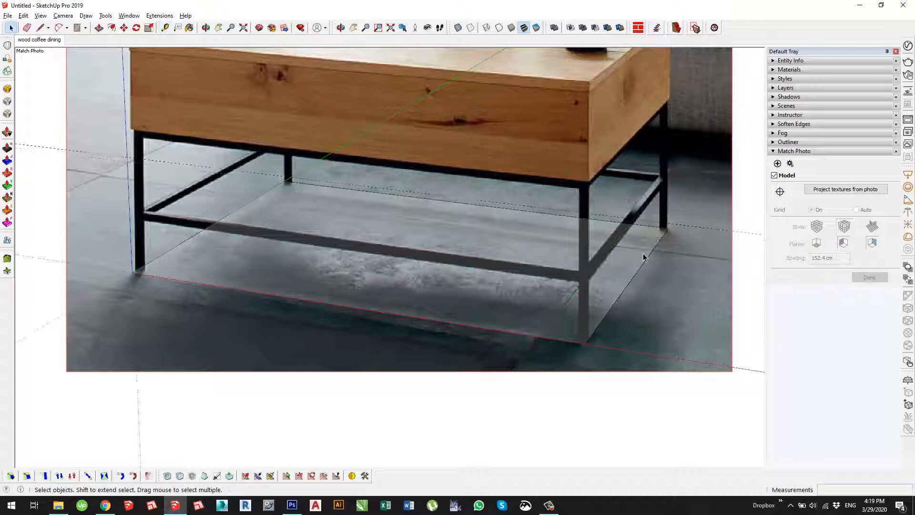
Step: Move the floor rectangle's rear edge about 3 cm back onto the guide line and erase the guide
click(660, 228)
key(m)
click(669, 223)
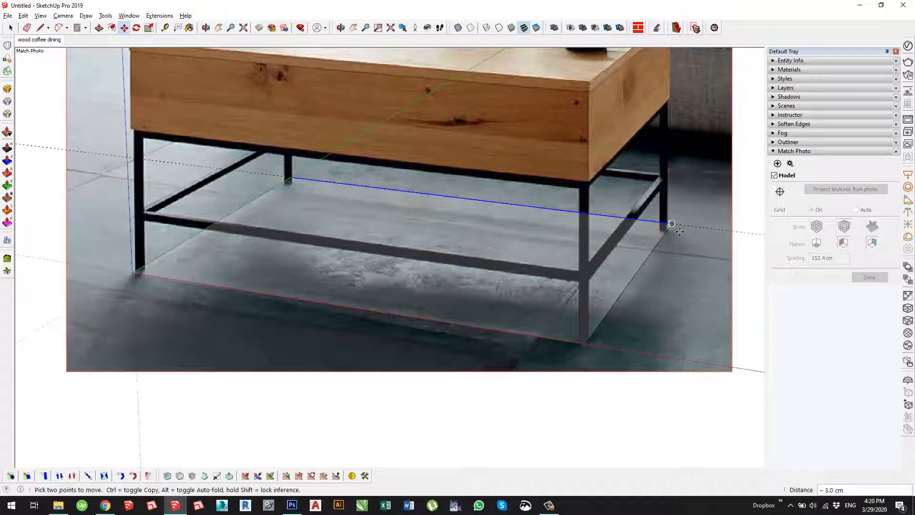
key(space)
key(e)
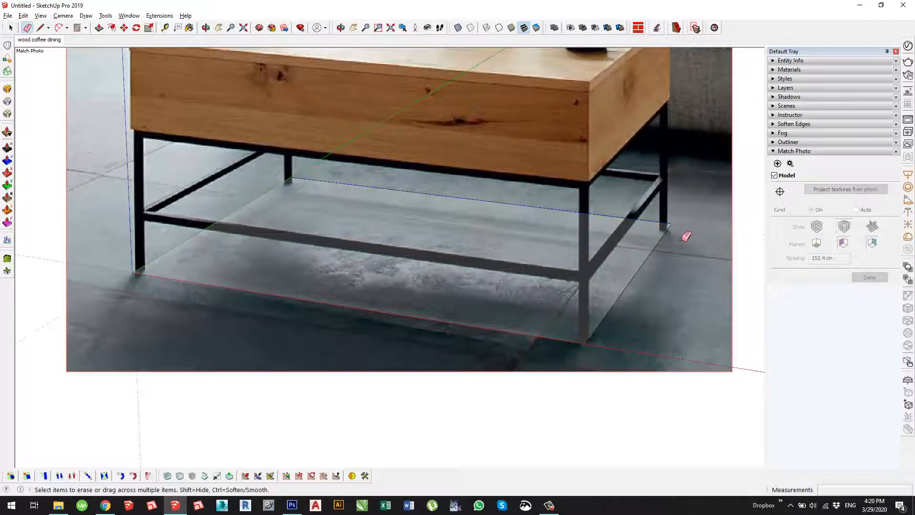
scroll(625, 245, down, 2)
scroll(633, 193, up, 2)
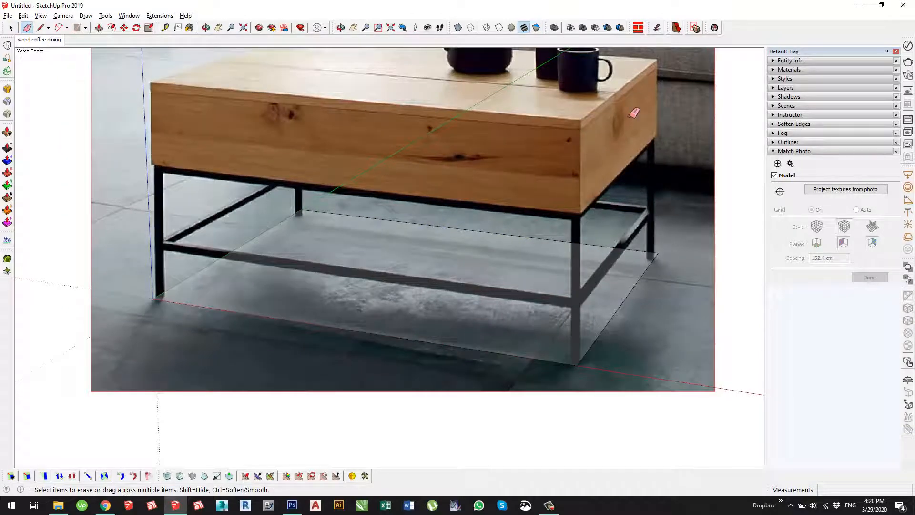
scroll(664, 283, up, 6)
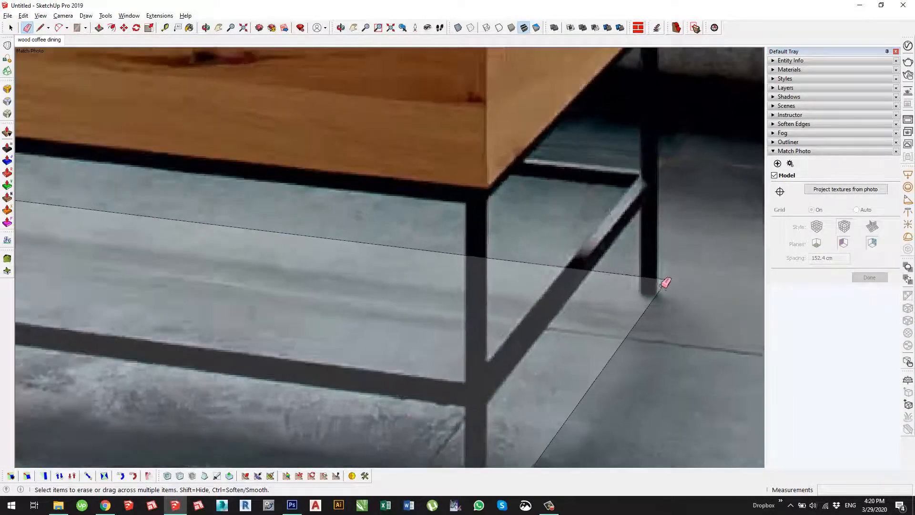
scroll(685, 288, down, 7)
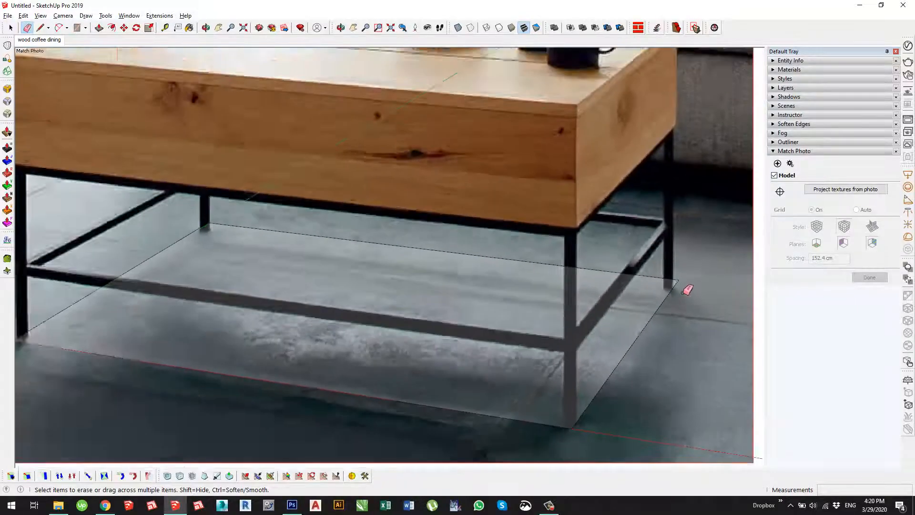
Step: Extrude the floor rectangle upward 40.5 cm to the height of the tabletop in the photo
scroll(658, 282, up, 3)
scroll(657, 282, down, 4)
key(space)
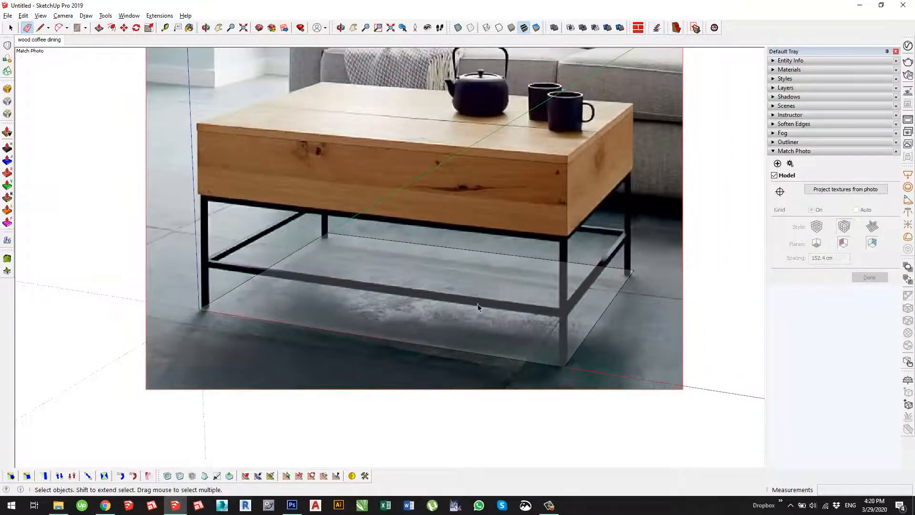
click(450, 299)
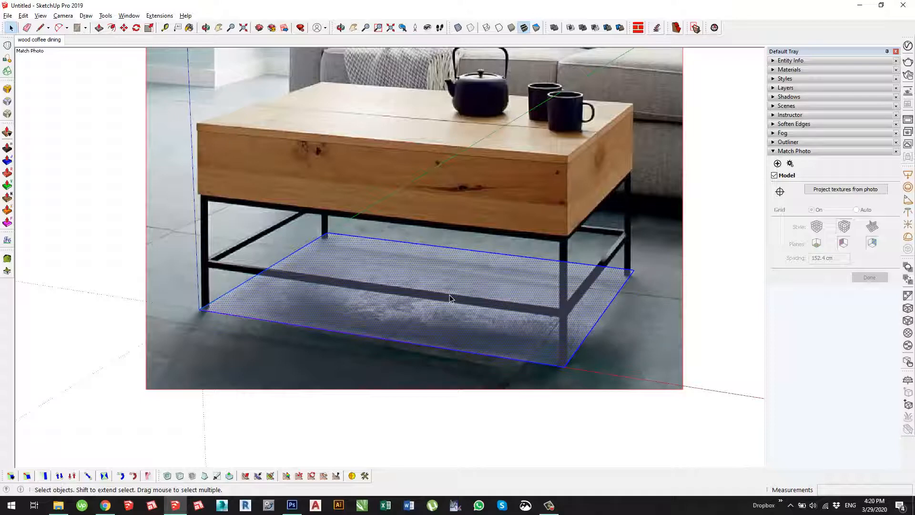
key(p)
click(431, 287)
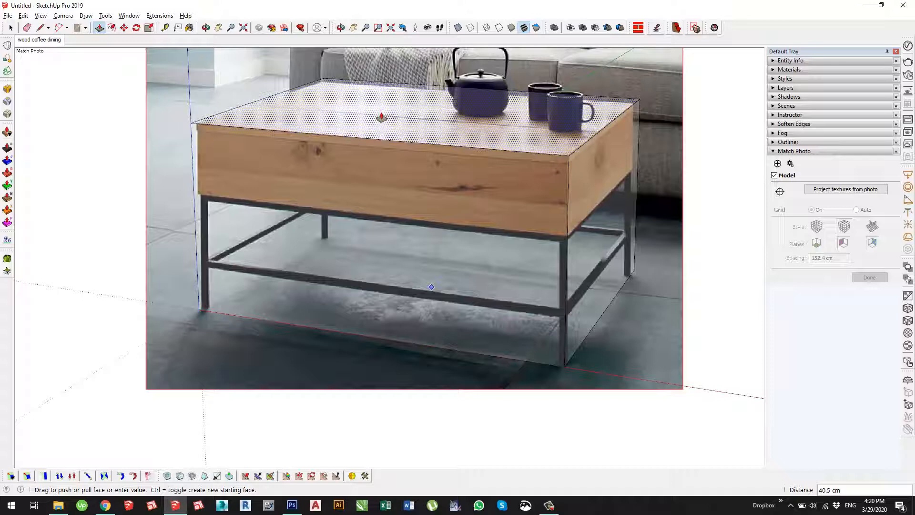
text(40.5)
key(Return)
Step: Select the whole extruded box and make it a group
key(space)
triple_click(377, 119)
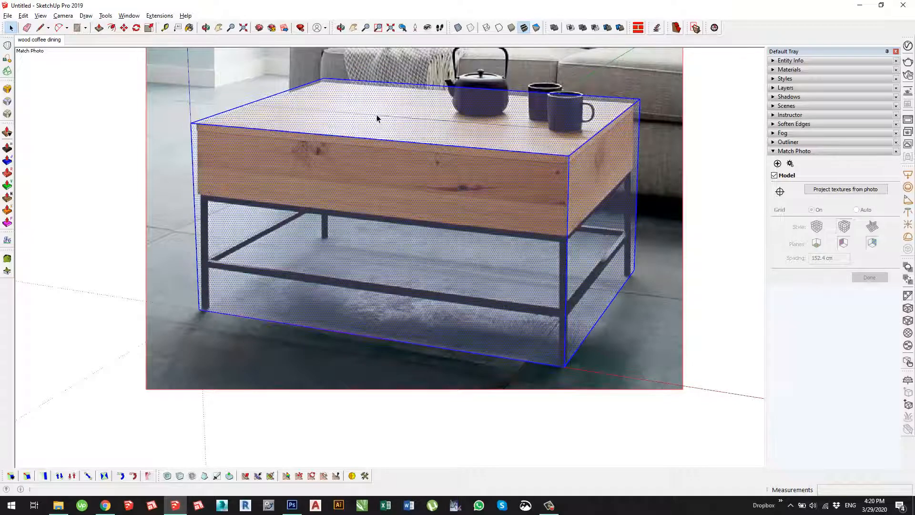
right_click(376, 119)
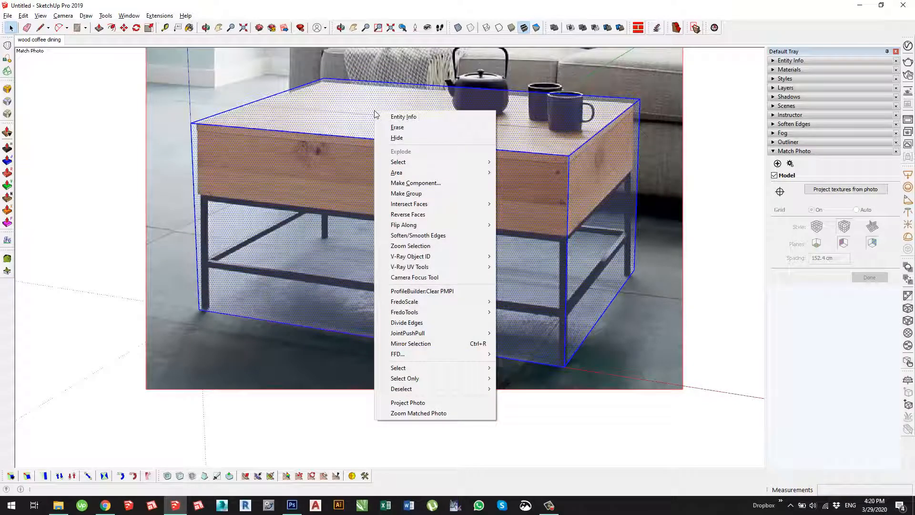
click(401, 194)
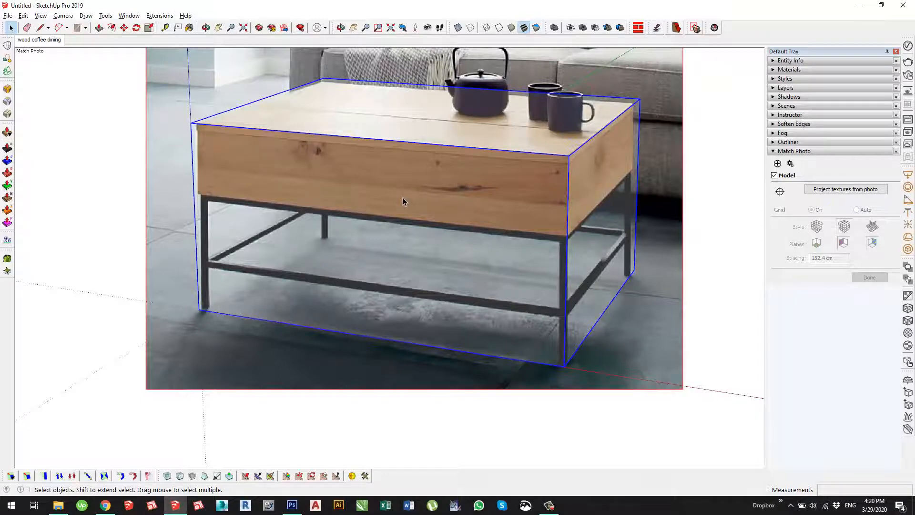
Step: Inside the box group, delete the upright and top faces, keeping only the edges and the floor face
triple_click(403, 197)
click(419, 189)
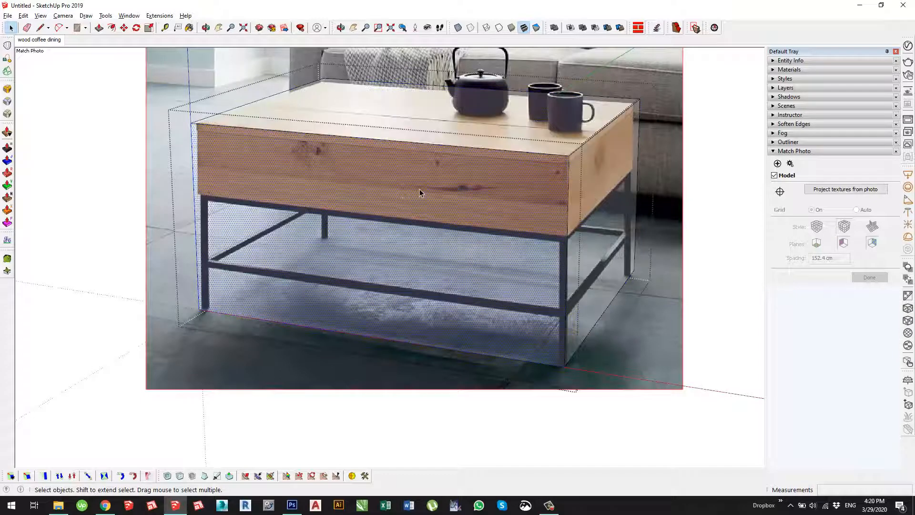
key(Delete)
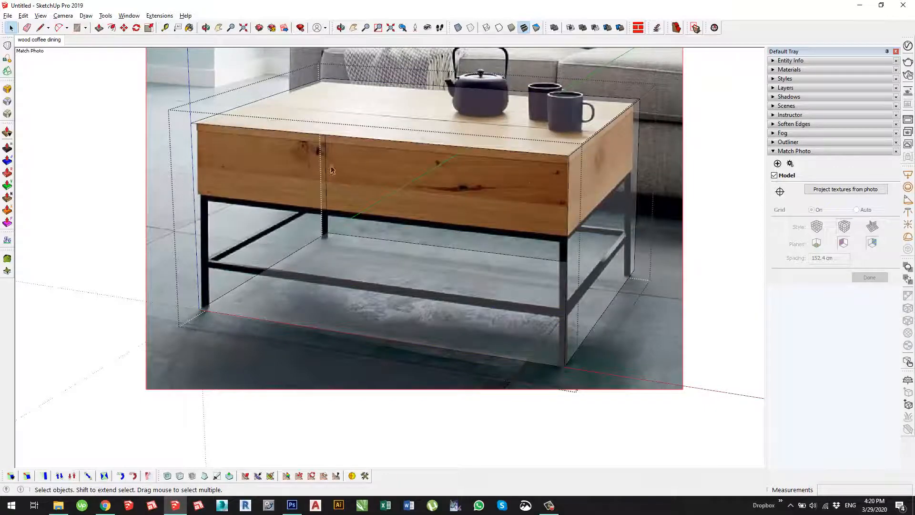
click(599, 214)
key(Delete)
click(534, 143)
key(Delete)
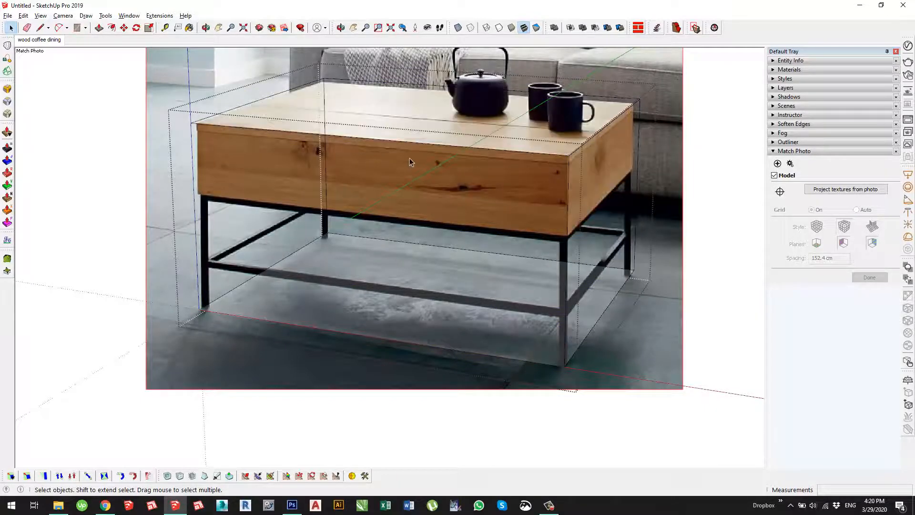
click(340, 93)
key(Delete)
Step: Draw an 80 by 60 cm rectangle across the box's upper corners, outside the group, and extrude it 1.6 cm downward
key(r)
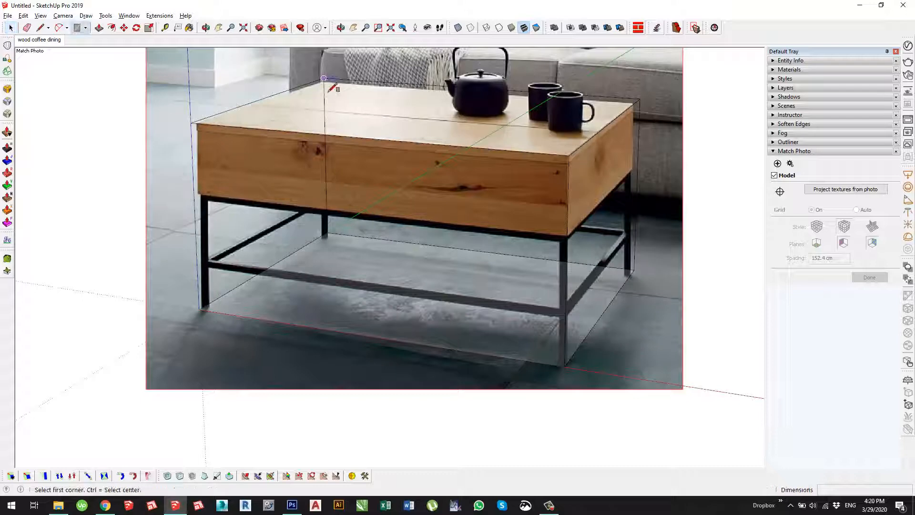
click(324, 78)
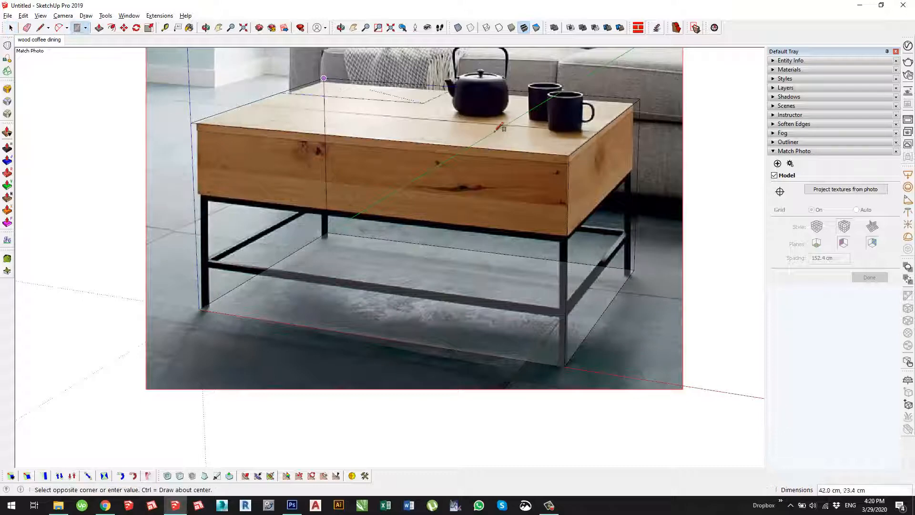
click(574, 164)
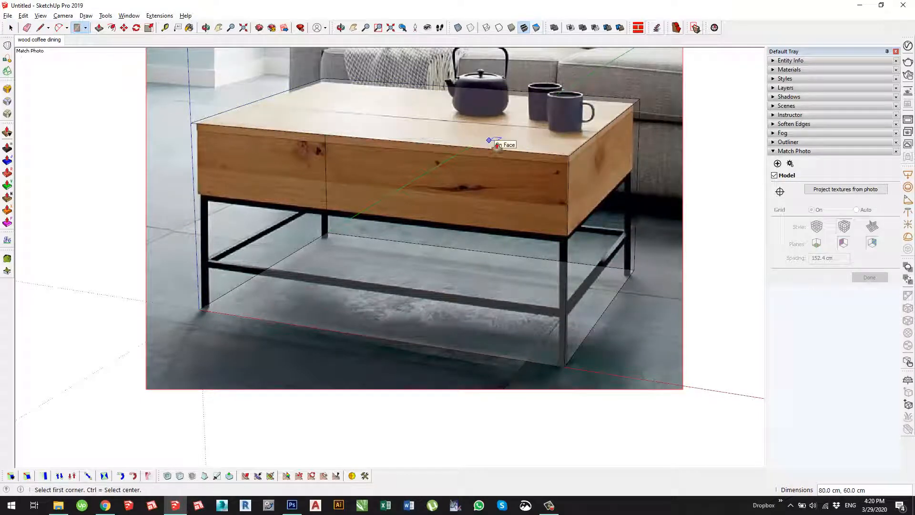
key(p)
click(423, 141)
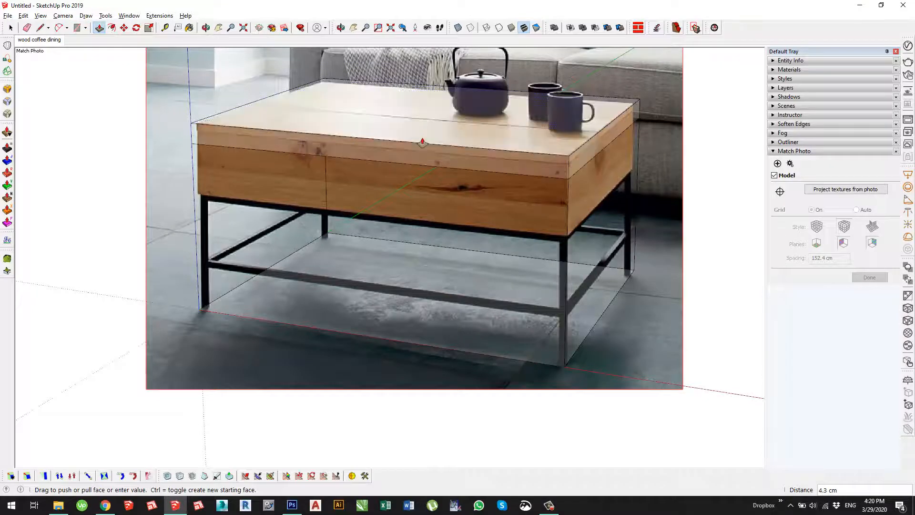
scroll(371, 137, up, 6)
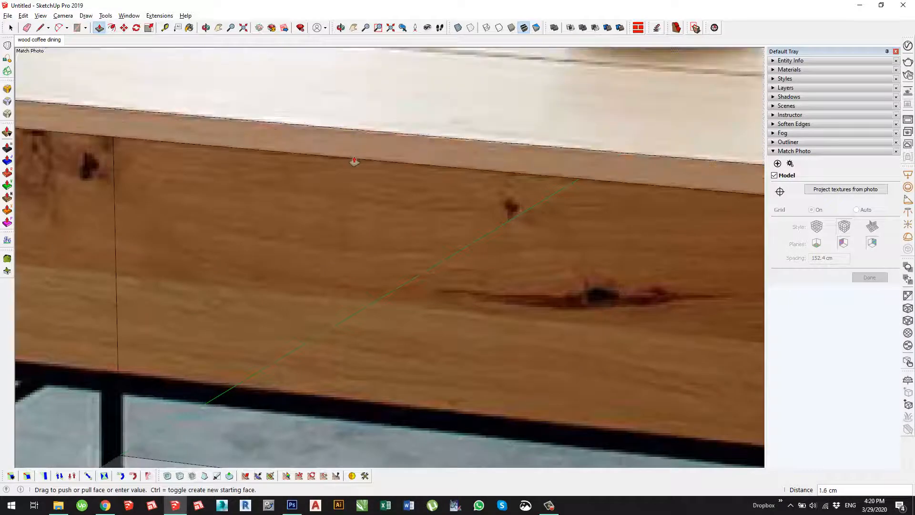
text(1.6)
key(Return)
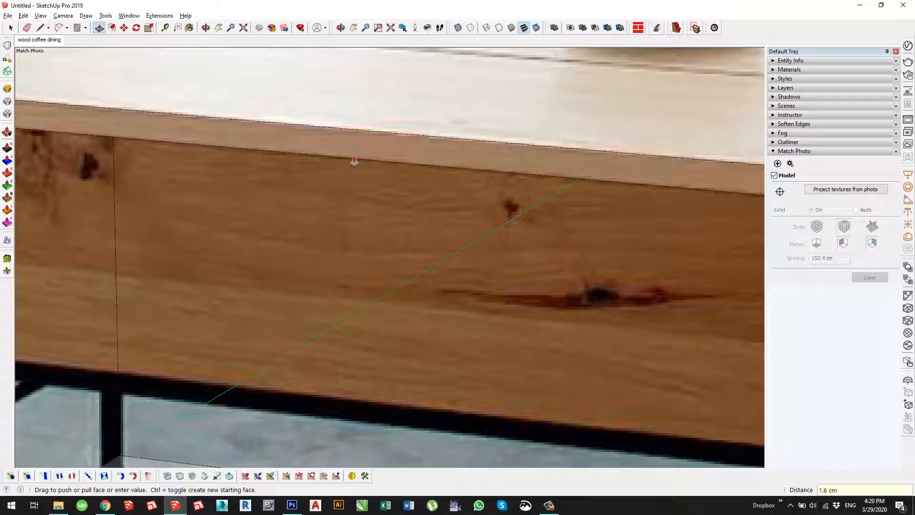
Step: Make the tabletop slab a component named "gornja ploca" with its axes origin at the slab's front-left upper corner
key(space)
scroll(387, 230, down, 6)
double_click(356, 195)
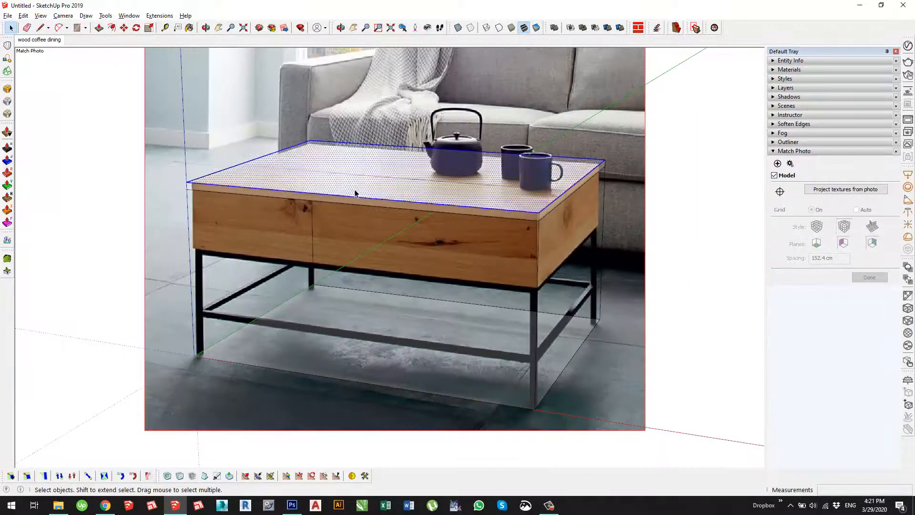
right_click(355, 193)
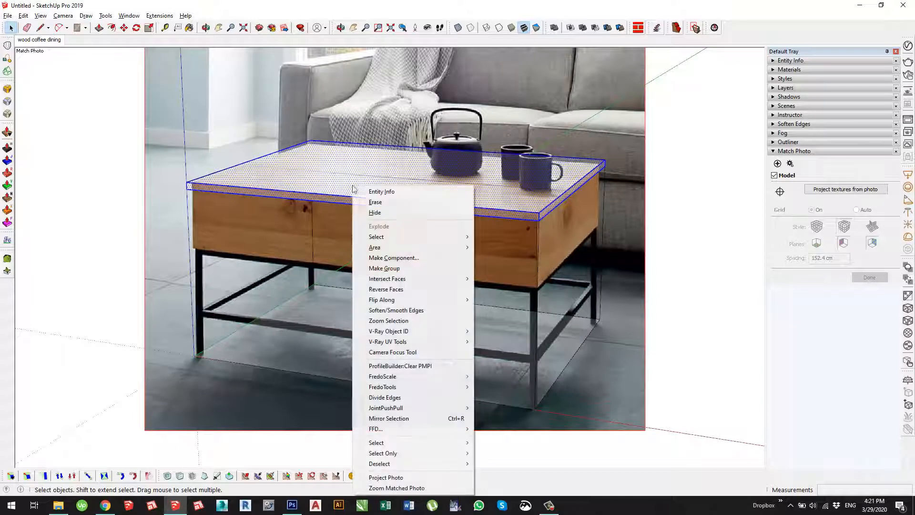
click(395, 249)
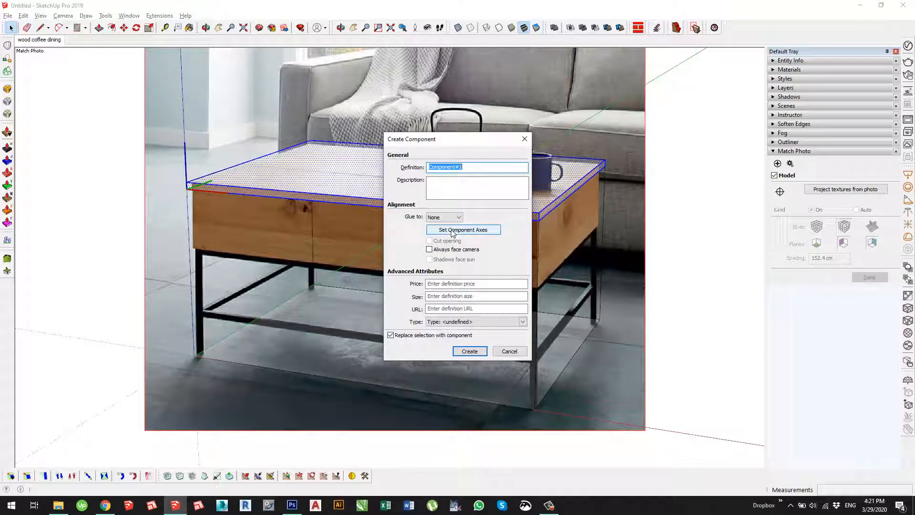
click(453, 229)
scroll(188, 188, up, 6)
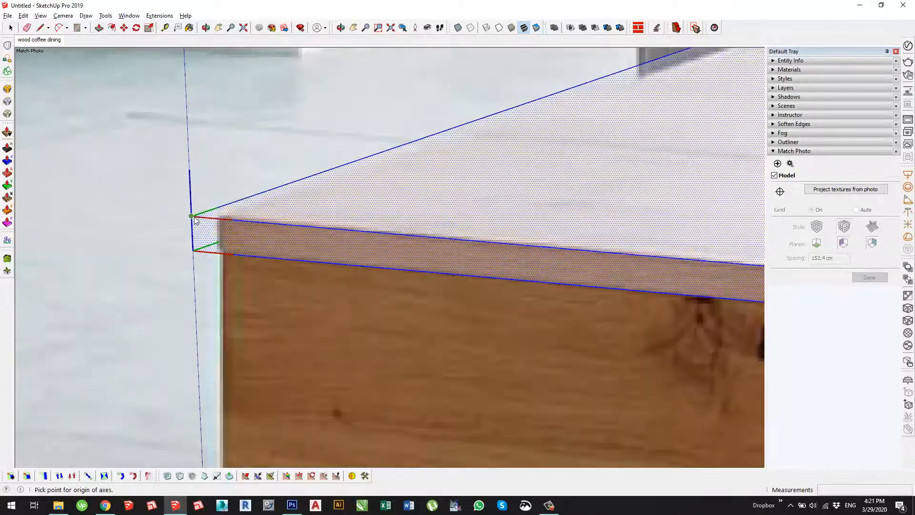
click(191, 215)
click(193, 245)
click(196, 249)
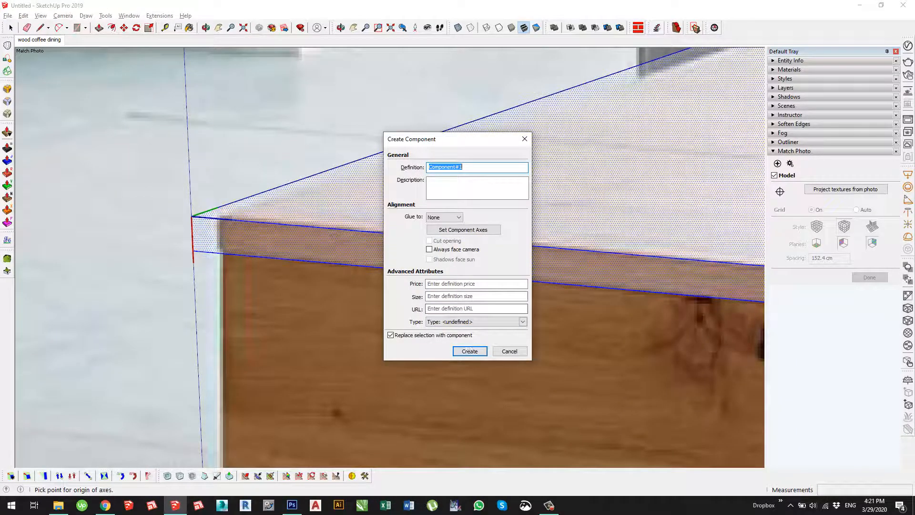
text(gornja ploca)
click(469, 351)
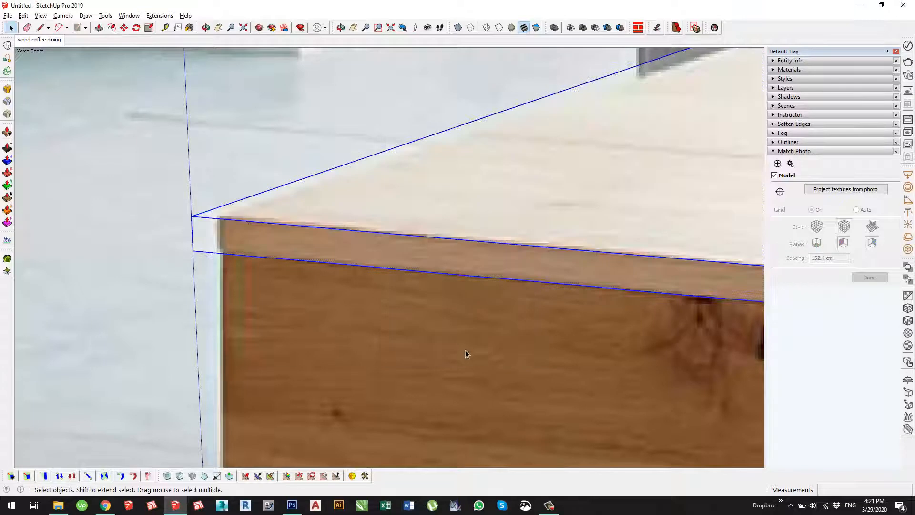
Step: Draw an 80 by 60 cm rectangle on the tabletop's underside, starting from its front-left lower corner
scroll(279, 241, down, 5)
key(r)
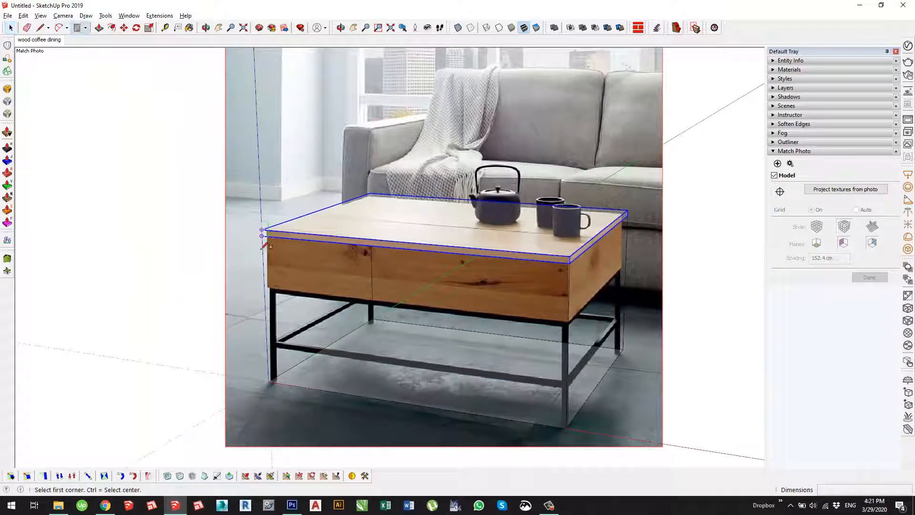
click(258, 237)
scroll(653, 234, up, 2)
text(80,60)
key(Return)
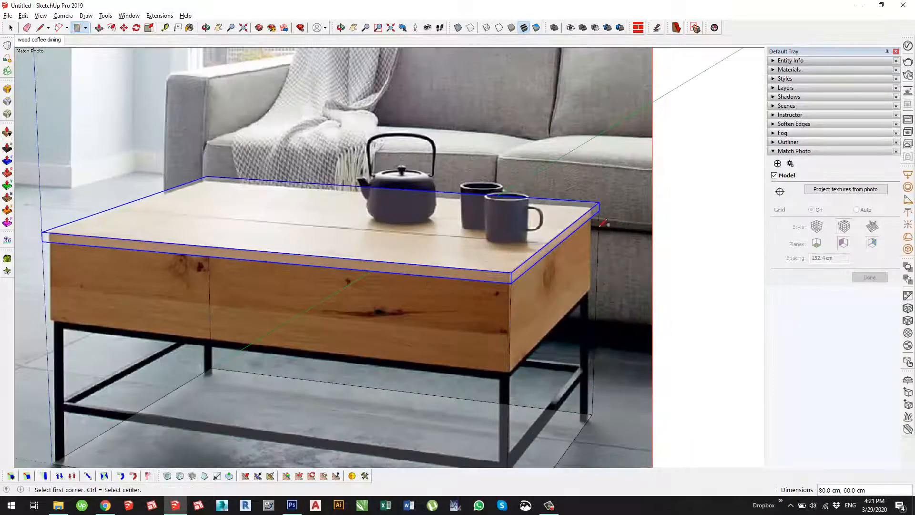
Step: Extrude the rectangle under the tabletop 13.4 cm downward and select the whole extruded body
key(p)
scroll(374, 289, up, 2)
click(374, 263)
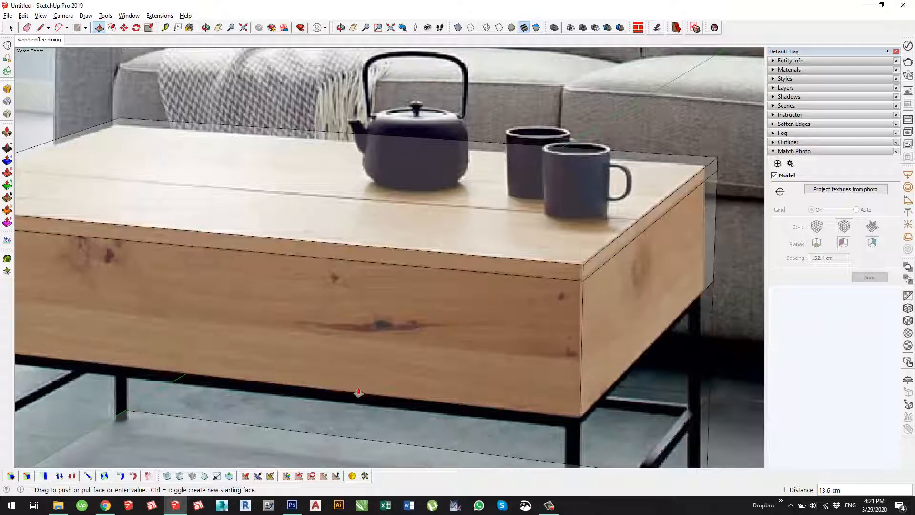
text(13)
key(Return)
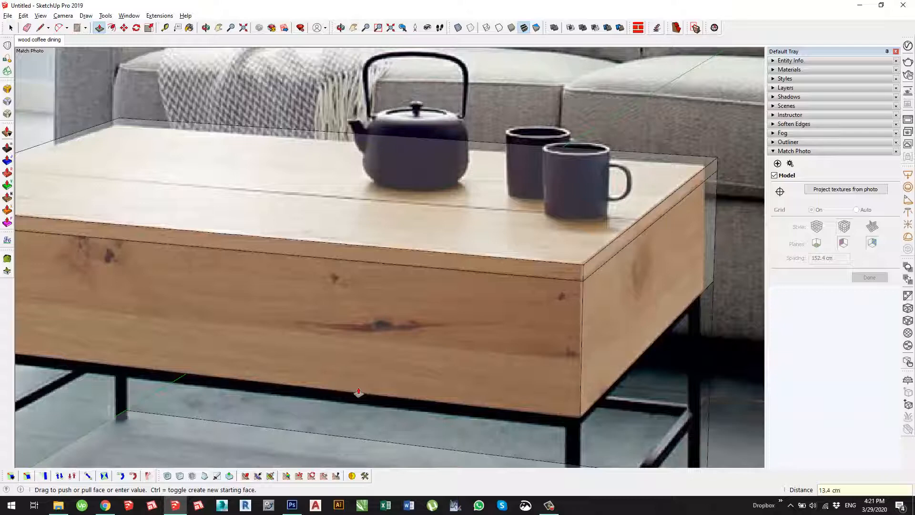
key(space)
click(392, 347)
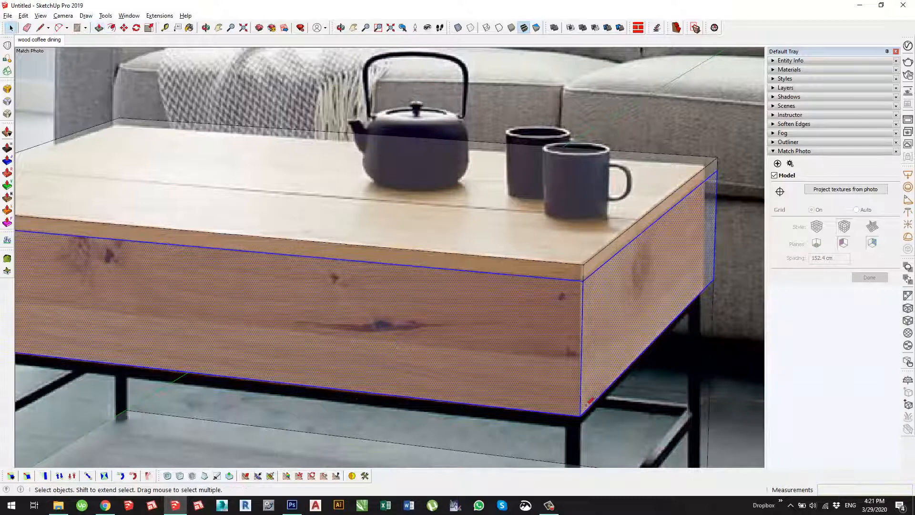
key(l)
click(580, 415)
scroll(569, 234, down, 3)
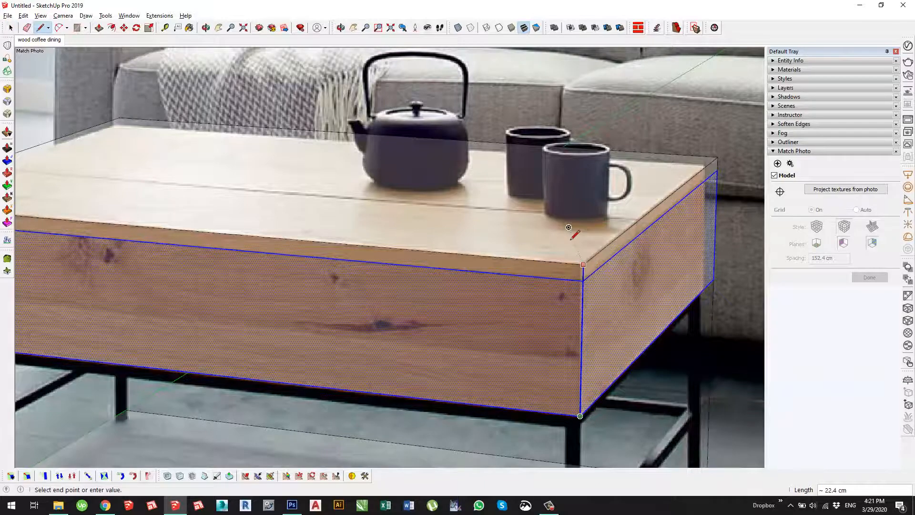
key(space)
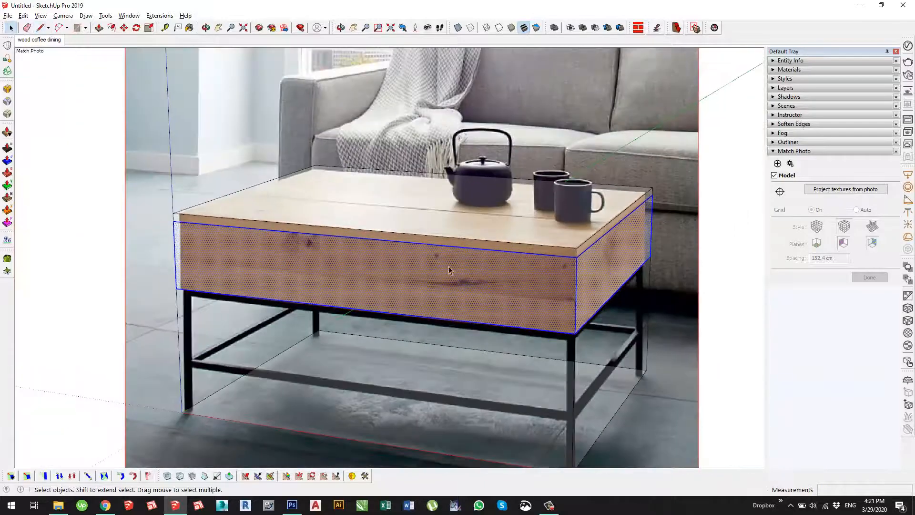
Step: Group the selected body under the tabletop and open it for editing with the rest of the model hidden
ctrl+shift+click(258, 253)
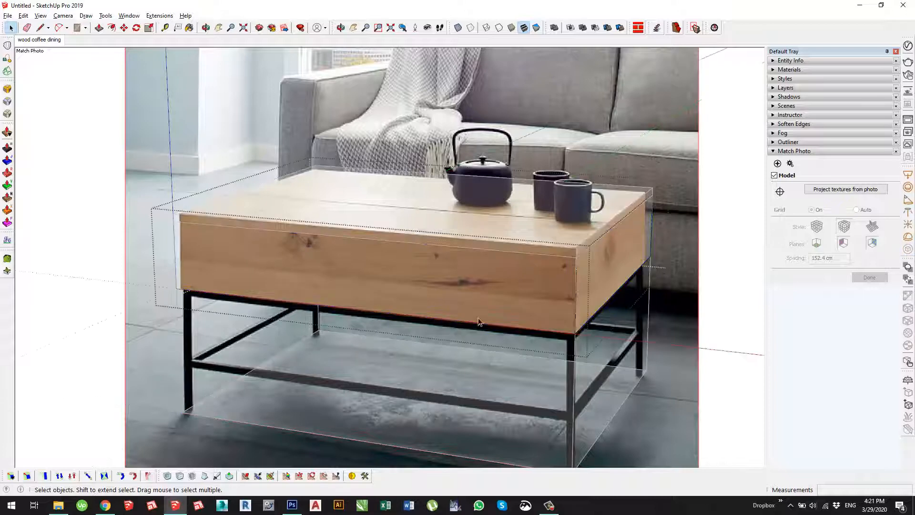
scroll(479, 317, up, 3)
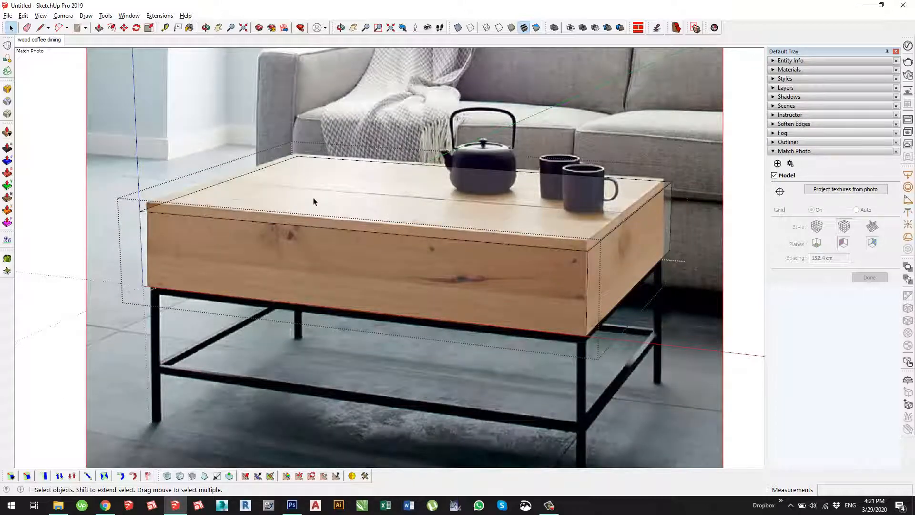
Step: Offset the edges of the body's top face inward by 0.5 cm
middle_drag(314, 201, 510, 225)
scroll(419, 261, up, 3)
click(460, 259)
key(f)
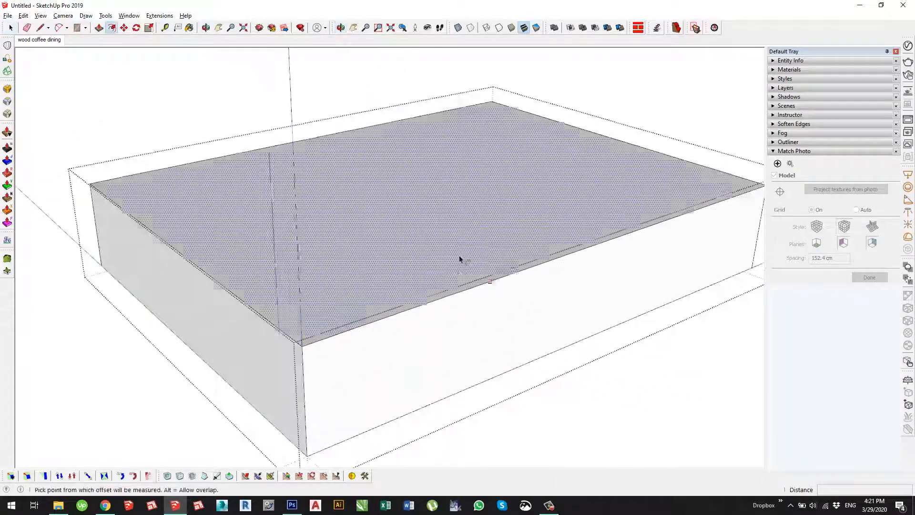
scroll(470, 268, up, 3)
click(475, 274)
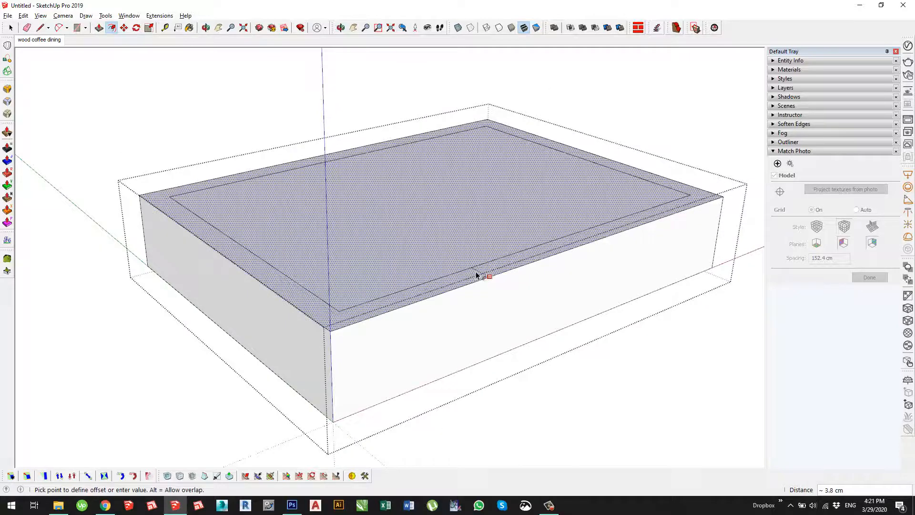
text(.5)
key(Return)
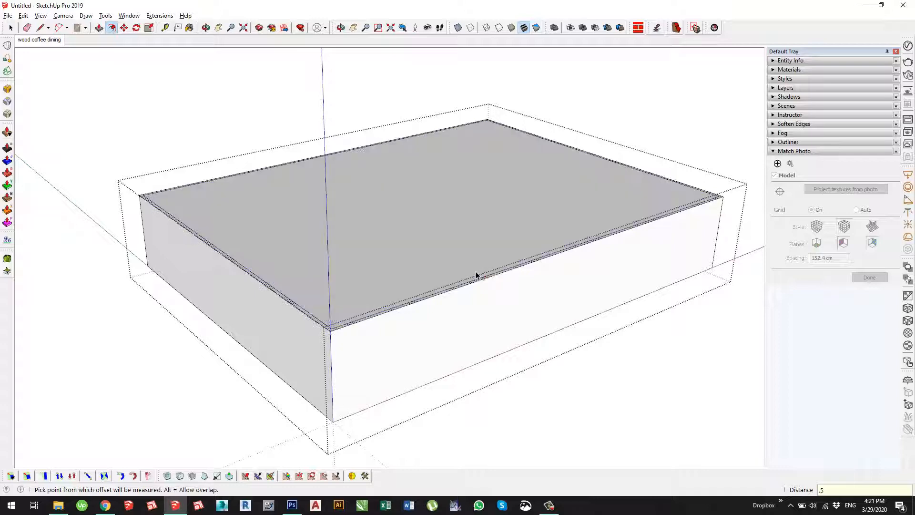
Step: Push the narrow outer rim of the body's top face down 13.4 cm, through the body's full height
key(p)
scroll(265, 328, up, 3)
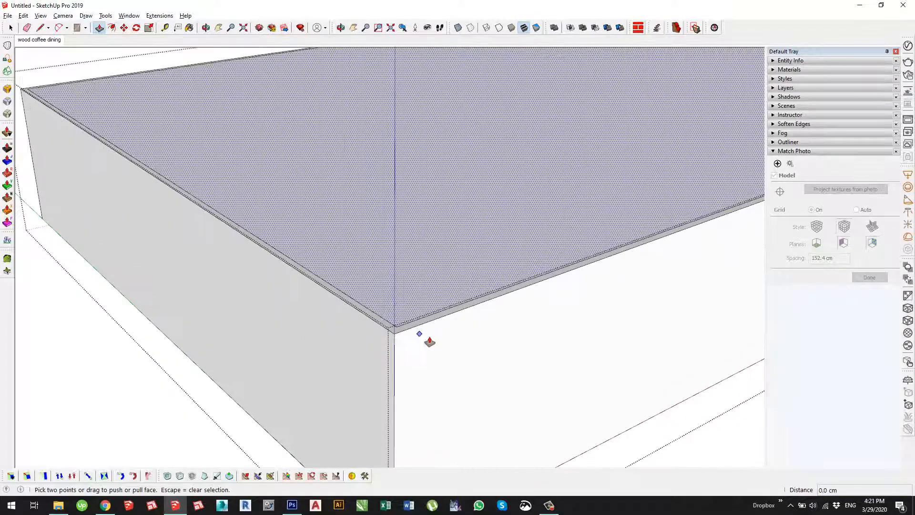
click(422, 328)
scroll(423, 328, down, 3)
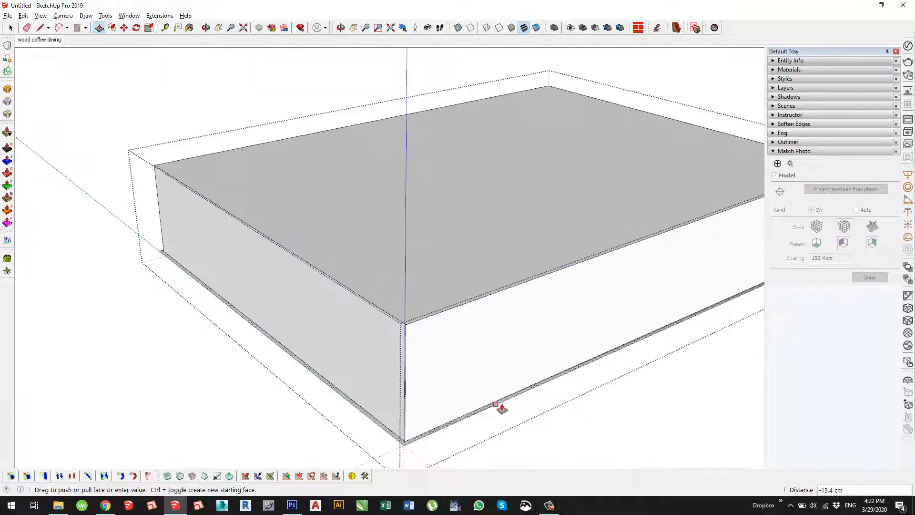
click(500, 409)
Step: Draw a line corner to corner along a long lower edge of the body to close its open underside
middle_drag(482, 372, 358, 32)
shift+middle_drag(300, 142, 309, 269)
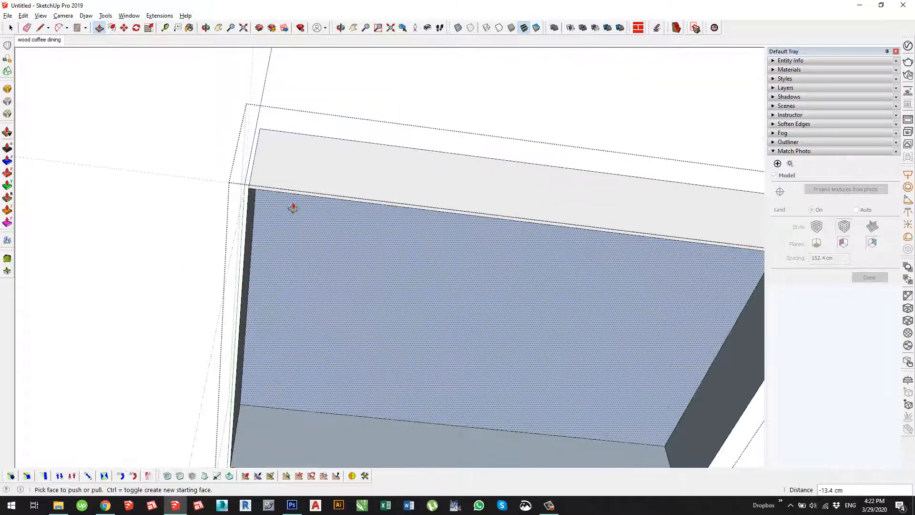
key(l)
click(250, 187)
scroll(291, 192, down, 3)
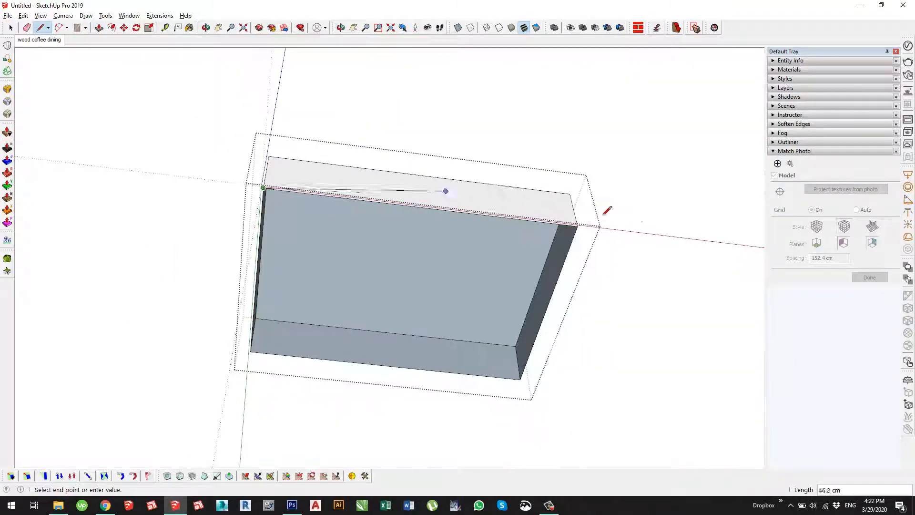
click(579, 232)
middle_drag(403, 237, 340, 344)
key(space)
middle_drag(466, 266, 513, 246)
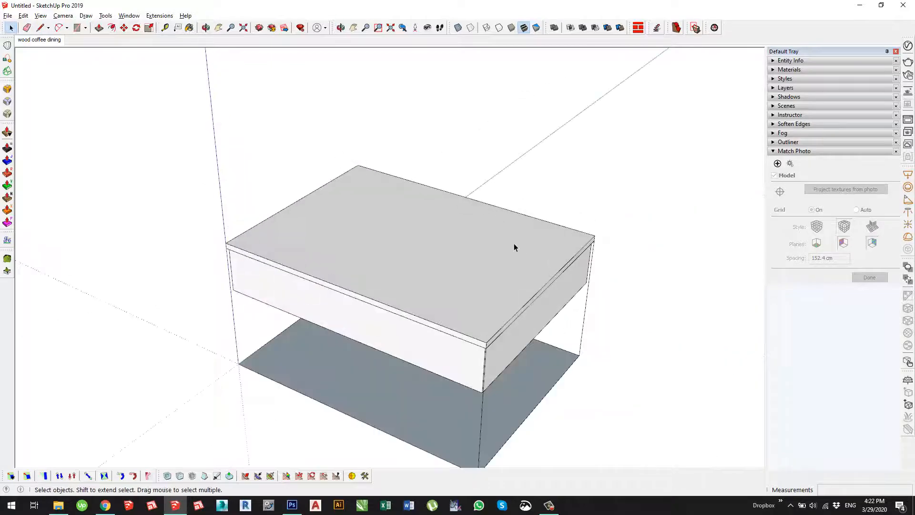
Step: Pull the body's side faces outward by 0.3 cm to match the wooden body in the photo
click(53, 41)
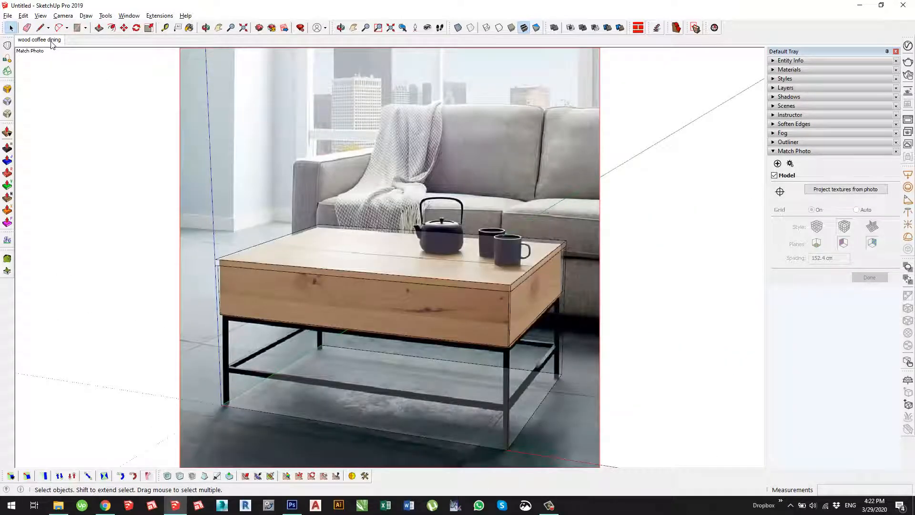
scroll(510, 347, up, 10)
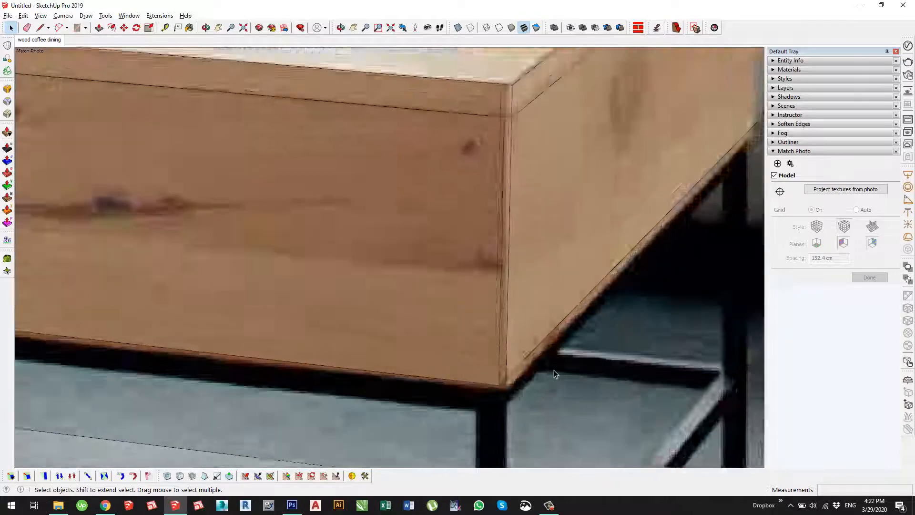
key(p)
click(534, 298)
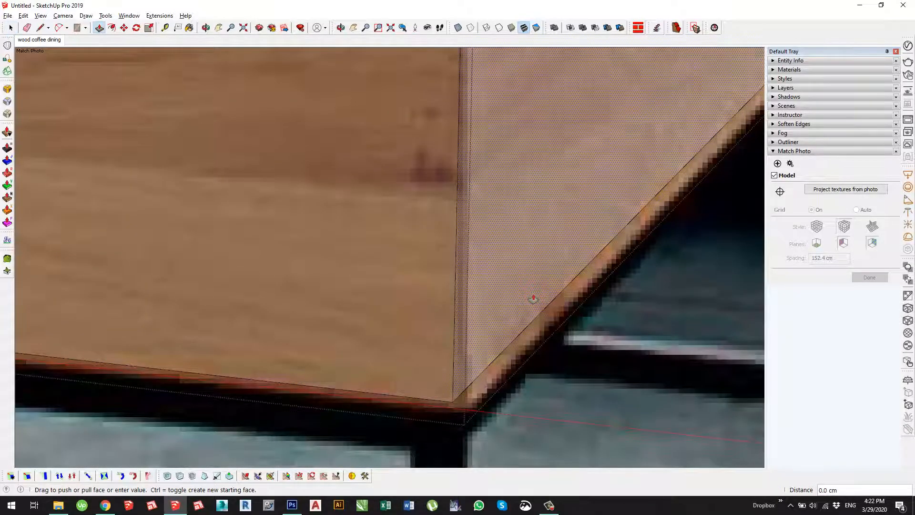
text(.3)
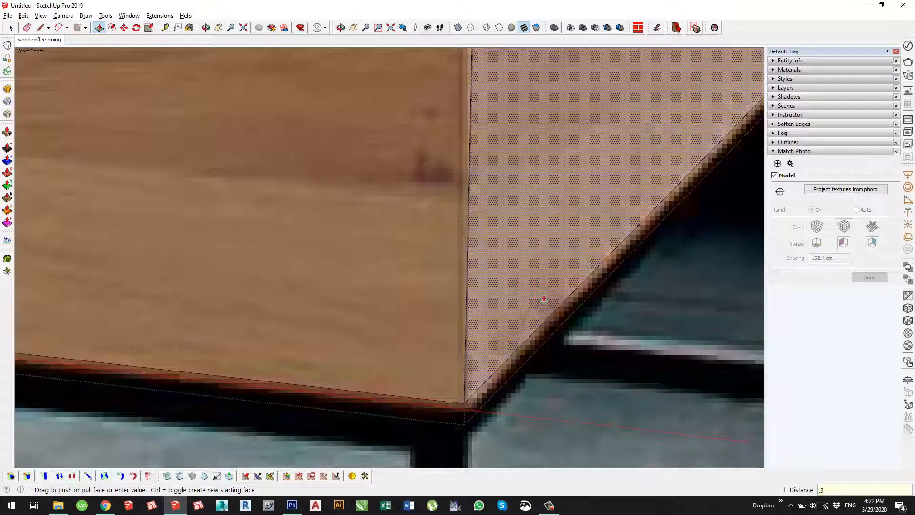
key(Return)
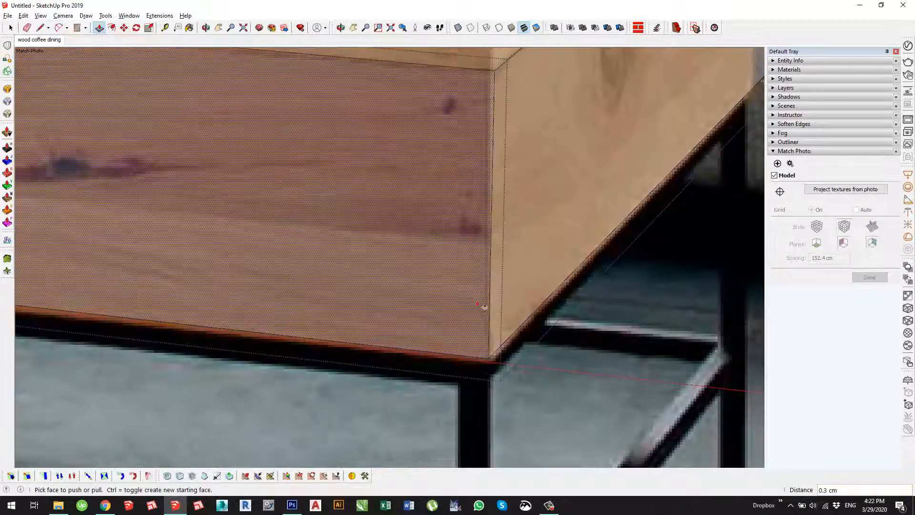
scroll(533, 298, down, 2)
middle_drag(572, 276, 62, 112)
scroll(306, 313, up, 2)
key(space)
scroll(302, 290, up, 3)
Step: Draw a 79.6 by 59.6 cm rectangle across the body's underside, from the front-left to the back-right corner
click(39, 42)
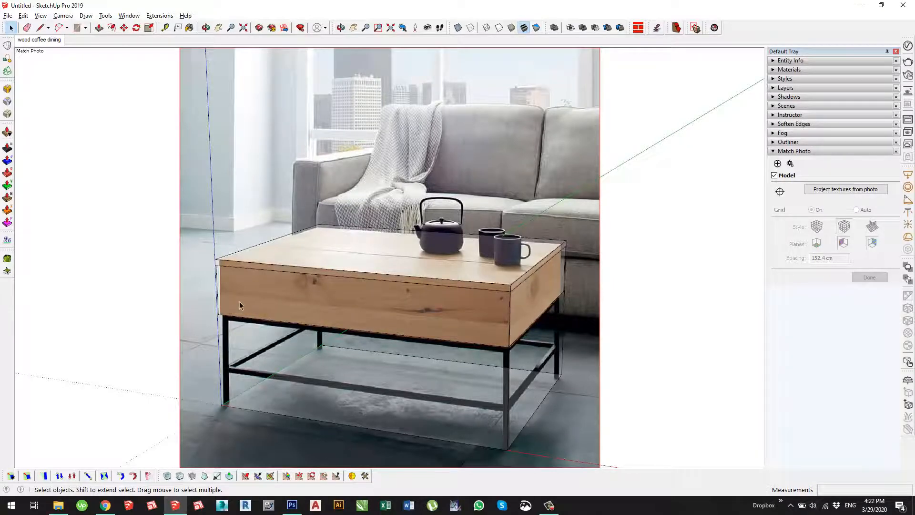
scroll(218, 314, up, 5)
key(r)
click(219, 315)
scroll(38, 215, down, 5)
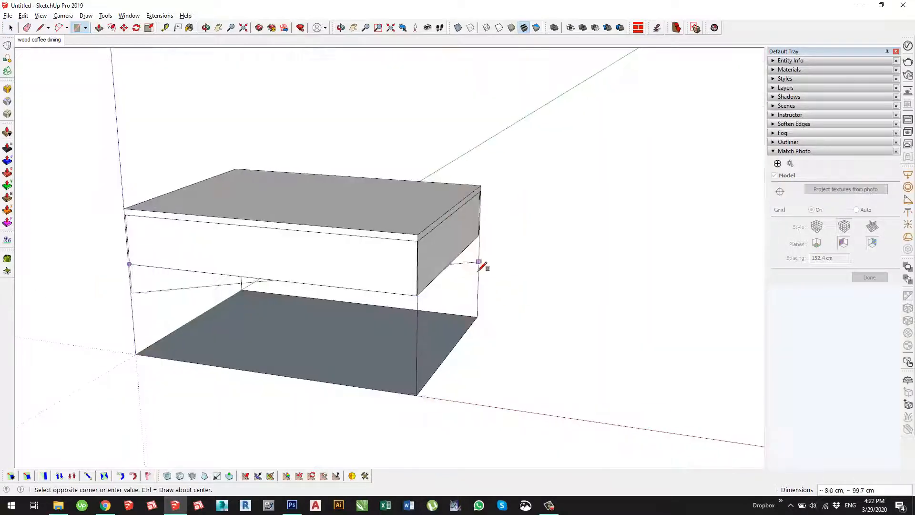
scroll(482, 252, up, 3)
click(486, 243)
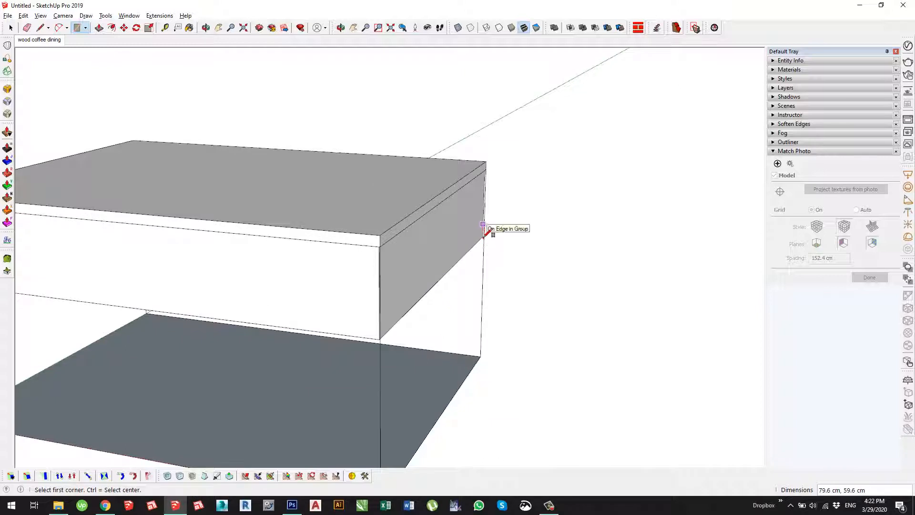
Step: Try to extrude the underside rectangle 25.5 cm down to the floor plane
key(p)
scroll(450, 256, down, 3)
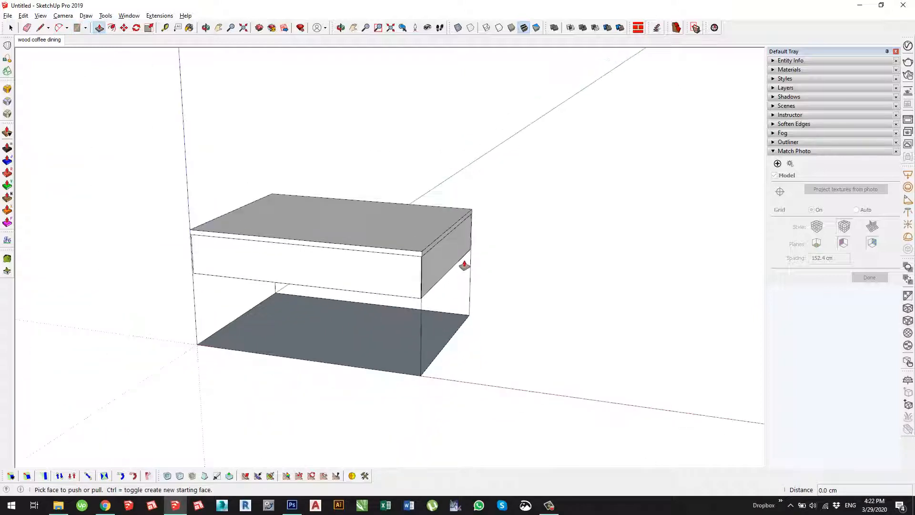
click(347, 276)
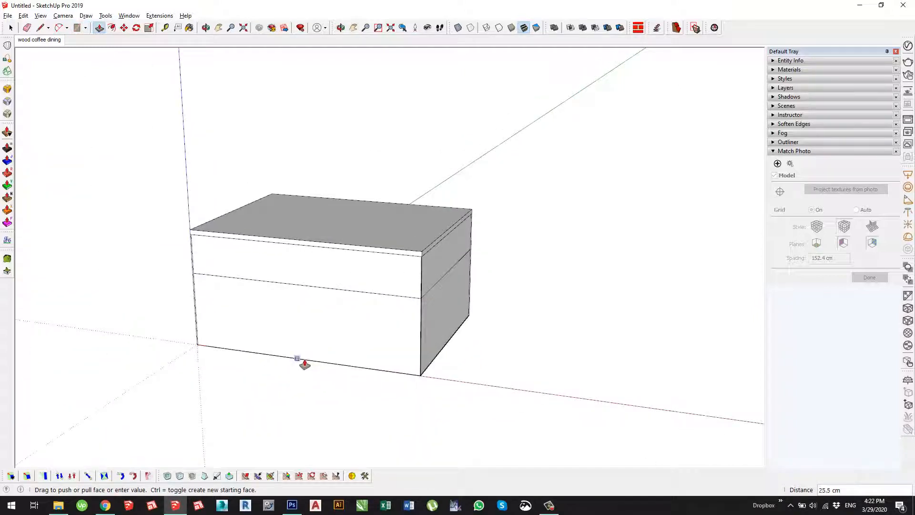
click(302, 361)
scroll(216, 279, up, 4)
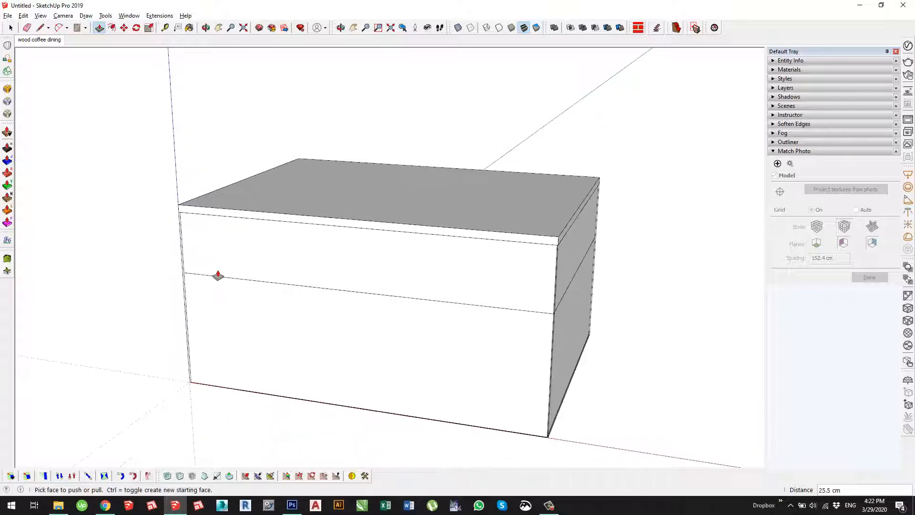
key(ctrl+z)
Step: Draw a 1 by 1 cm square at the front-left corner of the body's underside
scroll(219, 275, up, 2)
middle_drag(219, 274, 255, 97)
scroll(204, 112, up, 3)
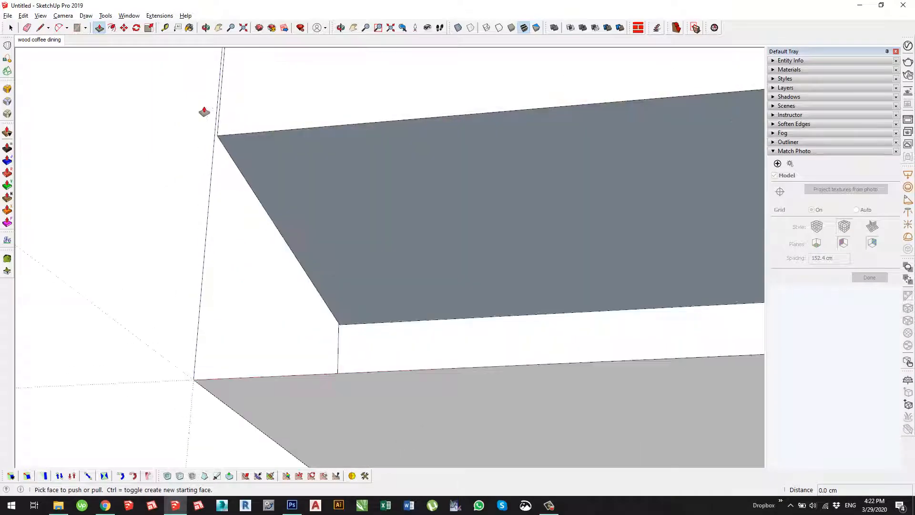
key(r)
click(217, 135)
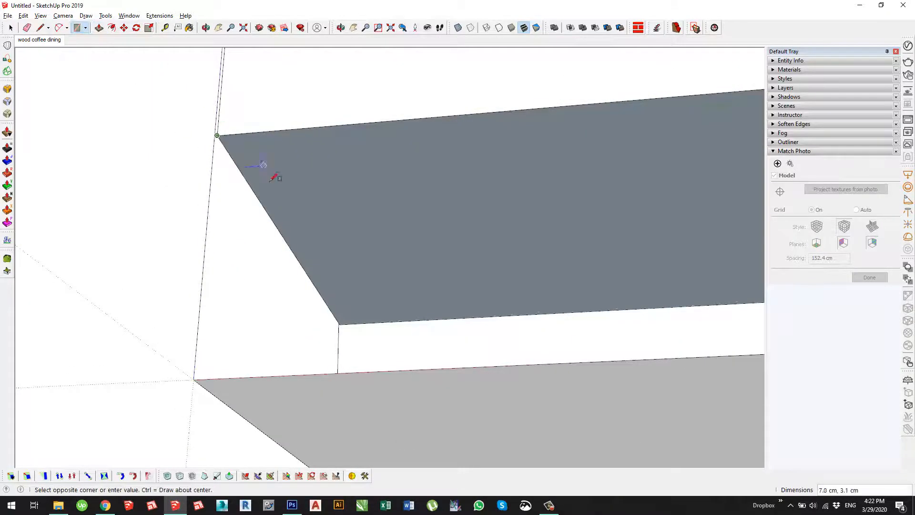
text(1,1)
key(Return)
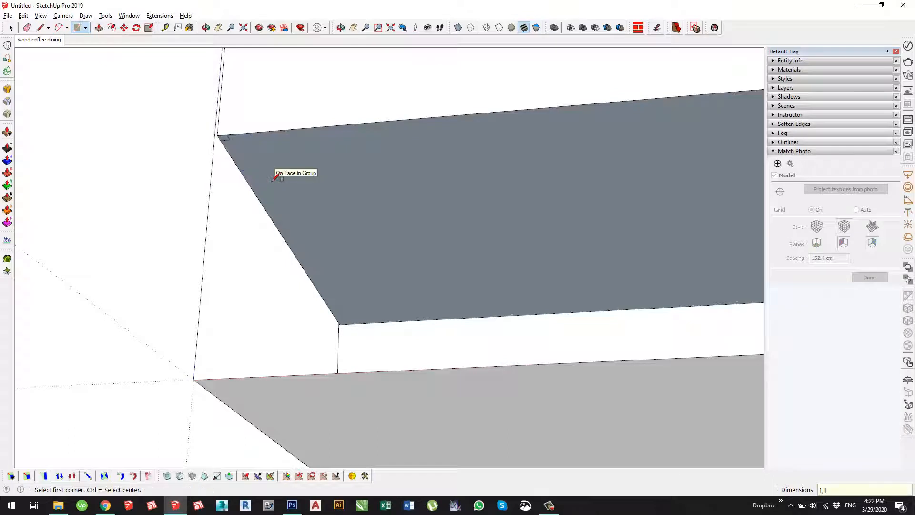
Step: Isolate the small corner square and extrude it 25.5 cm down to the floor as the front-left leg
key(space)
middle_drag(263, 170, 229, 142)
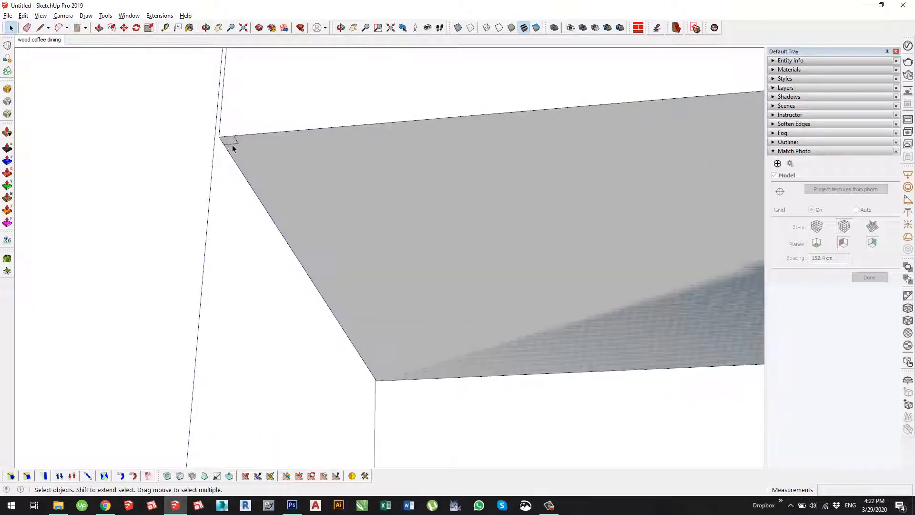
triple_click(259, 151)
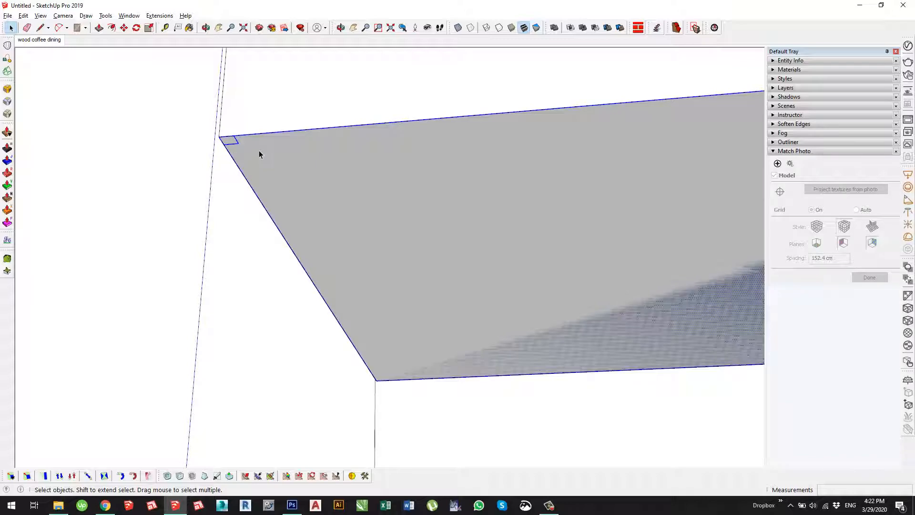
shift+double_click(259, 150)
key(p)
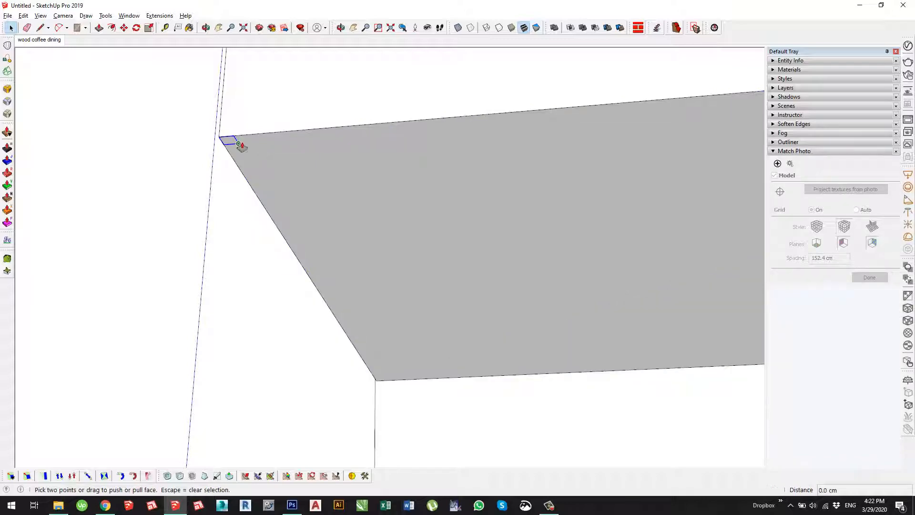
click(229, 140)
middle_drag(314, 126, 280, 370)
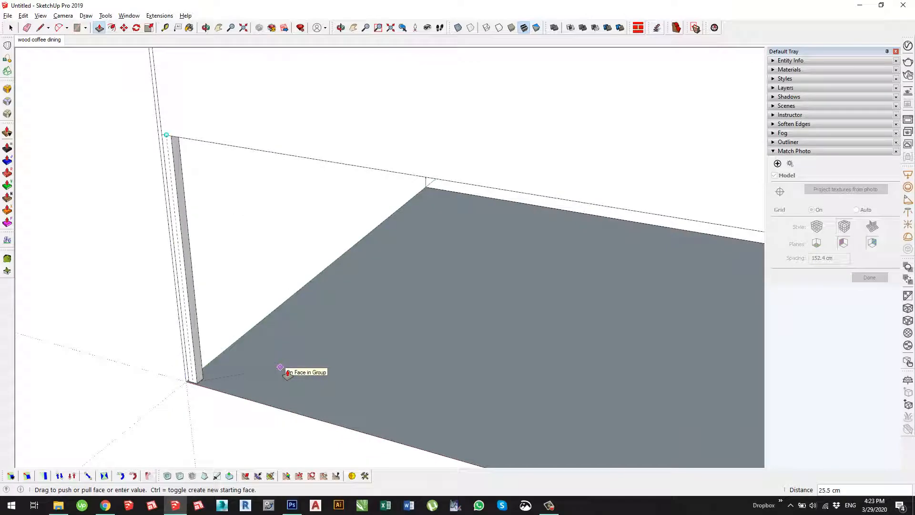
click(287, 373)
Step: Check the front-left leg's thickness and alignment along its height against the matched photo
click(39, 40)
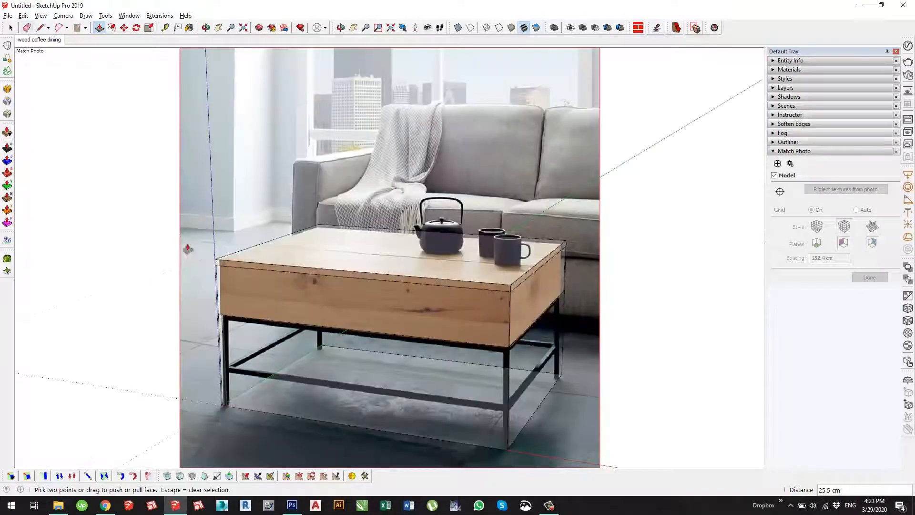
scroll(248, 318, up, 6)
scroll(248, 319, up, 3)
scroll(264, 284, down, 6)
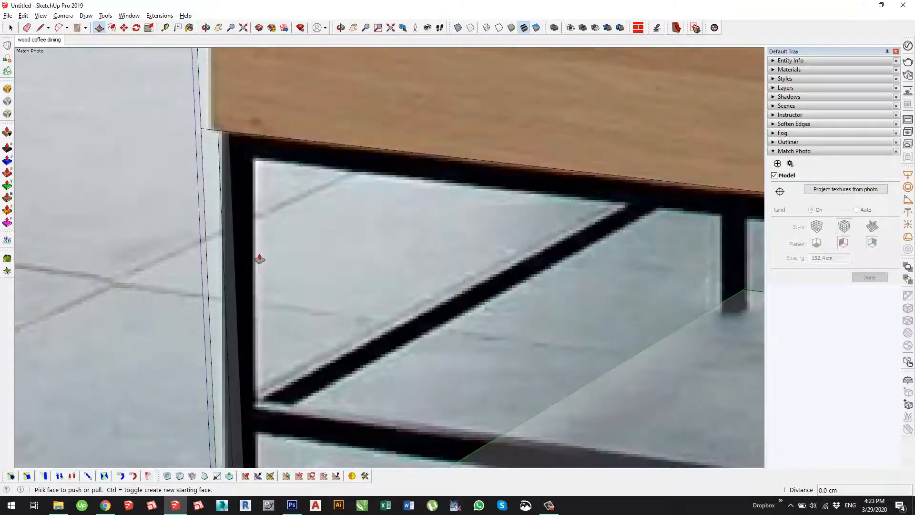
scroll(239, 235, up, 4)
scroll(245, 217, down, 4)
scroll(272, 383, up, 10)
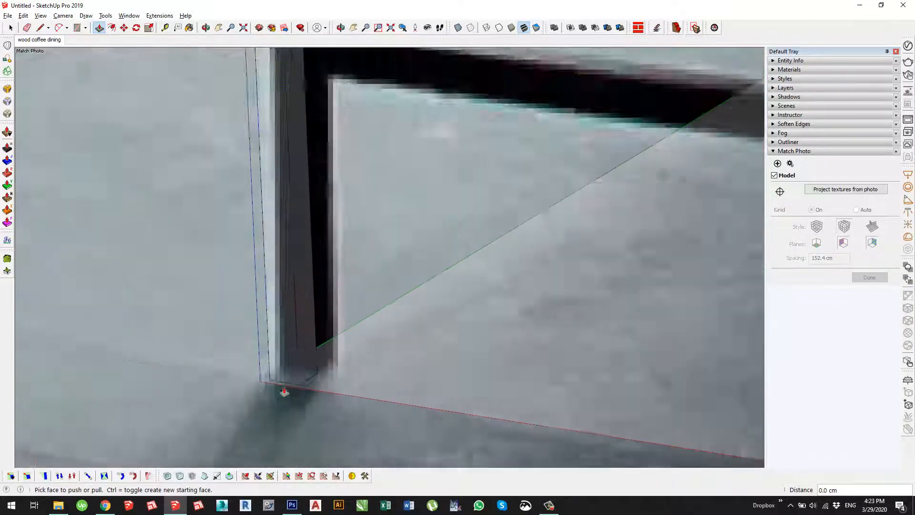
Step: Try to move the whole front-left leg inward from the corner to line up with the photo
key(space)
triple_click(310, 387)
key(m)
drag(303, 393, 337, 374)
middle_drag(337, 374, 330, 354)
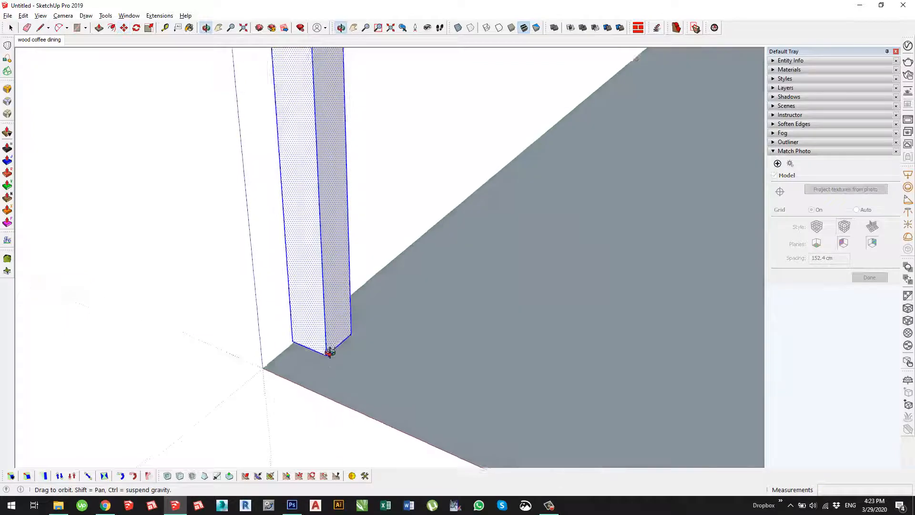
scroll(330, 351, down, 1)
key(ctrl+z)
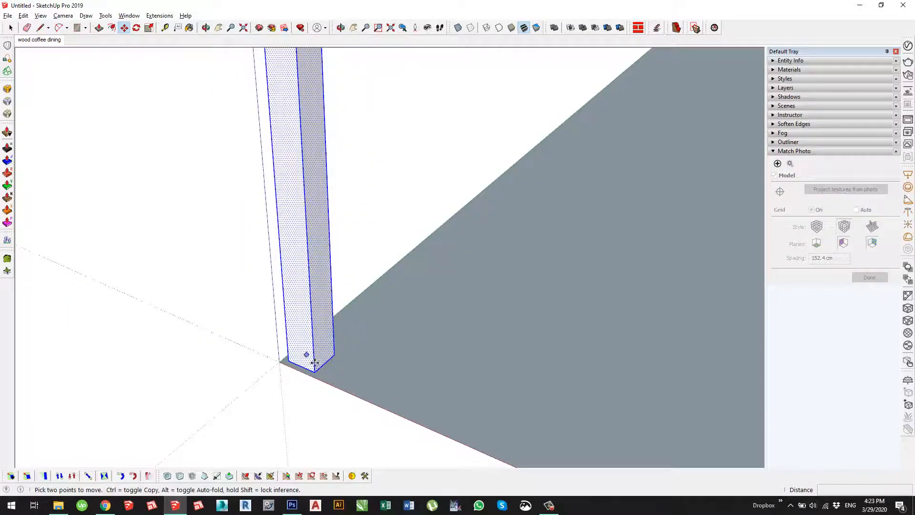
Step: Compare the base of the selected front-left leg with the matched photo and the floor corner
click(30, 42)
key(space)
scroll(210, 416, up, 4)
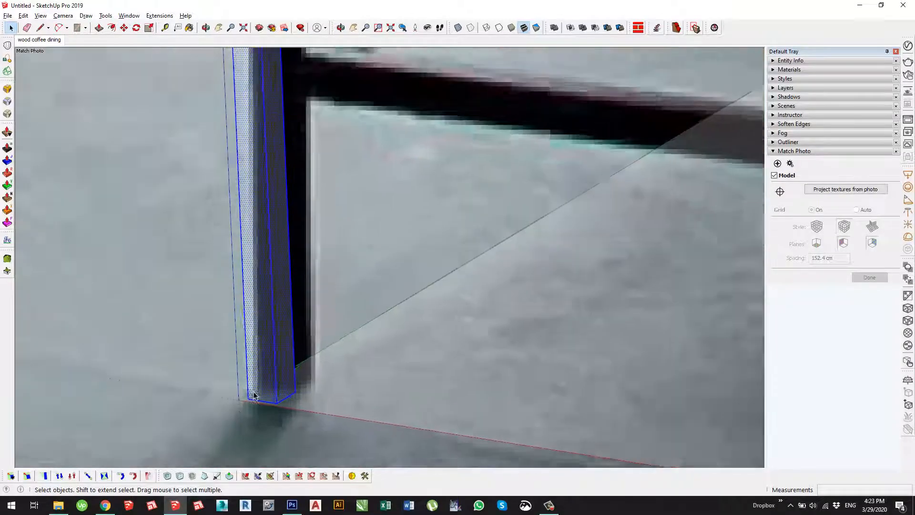
scroll(255, 395, down, 2)
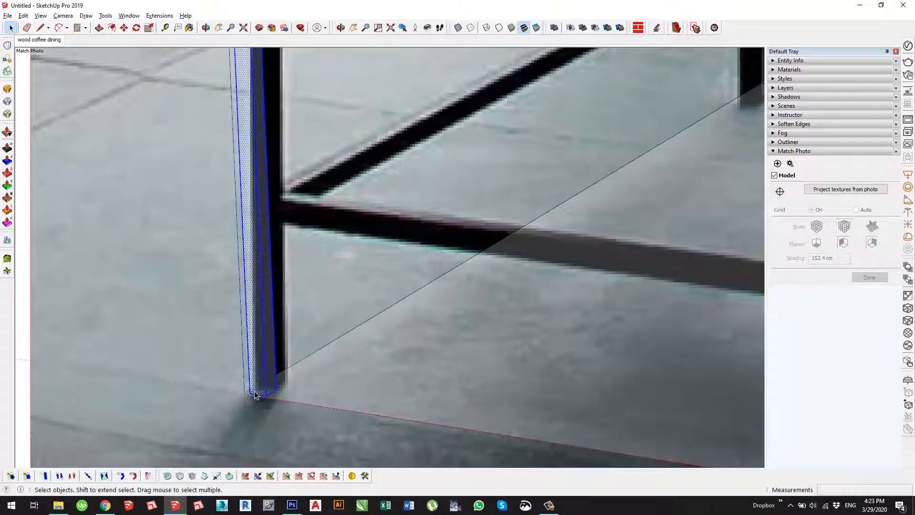
scroll(258, 395, down, 4)
middle_drag(296, 211, 317, 239)
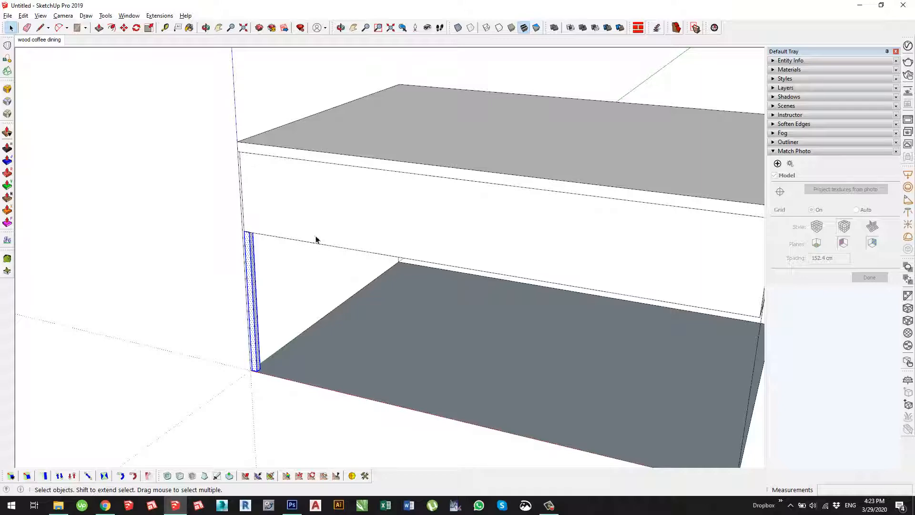
scroll(276, 255, up, 3)
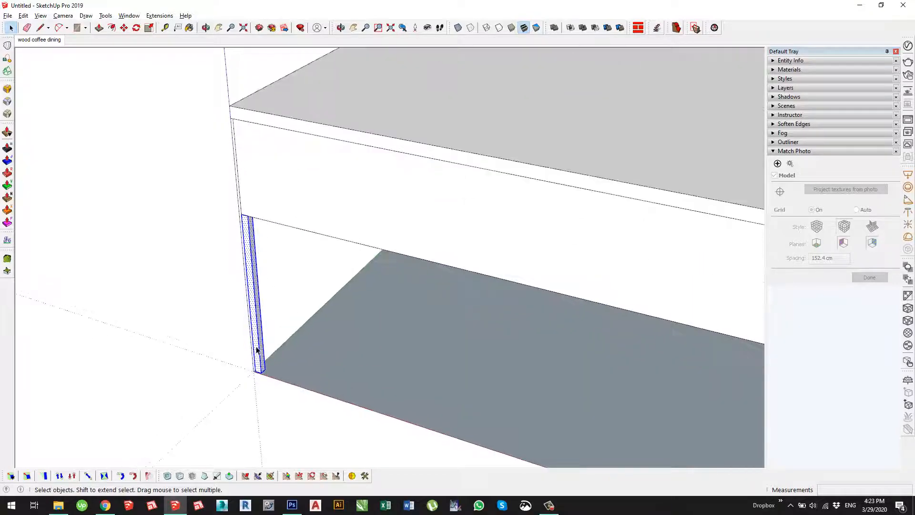
scroll(256, 349, up, 4)
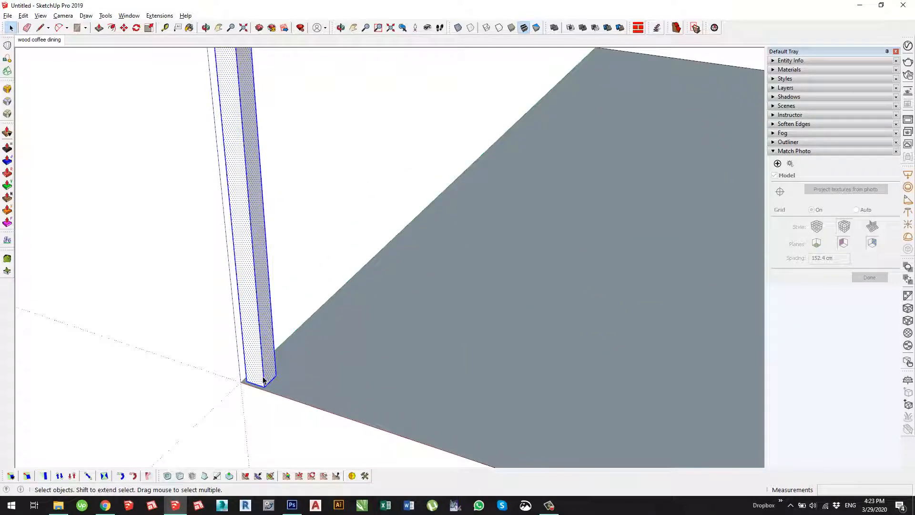
click(35, 40)
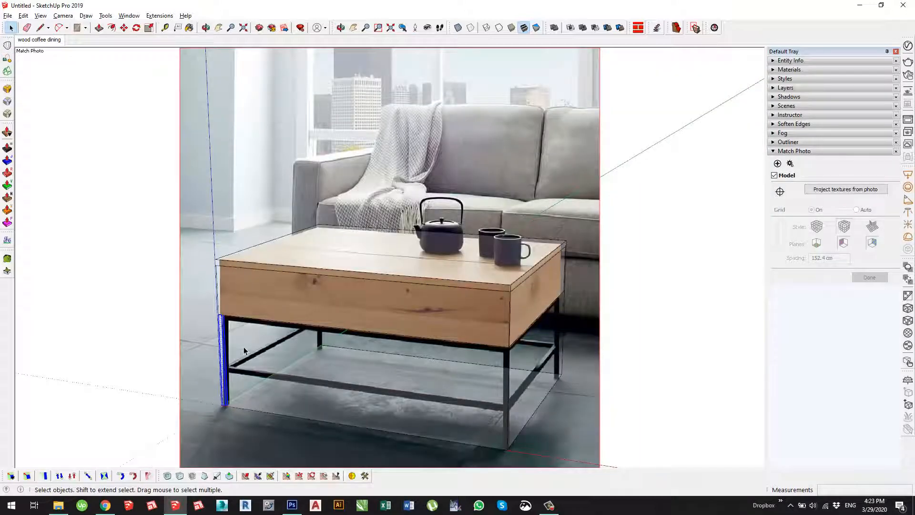
scroll(223, 425, up, 10)
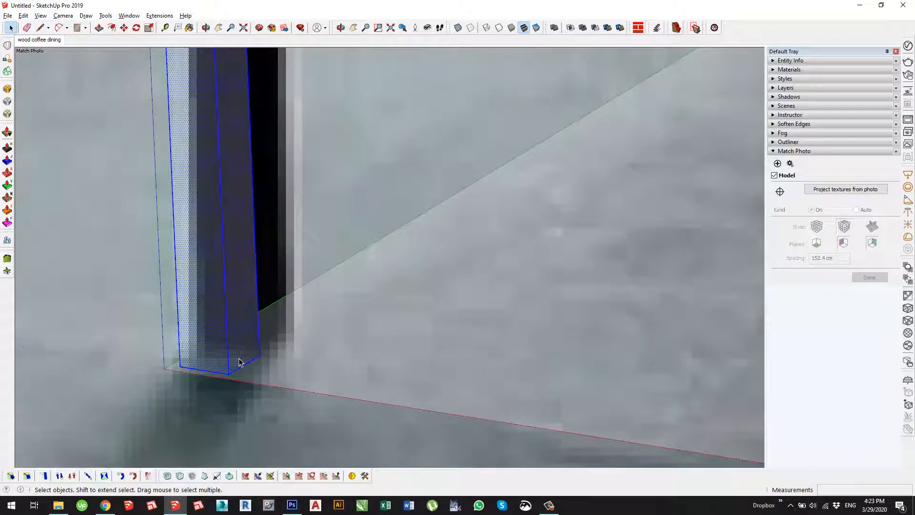
Step: Examine the front-left leg from its base to the body's underside, in the model and against the matched photo
scroll(220, 367, down, 1)
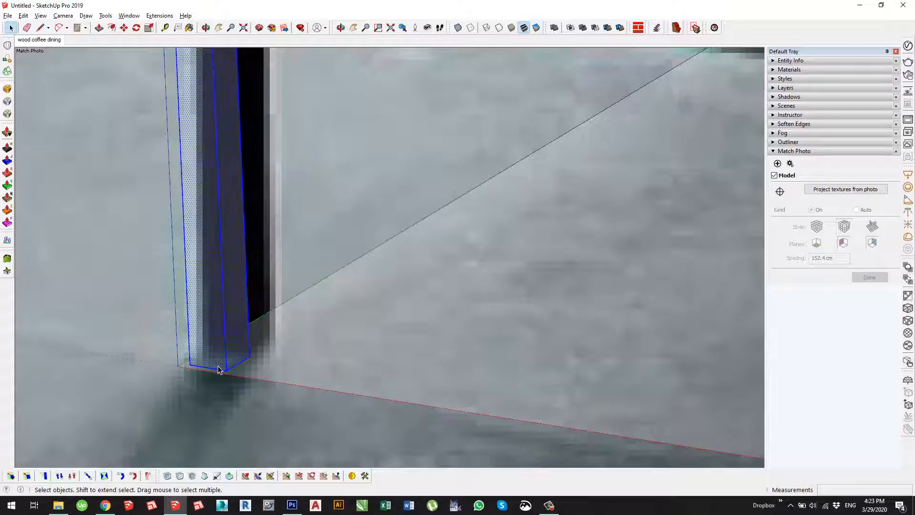
scroll(228, 362, down, 2)
middle_drag(265, 328, 253, 371)
scroll(210, 360, up, 3)
scroll(224, 338, down, 1)
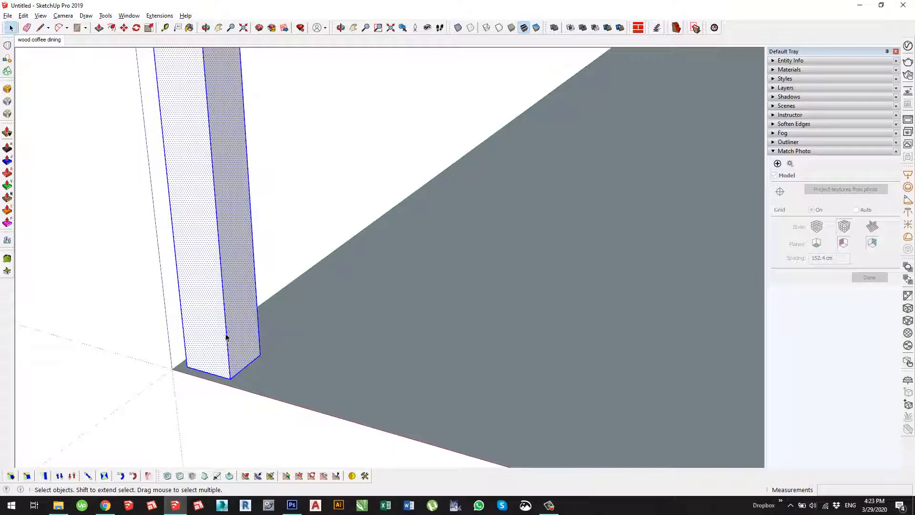
scroll(212, 347, down, 1)
click(38, 40)
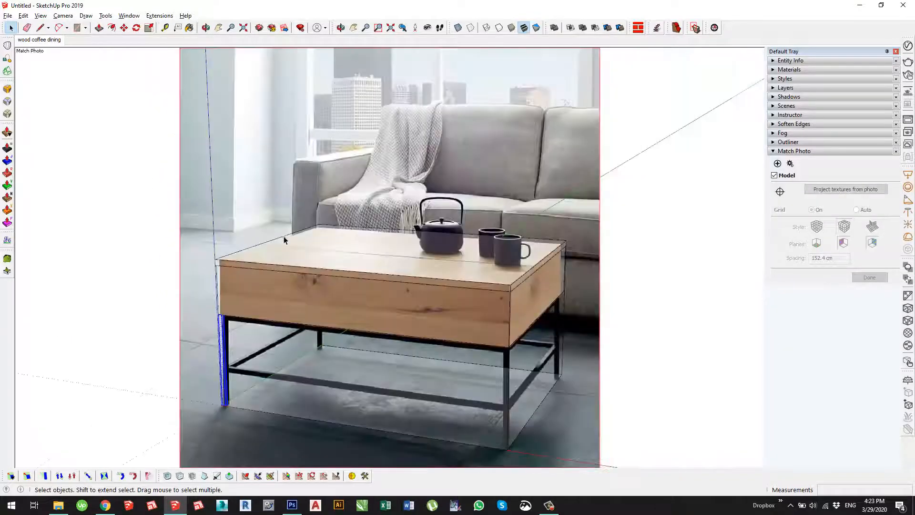
scroll(213, 441, up, 4)
scroll(236, 195, up, 6)
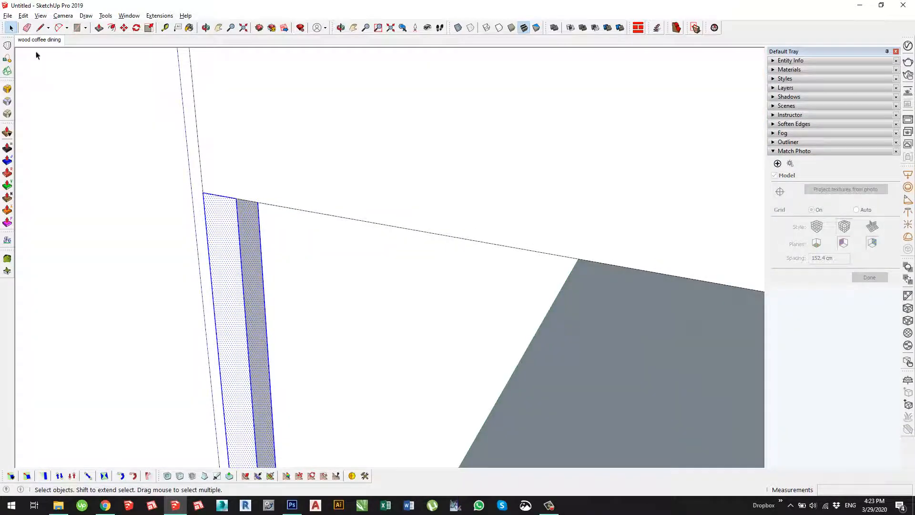
Step: Turn the selected front-left leg into a component named nozica
click(39, 40)
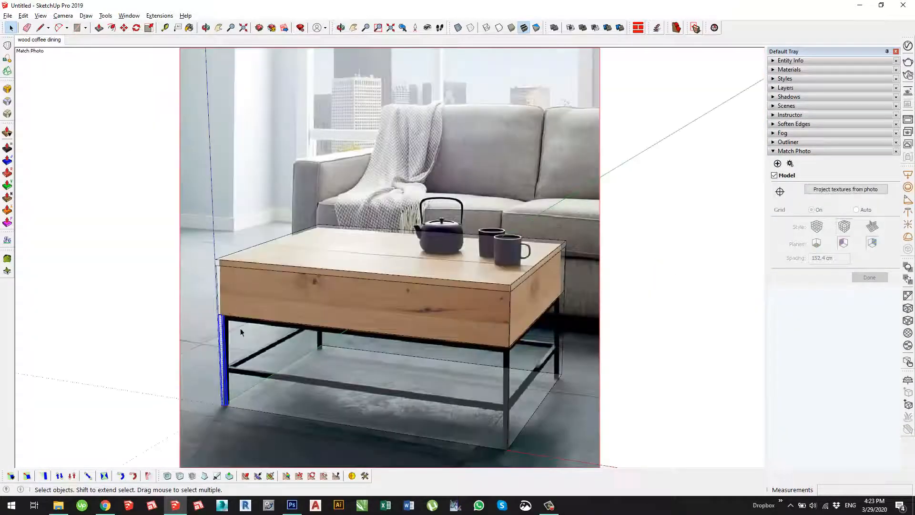
scroll(219, 326, up, 3)
scroll(213, 324, up, 5)
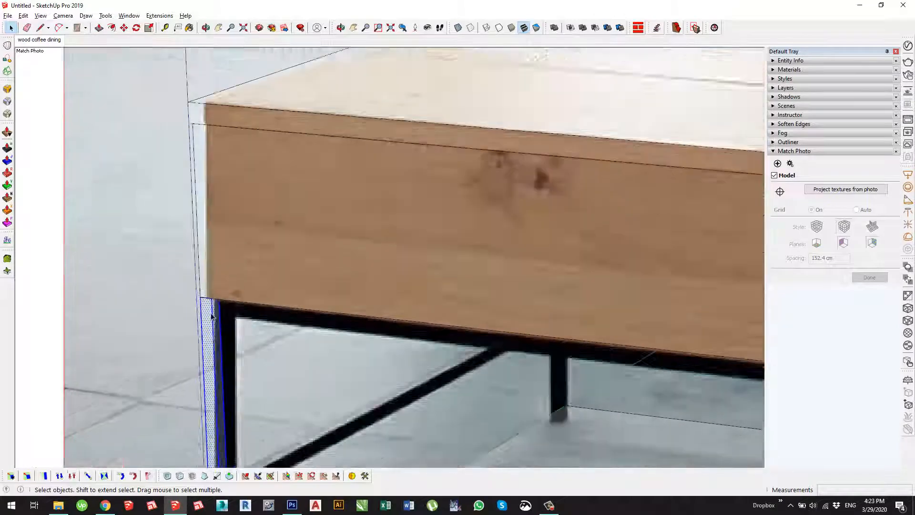
key(g)
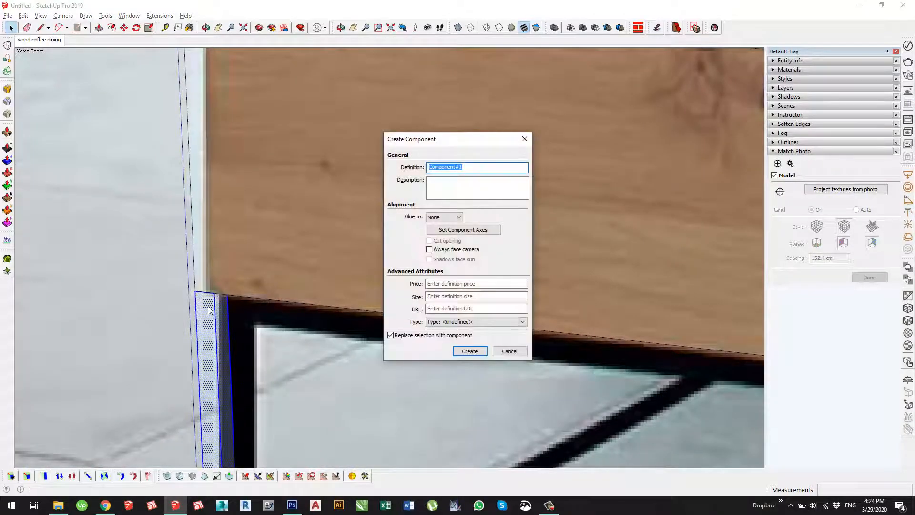
text(nozica)
key(Return)
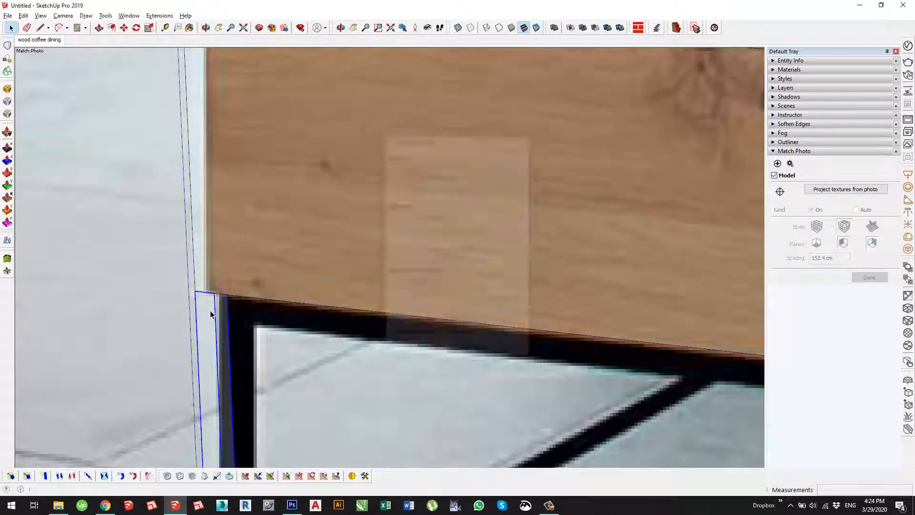
Step: Move the front-left leg 0.5 cm inward along the body's front edge
scroll(259, 281, up, 2)
key(m)
click(259, 282)
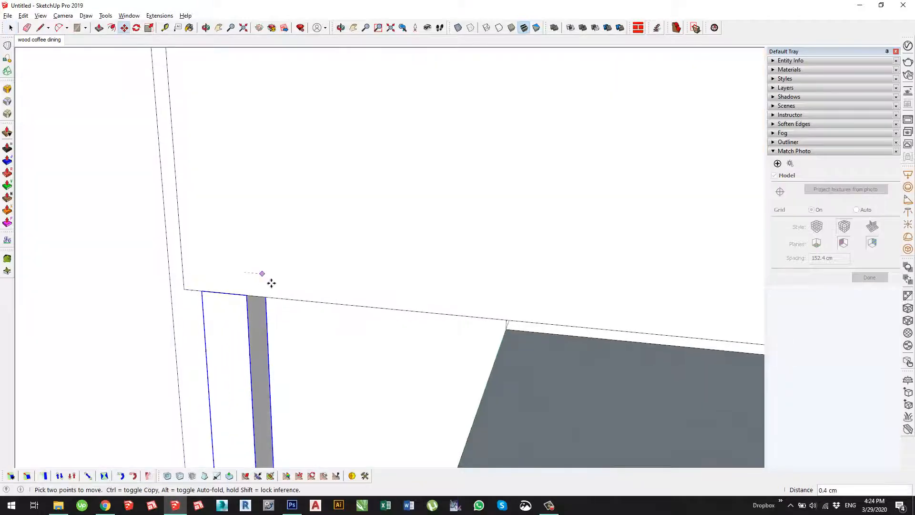
middle_drag(272, 280, 299, 286)
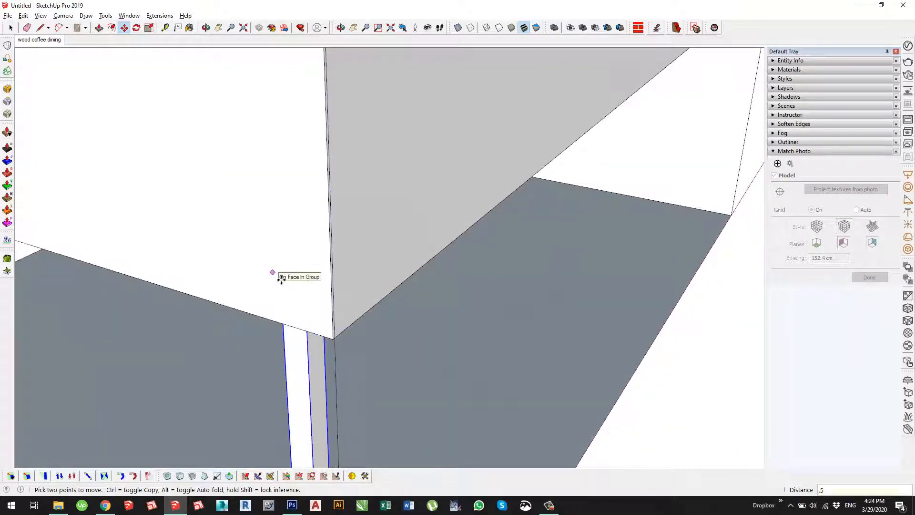
key(Return)
key(space)
Step: Mirror the front-left leg about the tabletop's mid-plane to the front-right corner, keeping the original
scroll(353, 105, down, 5)
middle_drag(372, 114, 407, 200)
key(shift+m)
click(400, 143)
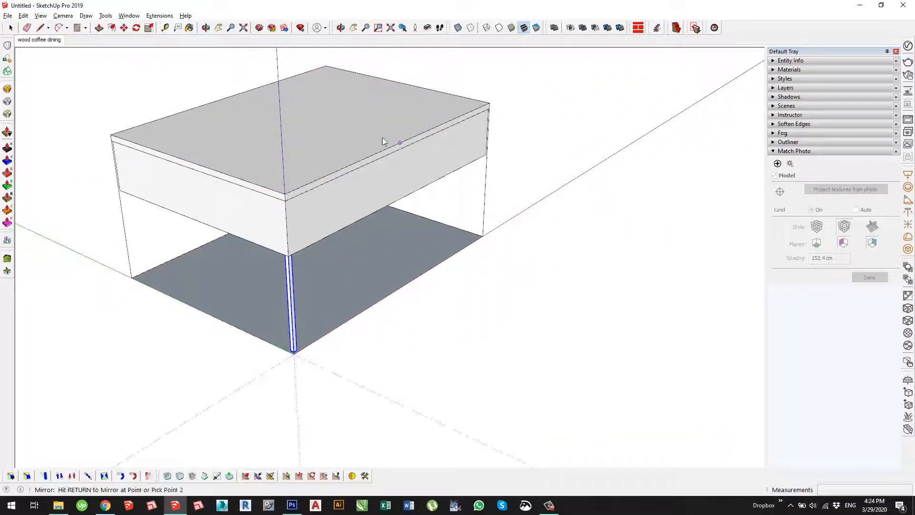
click(353, 131)
click(357, 87)
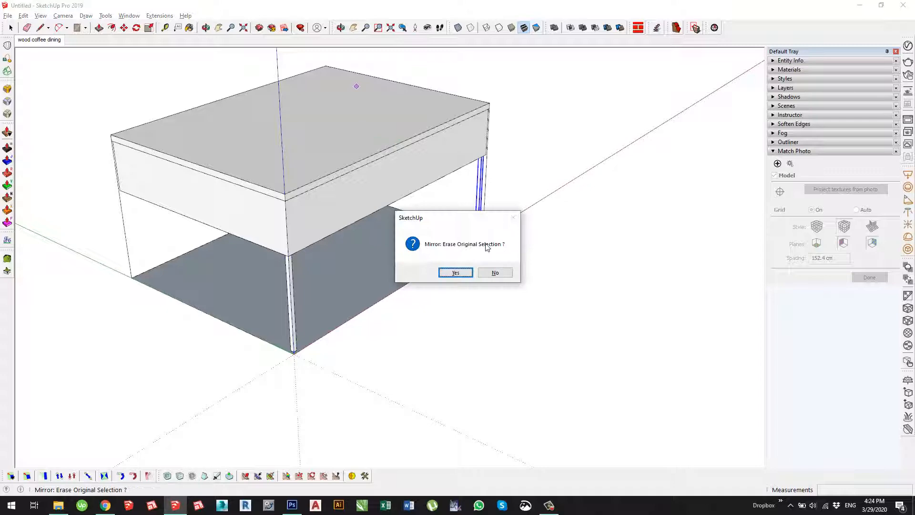
click(494, 273)
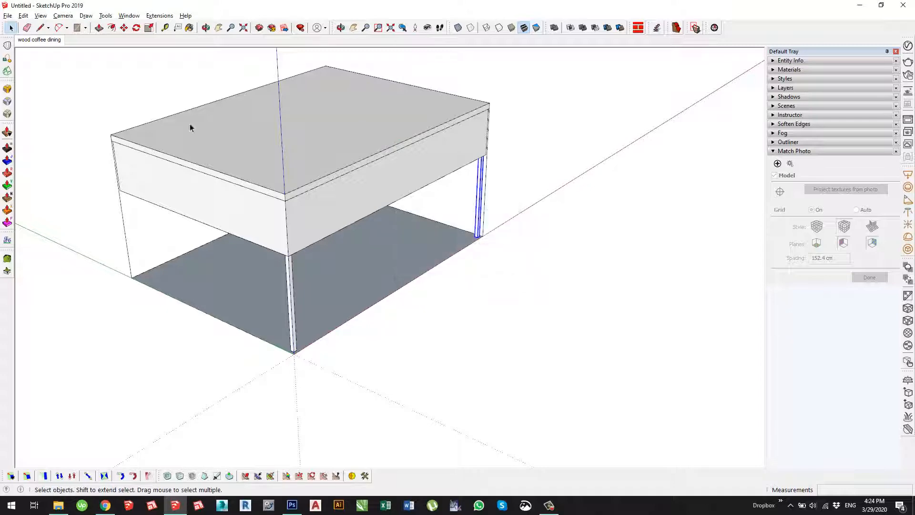
Step: Shift the mirrored front-right leg about 0.4 cm outward to line up with the leg in the matched photo
click(53, 42)
scroll(467, 424, up, 10)
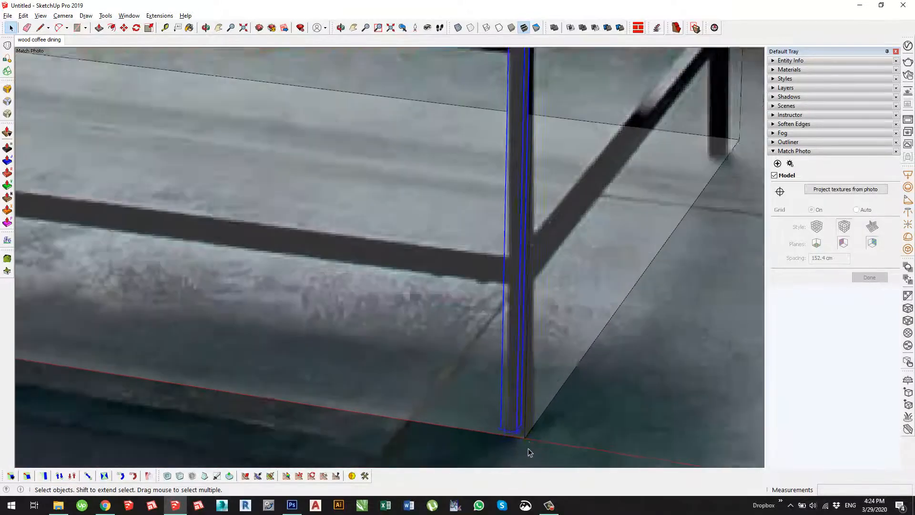
scroll(494, 326, up, 2)
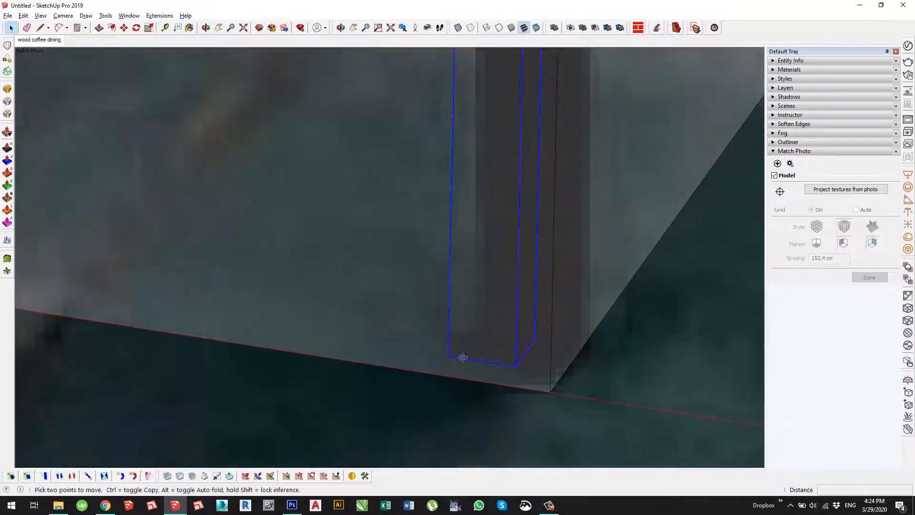
key(m)
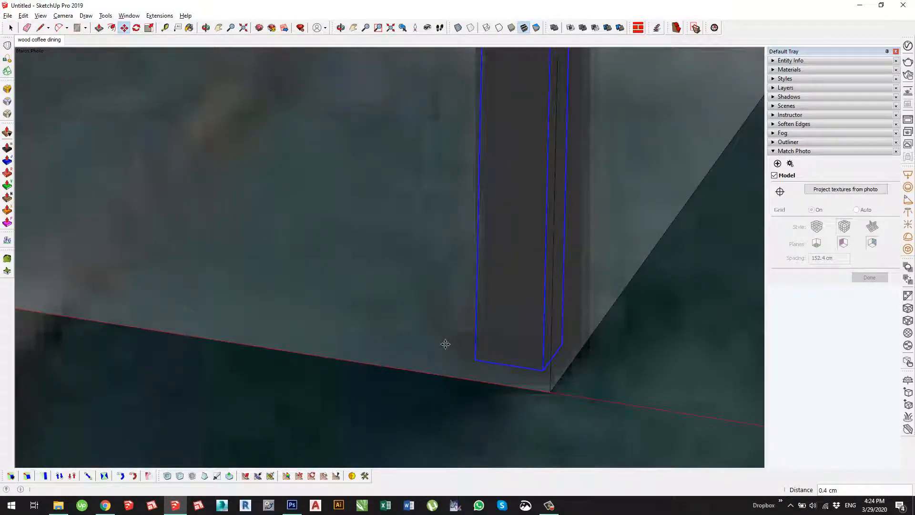
scroll(445, 344, down, 5)
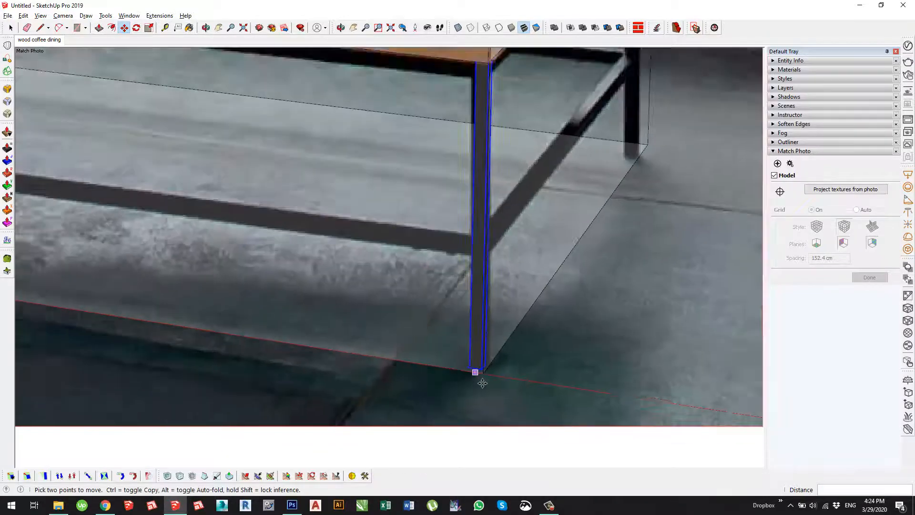
scroll(474, 287, up, 5)
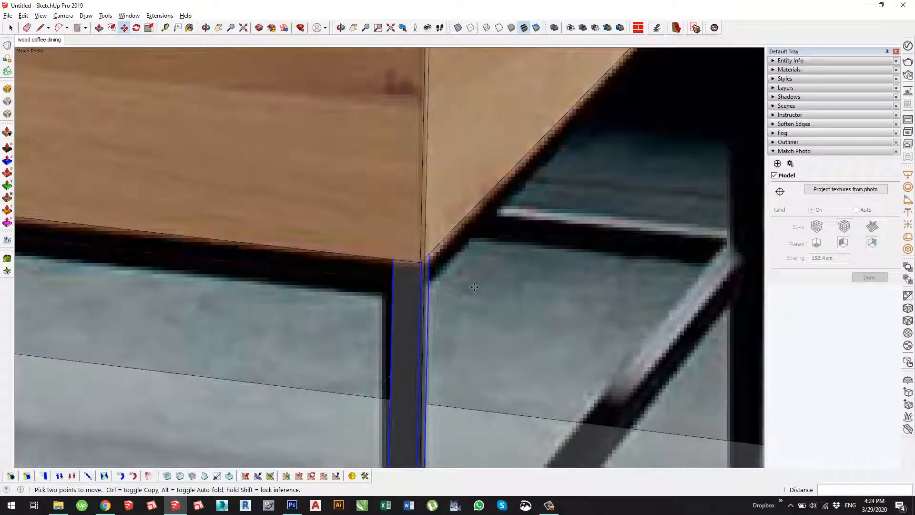
Step: Snap the front-right leg's top outer corner to the body's bottom front corner and compare it with the matched photo
scroll(474, 287, down, 4)
scroll(454, 268, up, 9)
middle_drag(431, 301, 405, 249)
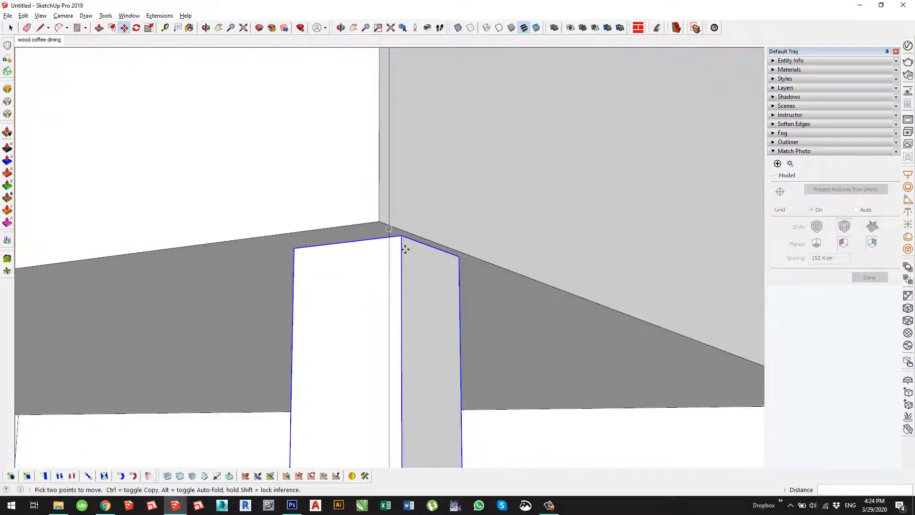
click(405, 242)
click(385, 226)
scroll(308, 138, down, 1)
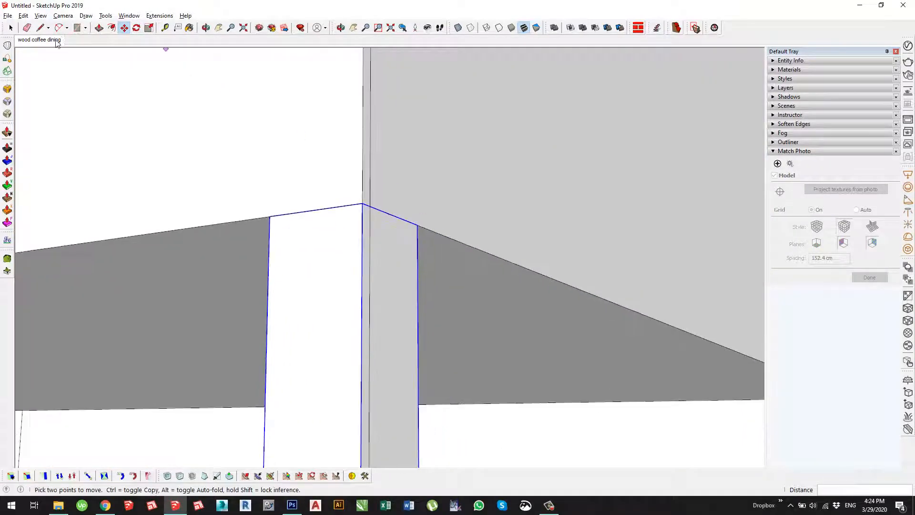
click(47, 41)
scroll(457, 288, up, 8)
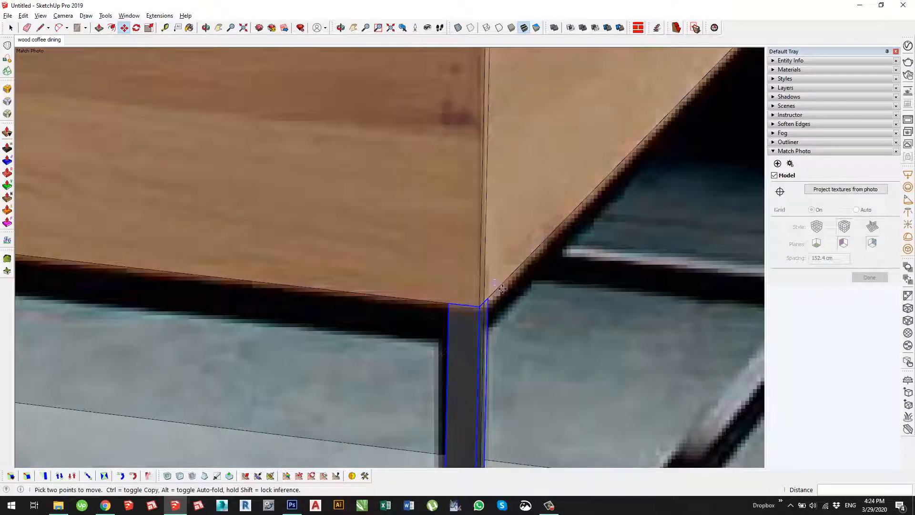
scroll(502, 288, down, 8)
Step: Move the front-left leg so its top outer corner meets the body's bottom front-left corner
key(space)
scroll(254, 218, up, 8)
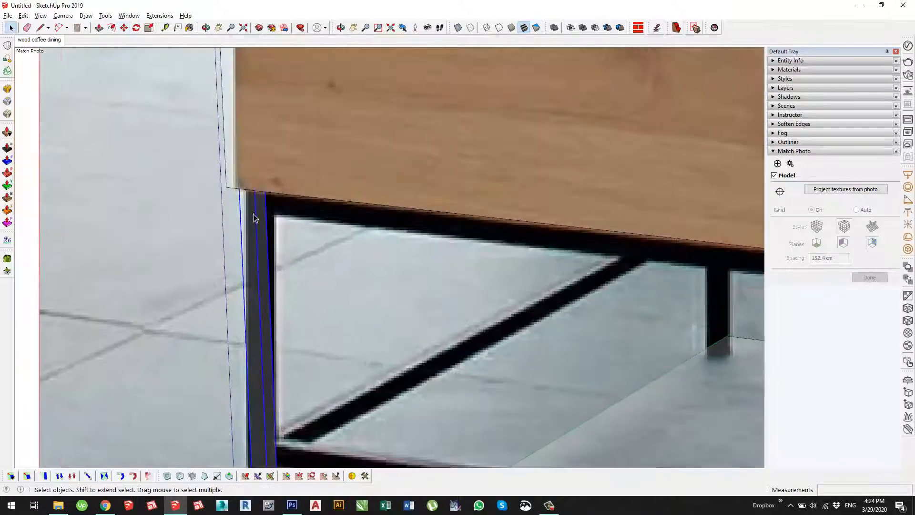
middle_drag(253, 219, 358, 233)
scroll(431, 260, up, 5)
scroll(357, 93, down, 6)
scroll(345, 170, up, 6)
key(m)
click(329, 164)
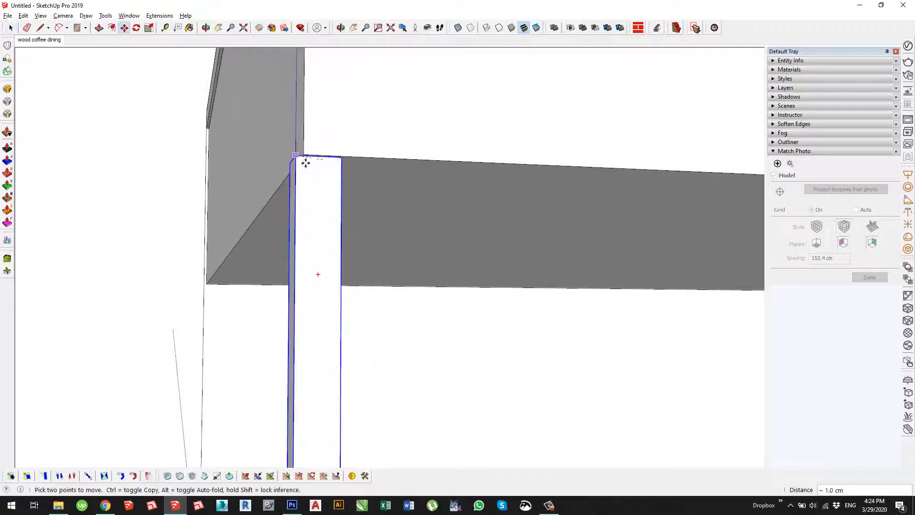
click(312, 163)
scroll(324, 127, down, 3)
middle_drag(326, 130, 141, 251)
scroll(141, 251, down, 1)
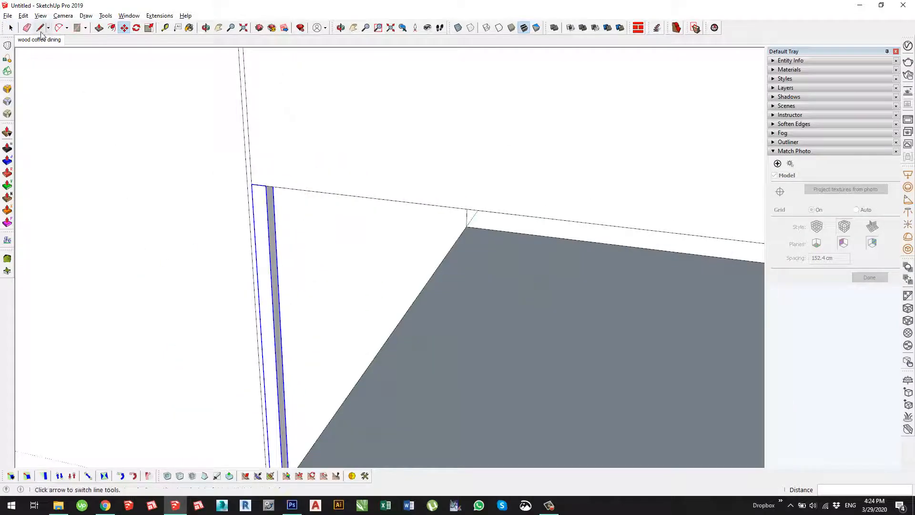
click(42, 41)
Step: Select both front legs and copy them 58.6 cm back to the body's rear corners
middle_drag(457, 272, 365, 305)
key(space)
shift+click(366, 304)
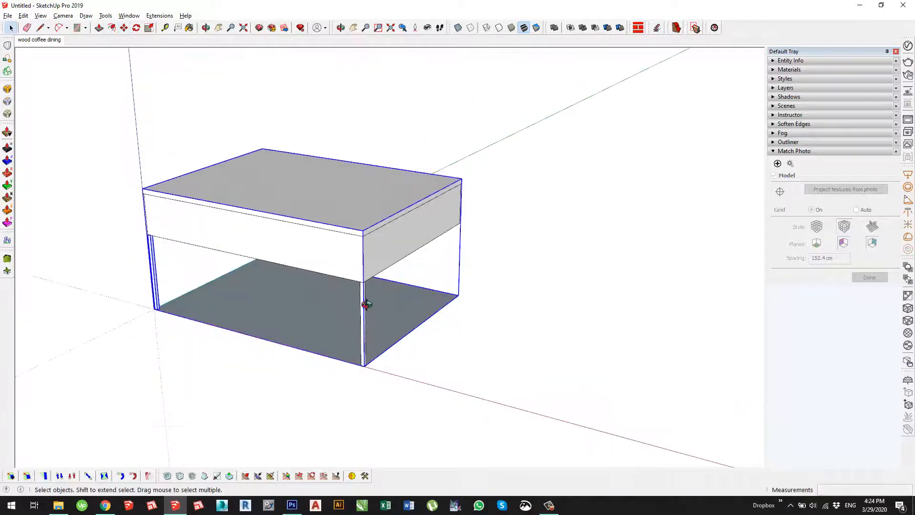
click(366, 304)
scroll(366, 304, up, 4)
scroll(363, 305, down, 2)
drag(78, 195, 200, 391)
middle_drag(362, 276, 333, 273)
scroll(345, 281, up, 4)
key(m)
click(351, 280)
key(ctrl)
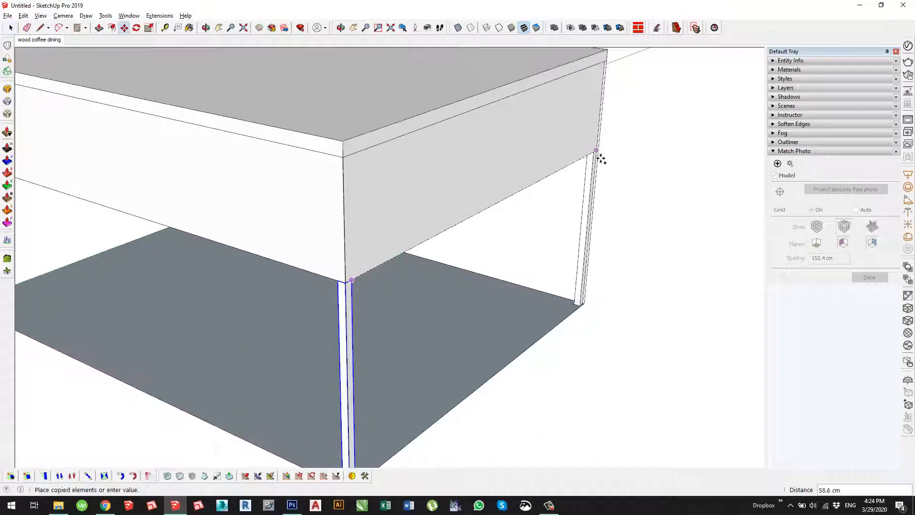
click(596, 150)
Step: Draw a 1 by 1 cm square on the inner face of the front-left leg at its base
scroll(596, 155, down, 5)
click(39, 40)
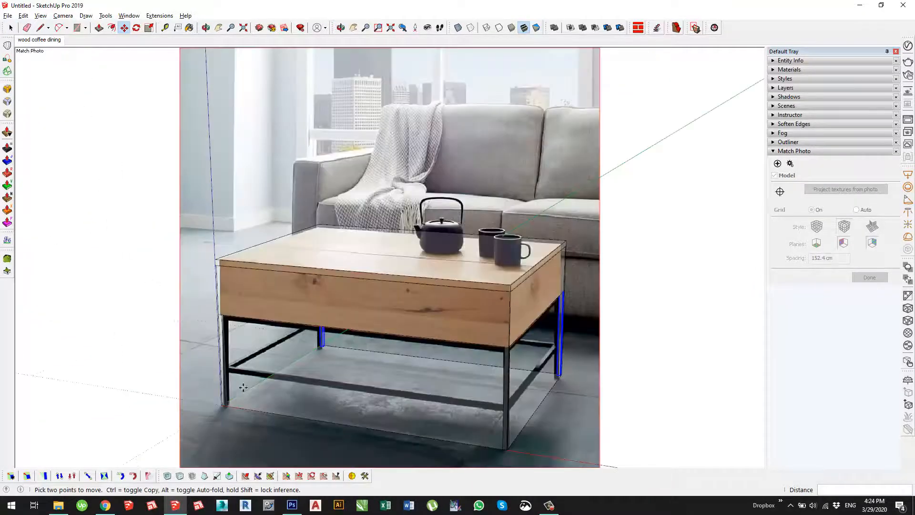
scroll(225, 404, up, 6)
key(r)
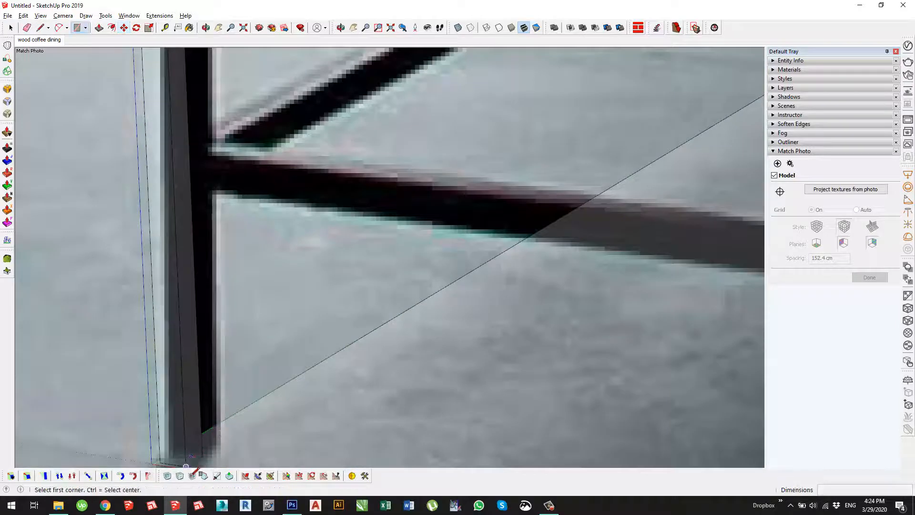
click(186, 466)
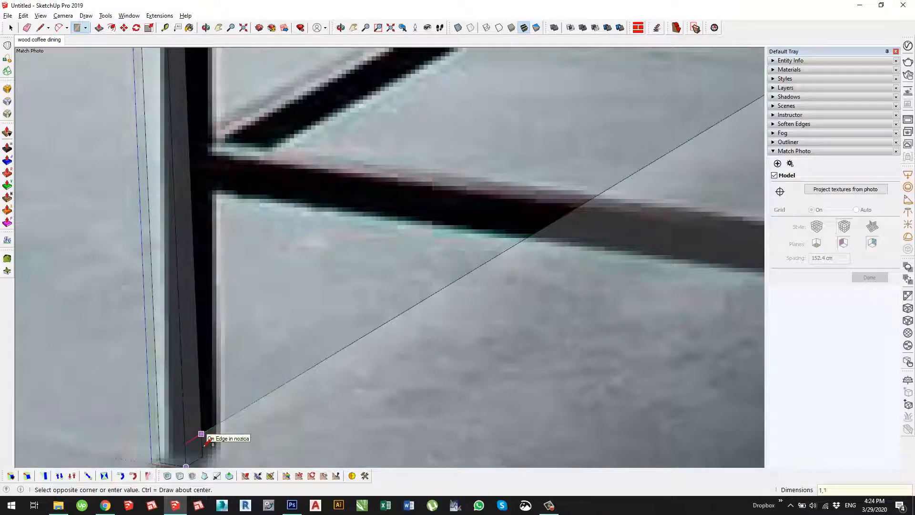
click(204, 440)
Step: Extrude the square from the front-left leg across to the front-right leg as a front rail
key(p)
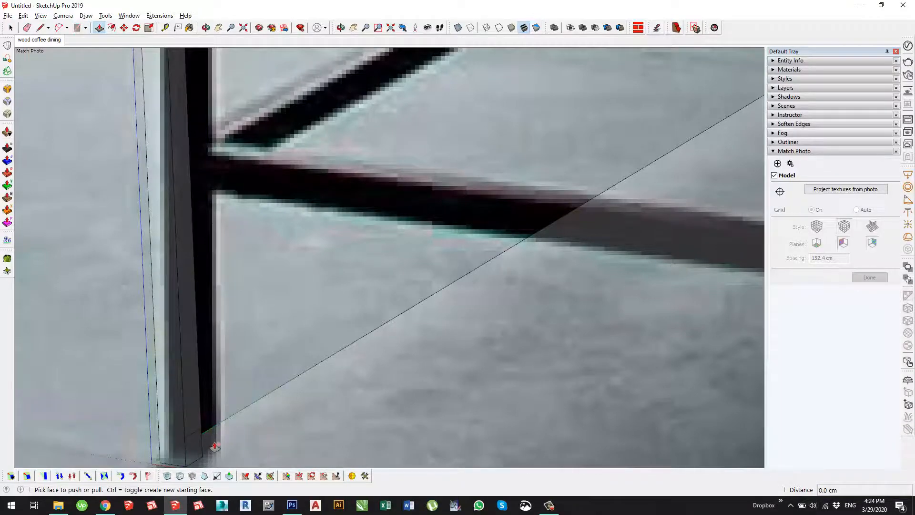
scroll(192, 451, down, 4)
scroll(286, 436, up, 4)
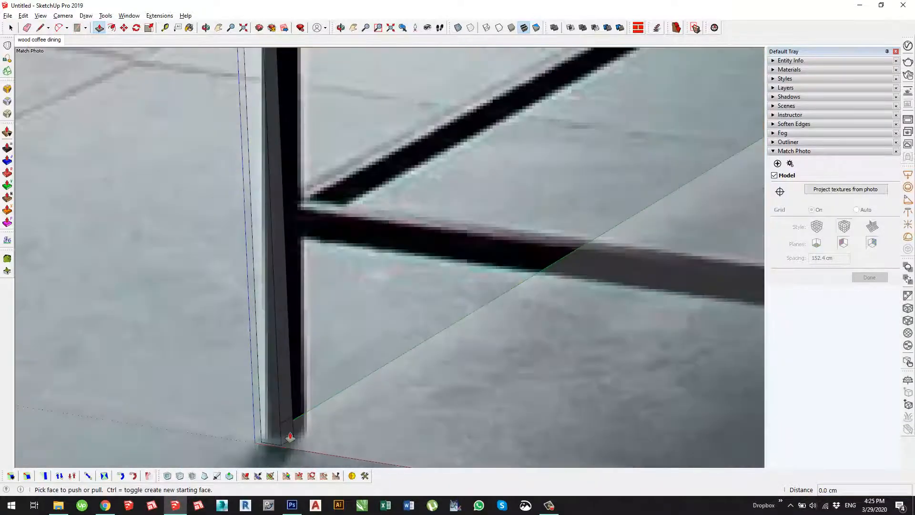
click(293, 435)
scroll(372, 439, down, 4)
shift+middle_drag(471, 400, 162, 91)
scroll(172, 100, down, 2)
scroll(376, 114, up, 2)
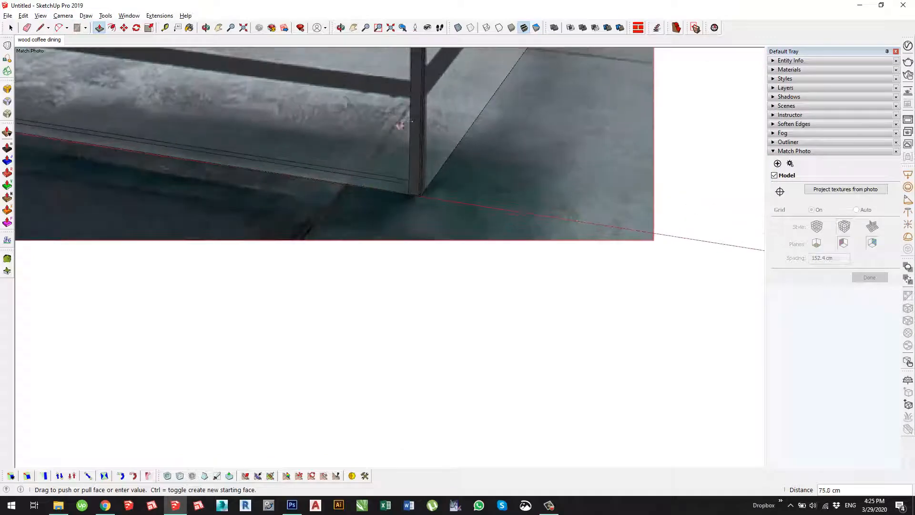
click(415, 130)
Step: Select the whole front rail and move it up 9.7 cm to the lower rail's height in the matched photo
scroll(425, 194, up, 3)
key(space)
double_click(402, 265)
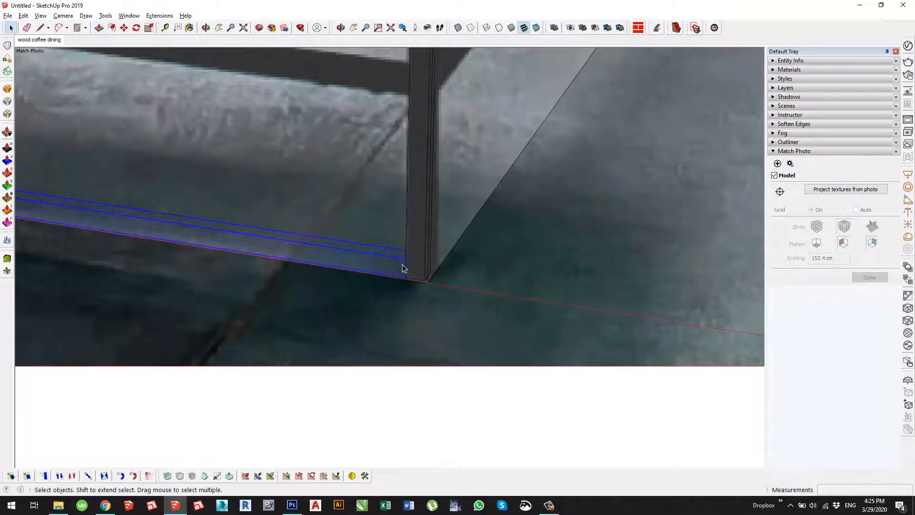
key(m)
click(405, 277)
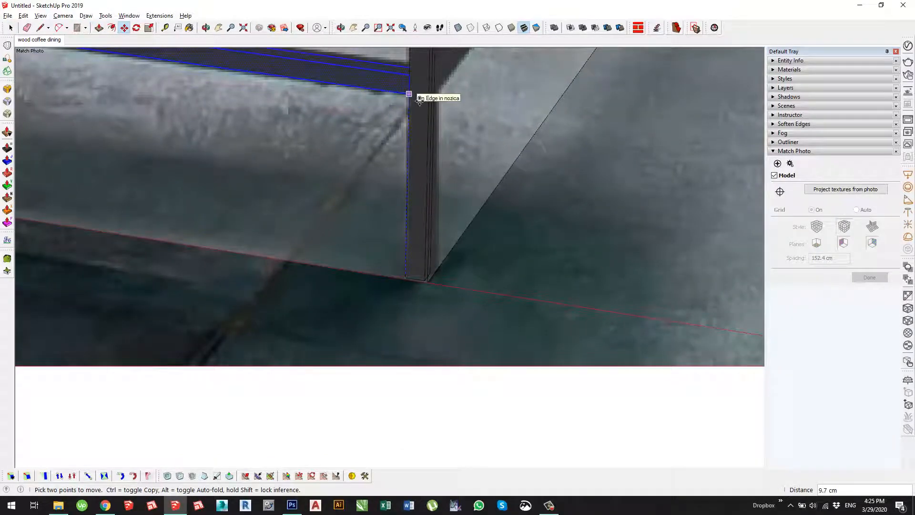
click(419, 99)
scroll(419, 98, down, 6)
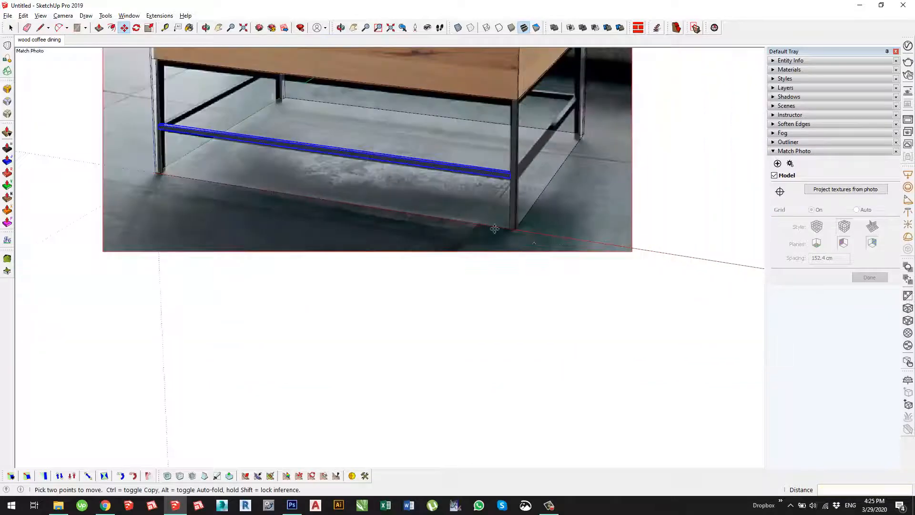
Step: Turn the front rail into a component named precka, with its axes origin at the left end's upper front corner and red pointing down
key(space)
scroll(318, 184, up, 5)
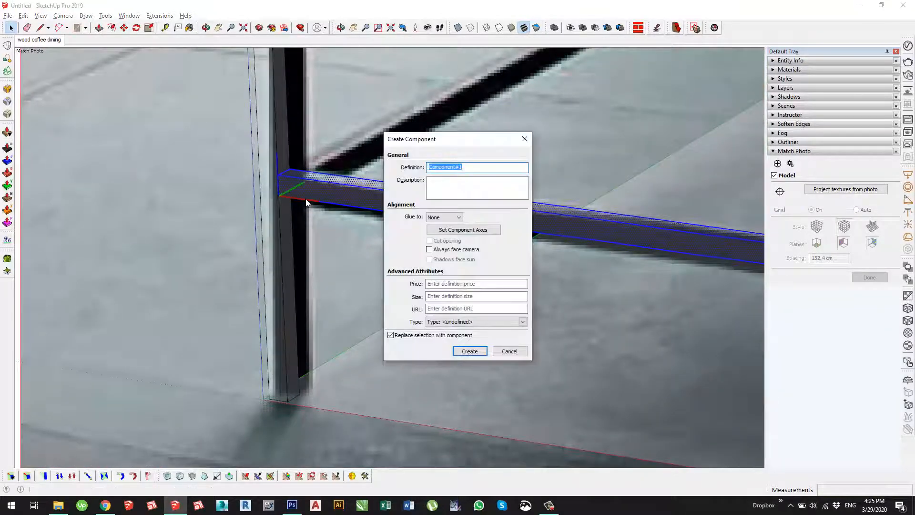
text(gprecka)
click(462, 230)
scroll(281, 174, up, 3)
click(279, 171)
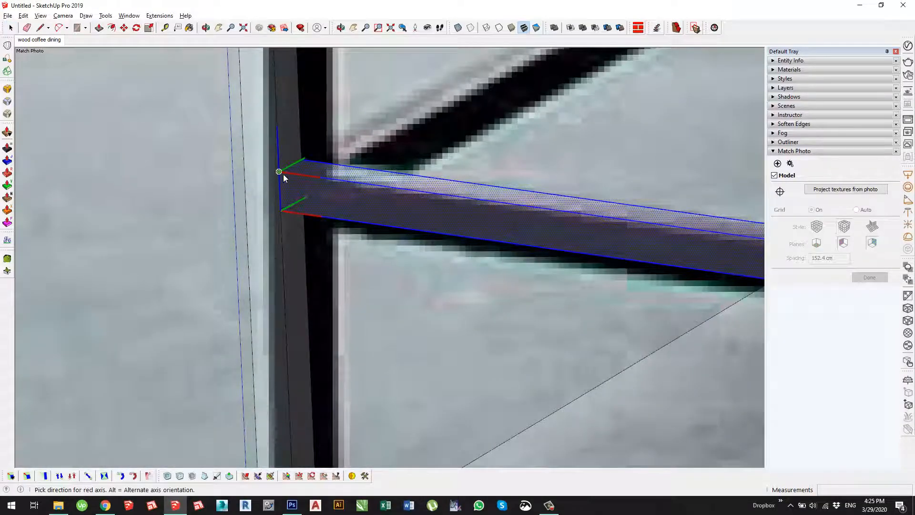
click(281, 209)
click(303, 159)
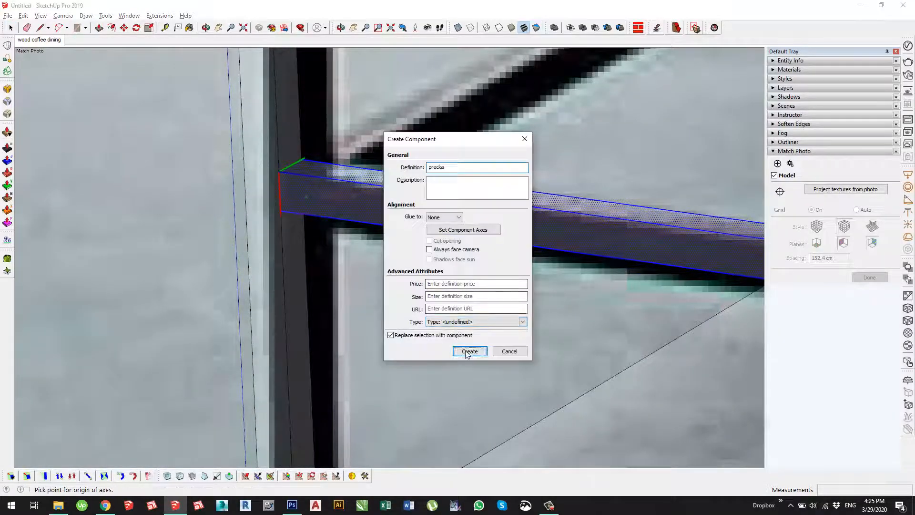
click(467, 353)
Step: Copy the front rail component 58.6 cm back so it runs between the two rear legs
scroll(155, 153, down, 5)
middle_drag(443, 235, 399, 255)
scroll(381, 236, down, 2)
key(m)
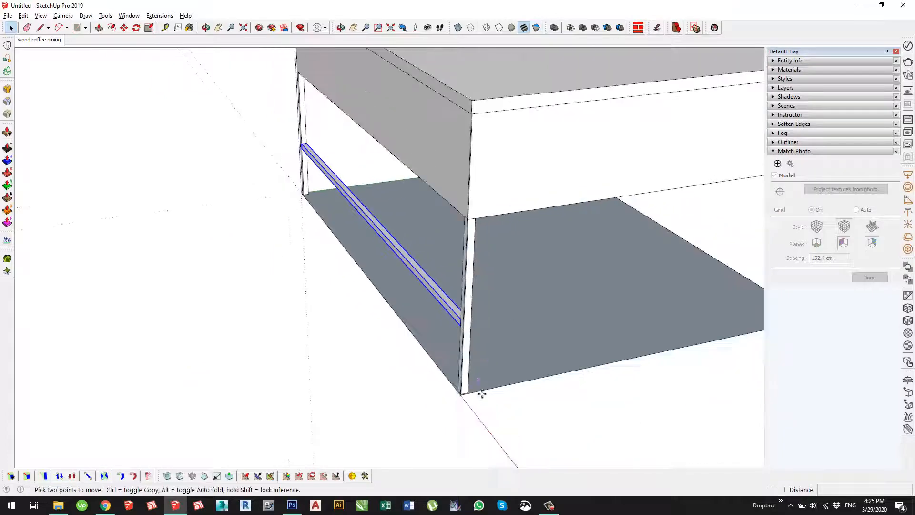
click(469, 352)
shift+middle_drag(715, 300, 526, 297)
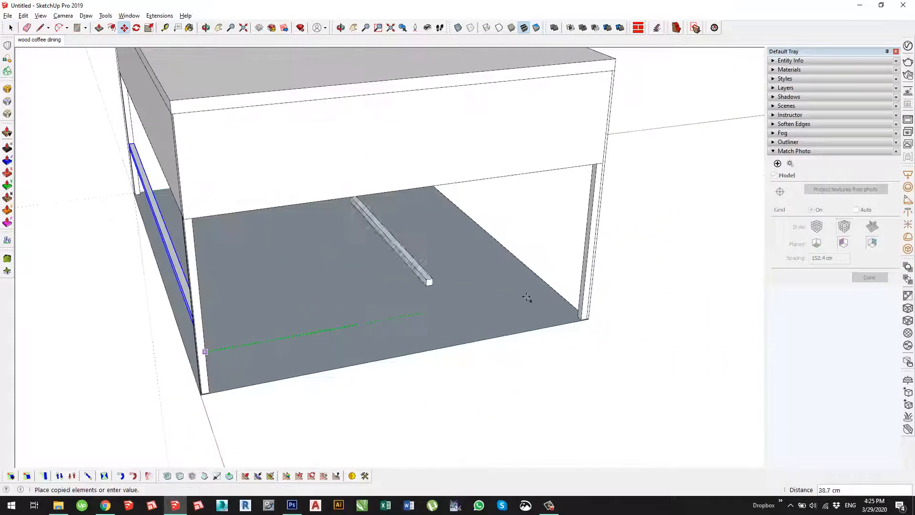
scroll(627, 274, up, 2)
scroll(584, 265, up, 3)
click(591, 268)
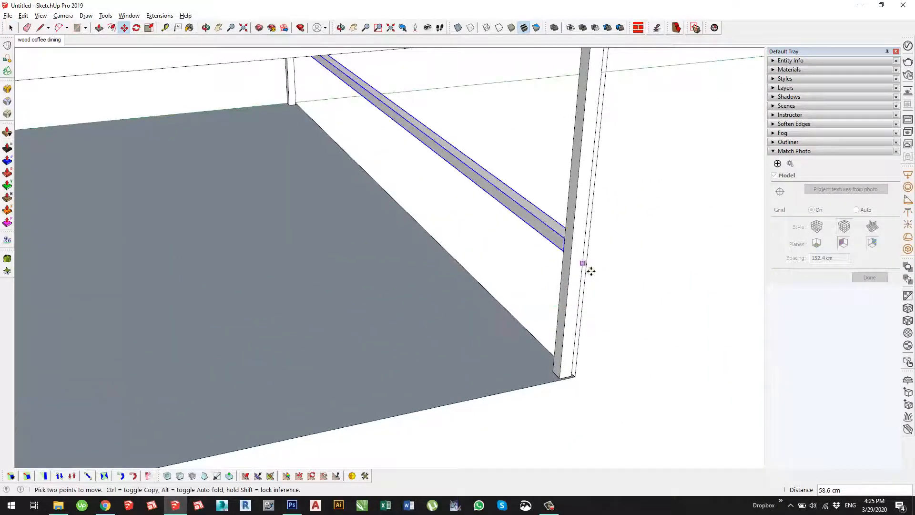
Step: Draw a 1 by 1 cm square on the front face of the rear-right leg, level with the rear rail
middle_drag(591, 268, 521, 221)
scroll(564, 229, down, 3)
key(r)
scroll(582, 205, up, 5)
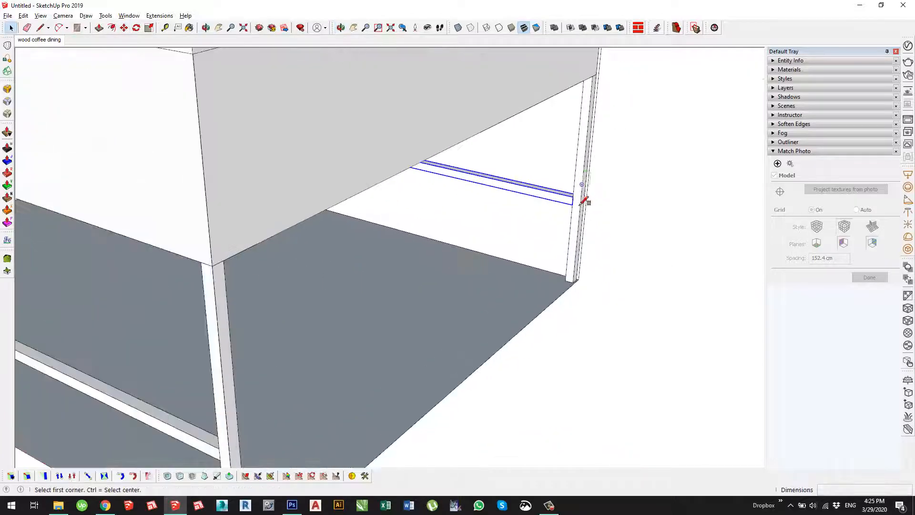
click(571, 197)
scroll(580, 229, up, 1)
scroll(582, 230, up, 1)
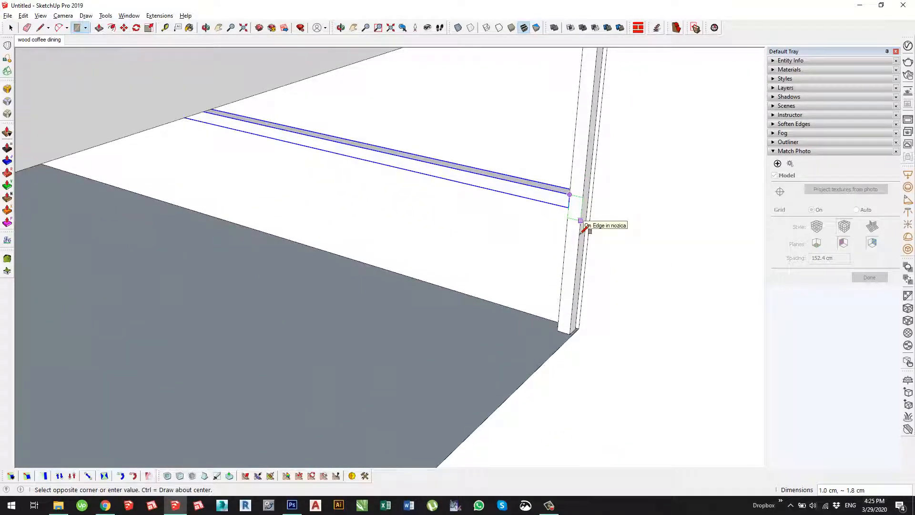
click(581, 230)
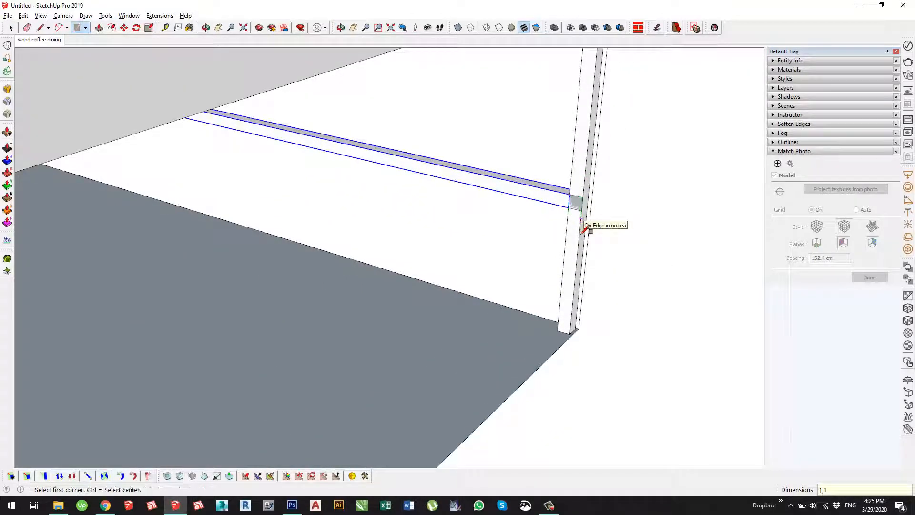
Step: Extrude the square from the rear-right leg forward to the front-right leg as a side rail
key(p)
click(579, 205)
scroll(532, 187, down, 3)
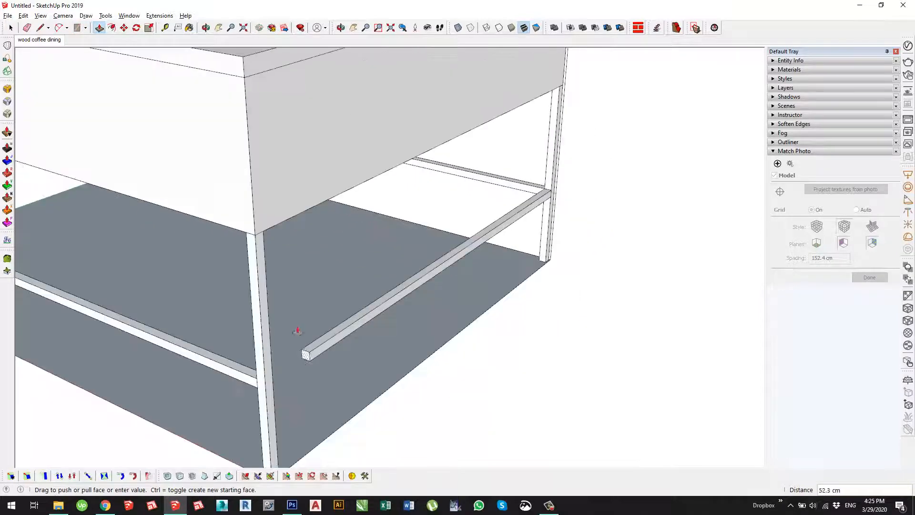
click(278, 323)
Step: Select the whole right side rail and make it a component
scroll(281, 321, down, 5)
key(space)
click(332, 312)
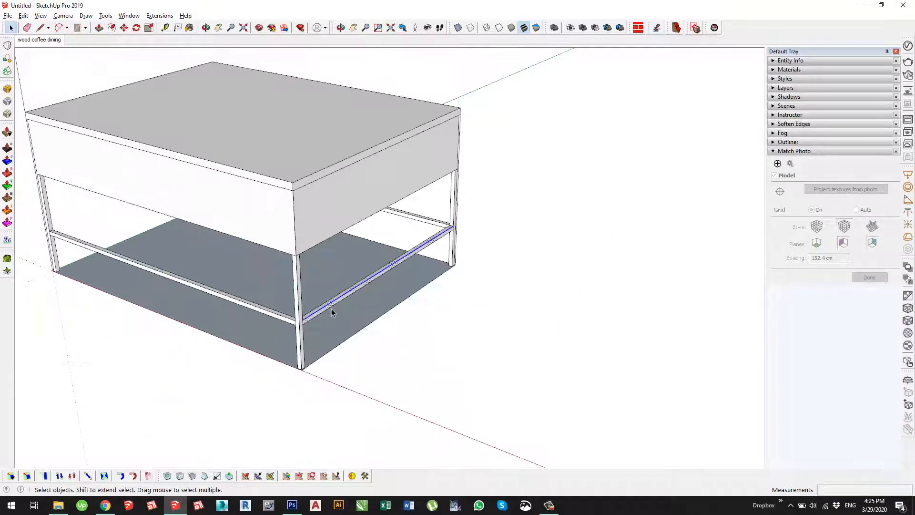
triple_click(332, 312)
key(g)
key(Return)
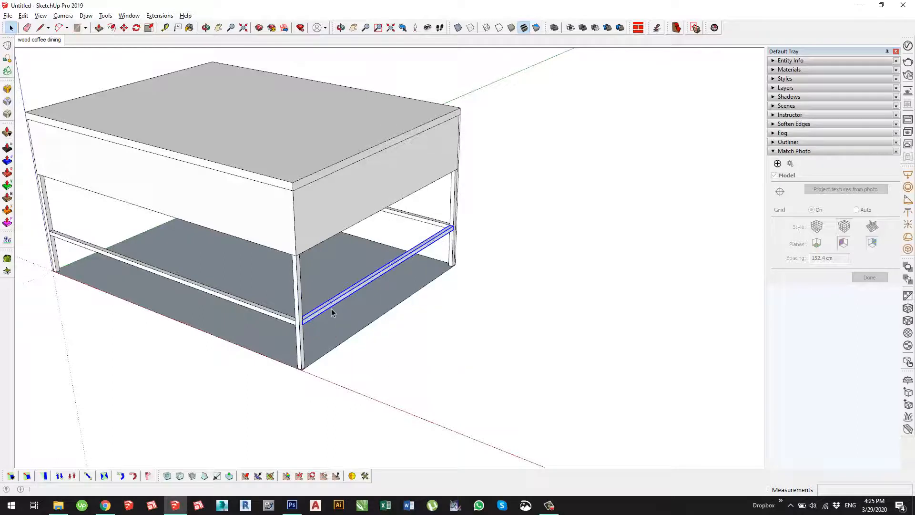
Step: Mirror a copy of the right side rail across the middle of the table's length to the left legs
key(shift+m)
scroll(333, 319, down, 2)
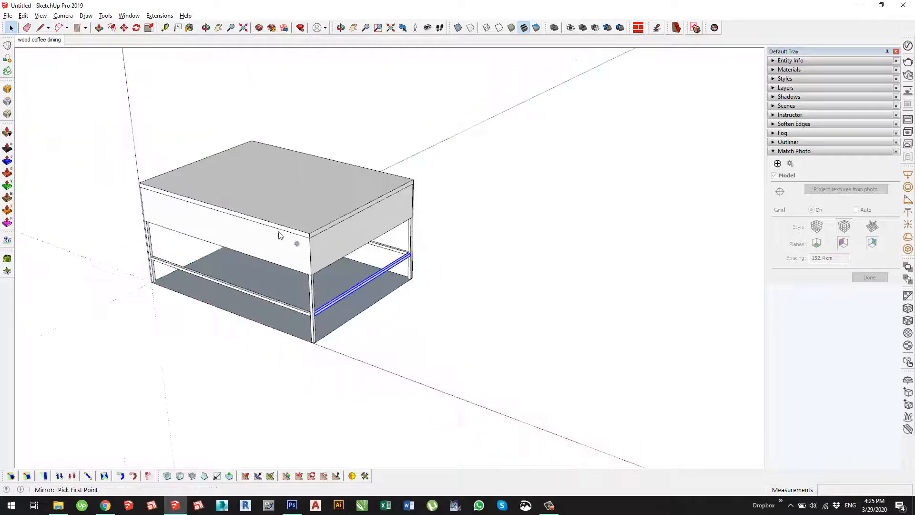
click(224, 209)
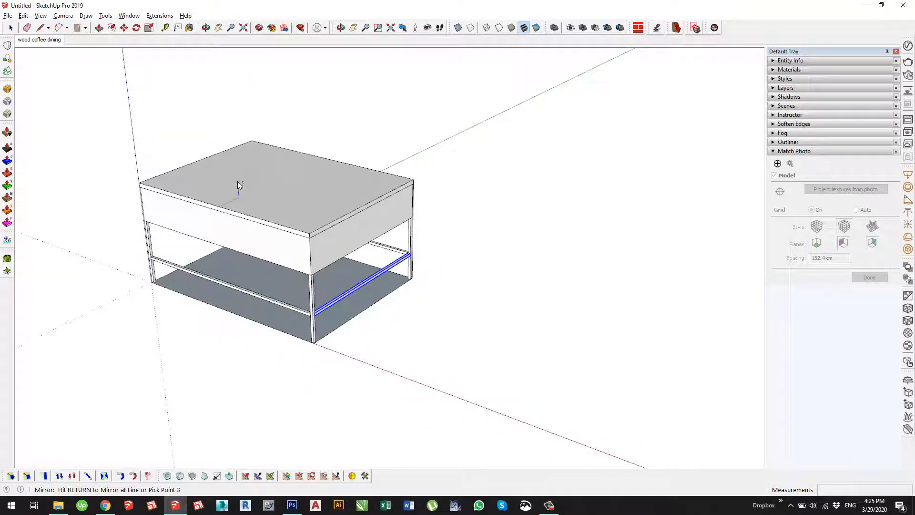
click(237, 181)
click(501, 275)
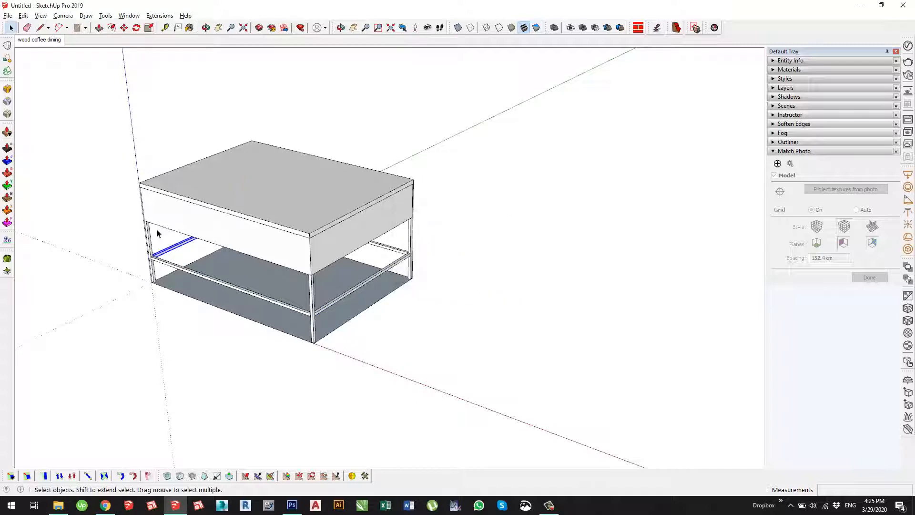
shift+middle_drag(157, 231, 274, 244)
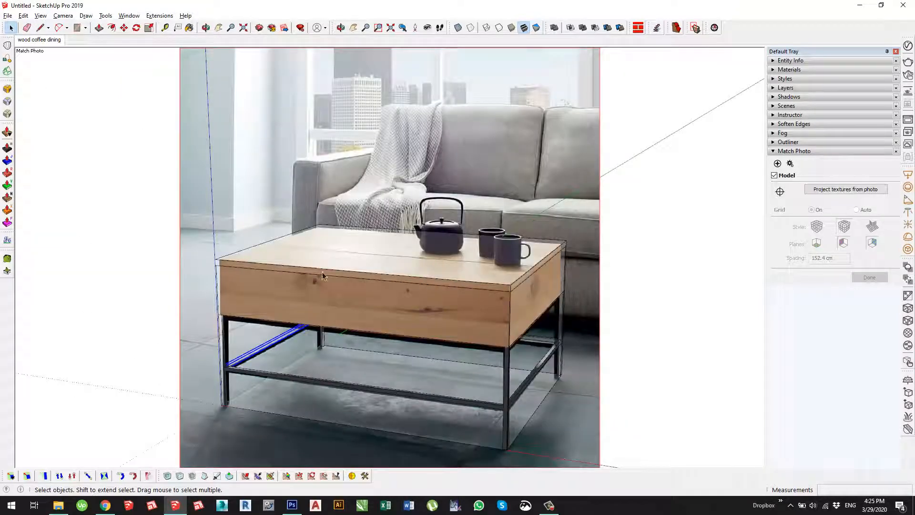
Step: Open the tabletop for editing and copy its front top edge back to the middle of the top face
middle_drag(321, 270, 338, 328)
click(41, 40)
scroll(452, 265, up, 2)
middle_drag(257, 258, 289, 346)
triple_click(255, 348)
key(m)
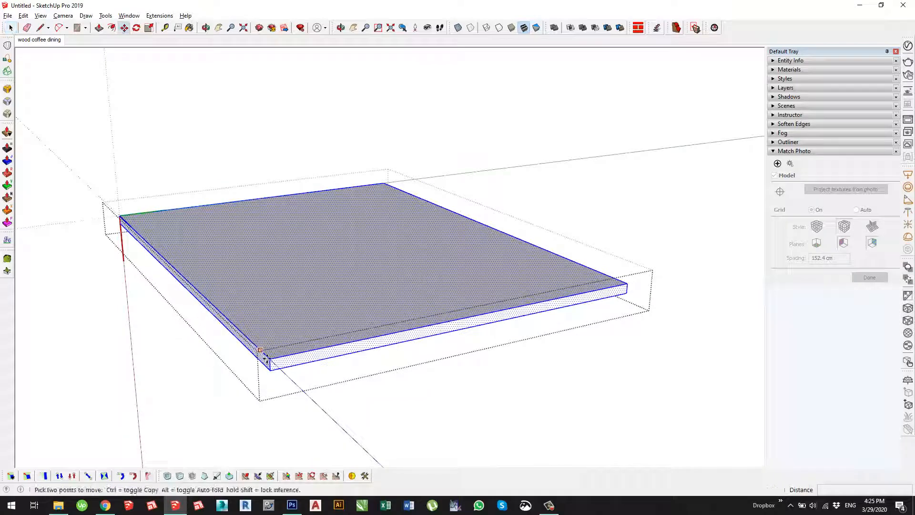
key(space)
click(263, 353)
key(m)
click(269, 358)
key(ctrl)
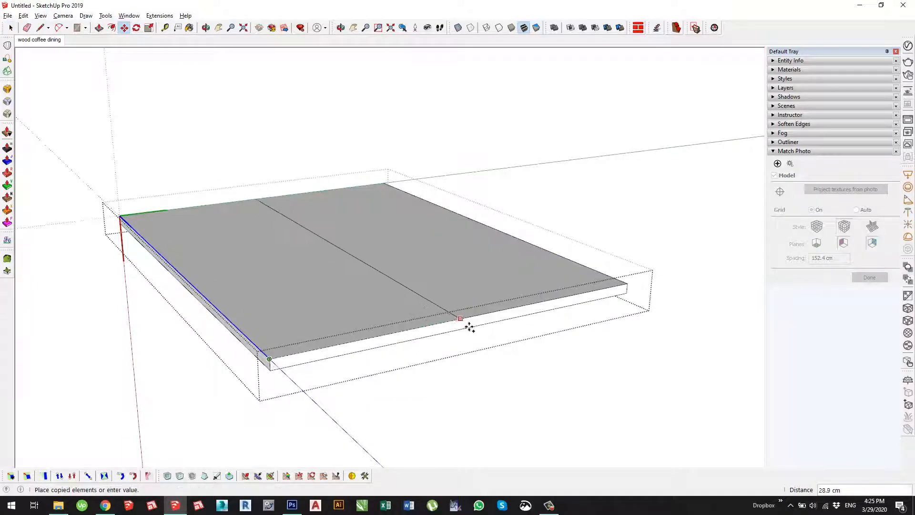
click(475, 323)
Step: Copy the tabletop's centre line 0.2 cm to each side to outline a narrow groove
scroll(477, 320, up, 3)
scroll(480, 320, up, 2)
click(478, 325)
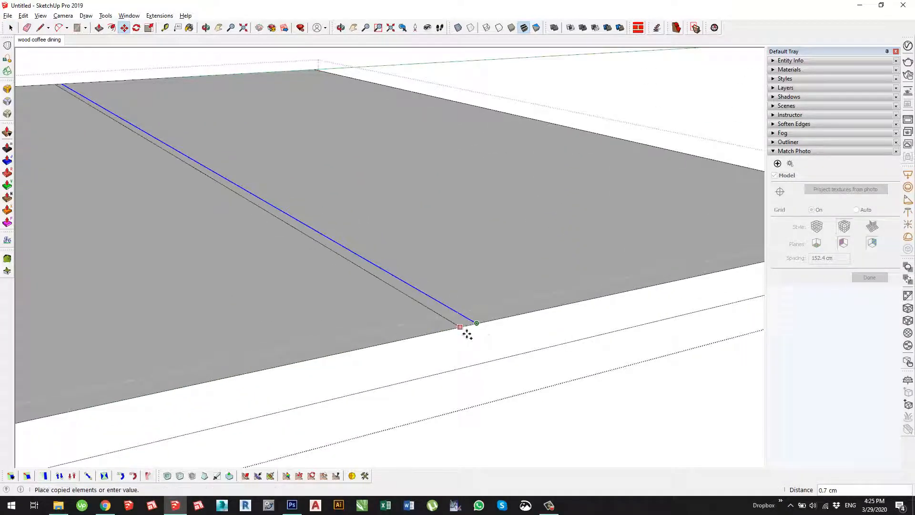
text(.2)
key(Return)
scroll(479, 327, up, 2)
key(space)
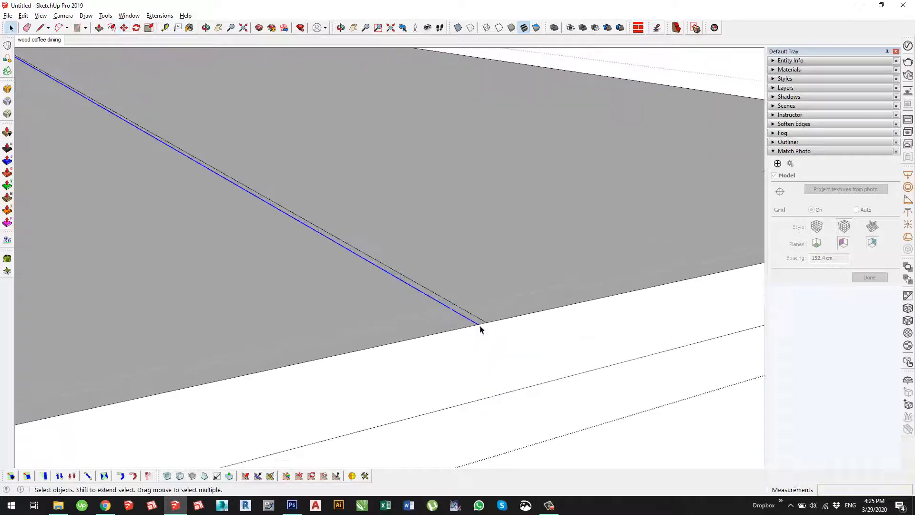
Step: Erase the centre line and push the narrow strip down through the tabletop's thickness to cut the groove
key(e)
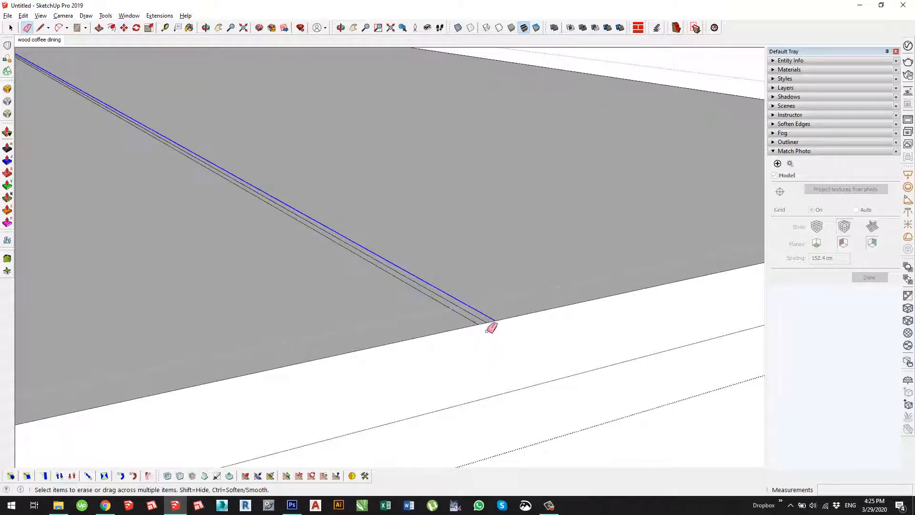
key(p)
drag(488, 321, 489, 398)
click(485, 401)
scroll(513, 344, down, 3)
Step: Erase the leftover edge across the far end of the tabletop groove
middle_drag(512, 344, 305, 214)
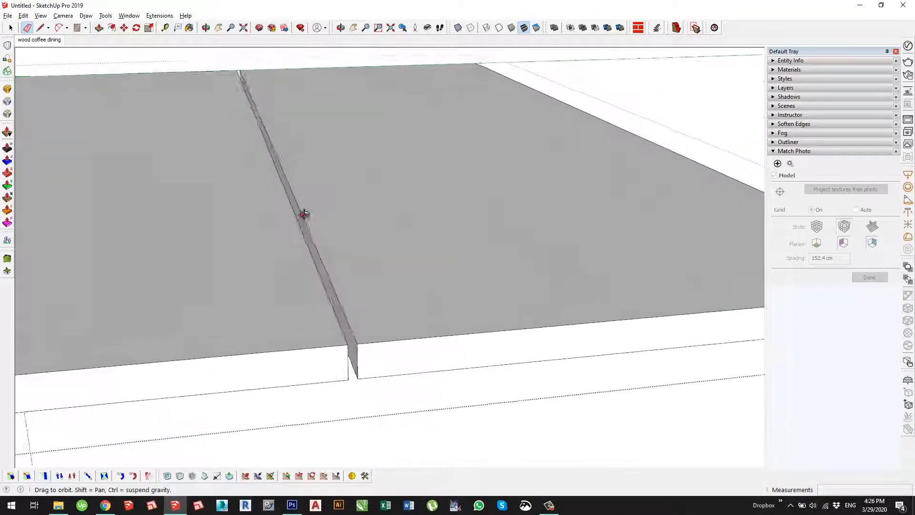
scroll(254, 60, up, 5)
middle_drag(268, 87, 251, 93)
scroll(233, 103, up, 6)
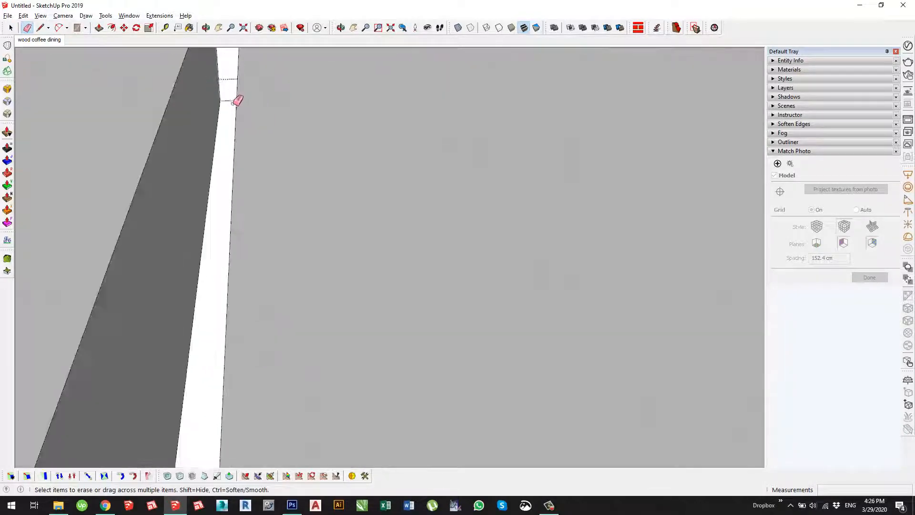
drag(232, 101, 232, 120)
scroll(296, 136, down, 2)
scroll(301, 133, down, 2)
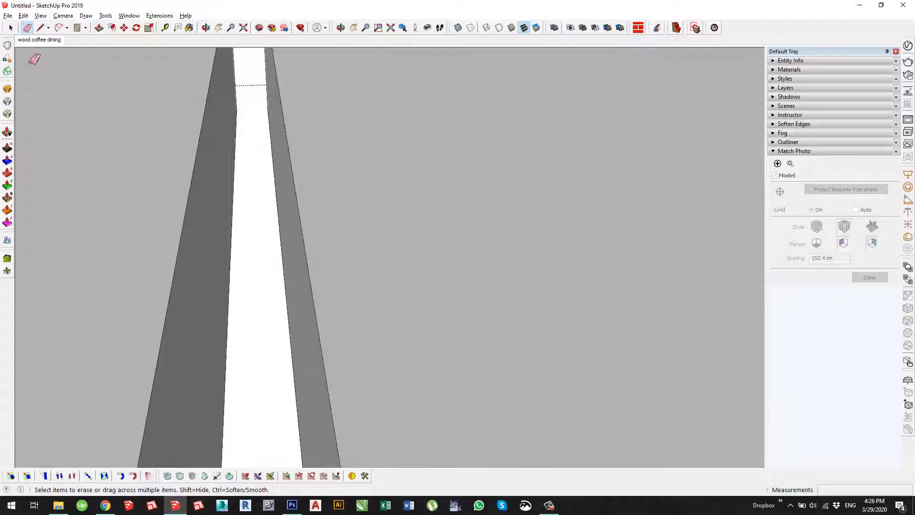
Step: Leave the tabletop, open the wooden body for editing and select all of its geometry
click(36, 40)
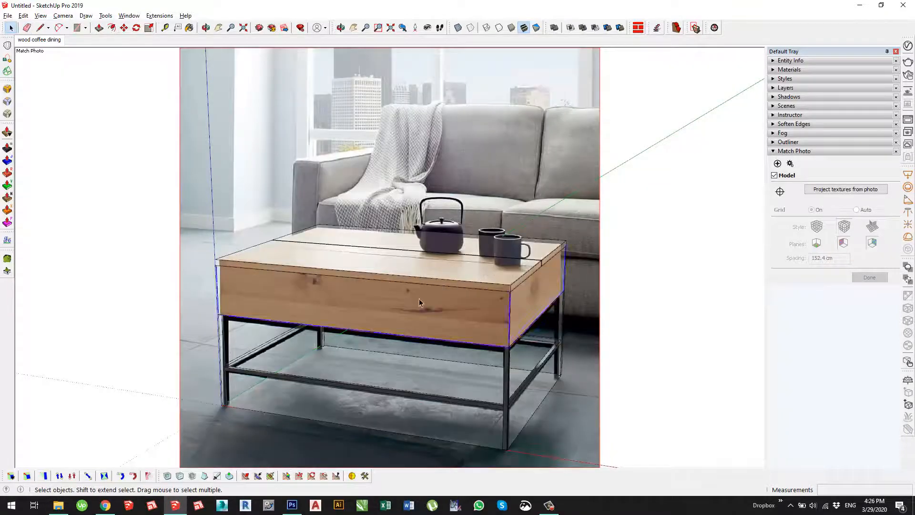
scroll(355, 225, down, 2)
middle_drag(355, 225, 535, 286)
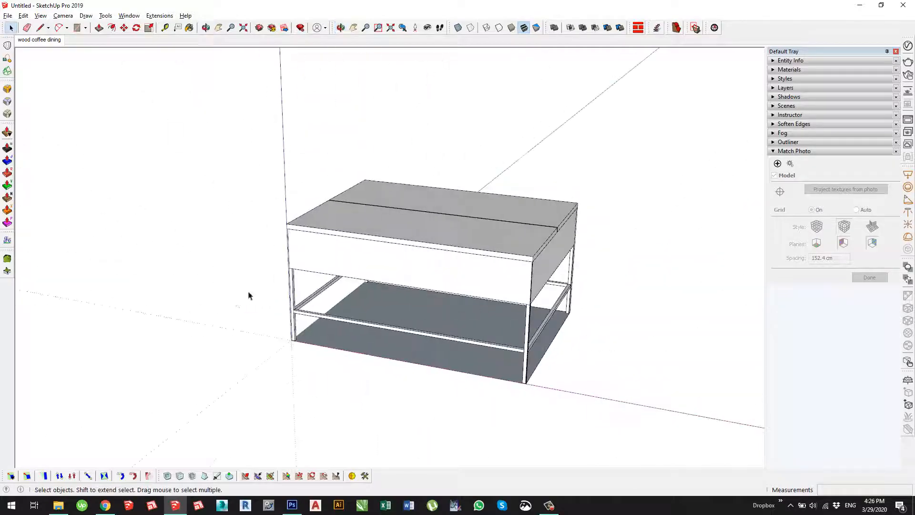
scroll(428, 297, up, 5)
scroll(429, 290, up, 3)
triple_click(436, 288)
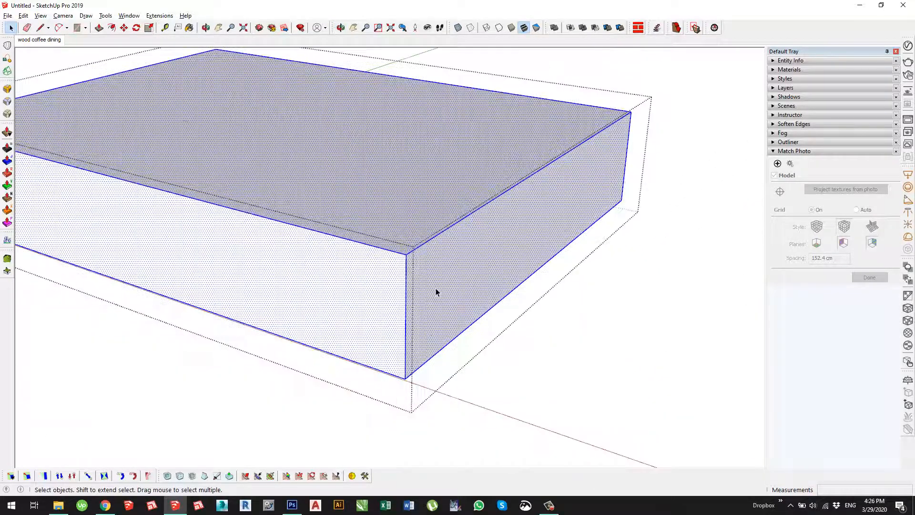
Step: Return to the matched photo view and project the photo's texture onto the selected body, trimming partially visible faces
scroll(436, 288, down, 3)
middle_drag(382, 183, 373, 231)
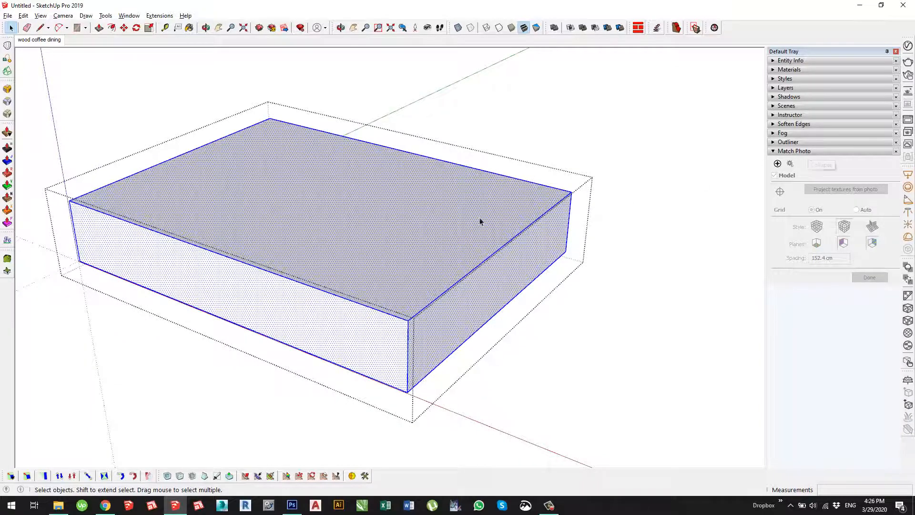
middle_drag(415, 199, 419, 200)
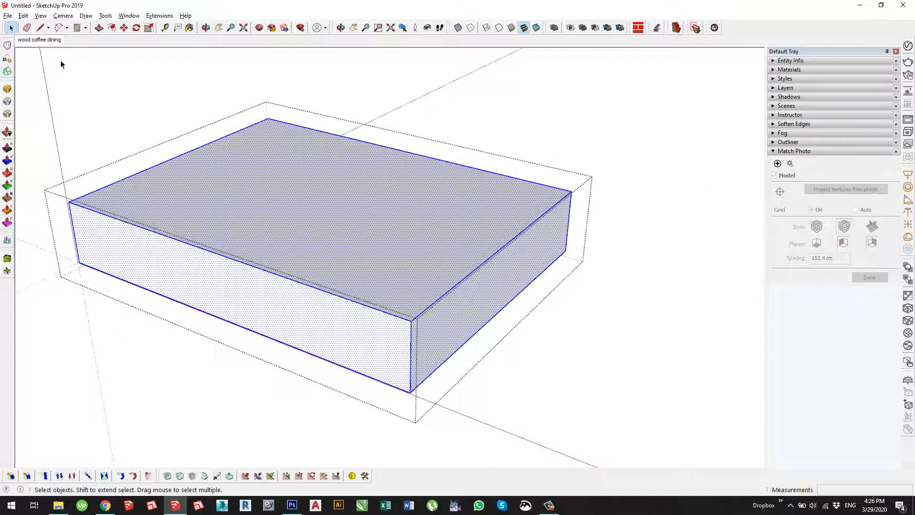
click(46, 40)
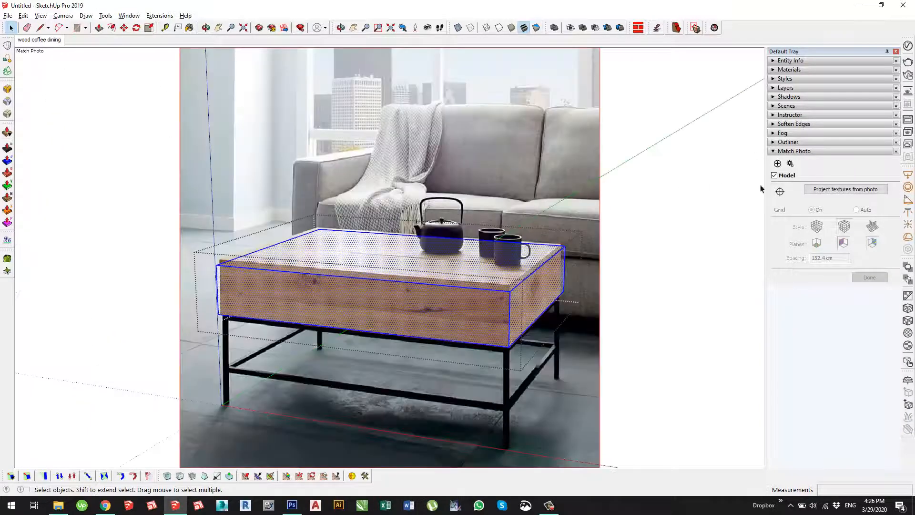
click(821, 190)
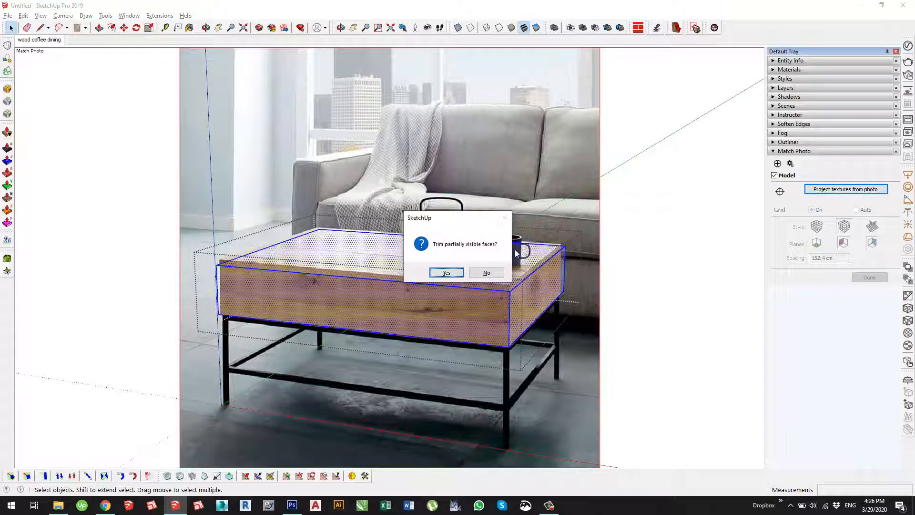
click(446, 272)
Step: Examine the projected wood texture on the body's front and right side faces
middle_drag(451, 281, 538, 333)
scroll(455, 336, up, 3)
middle_drag(501, 293, 379, 308)
scroll(379, 309, up, 2)
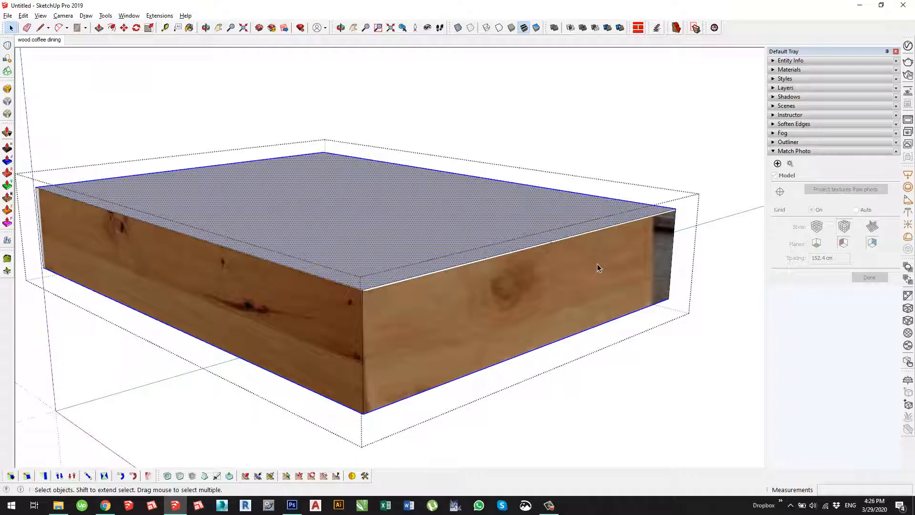
scroll(598, 268, down, 2)
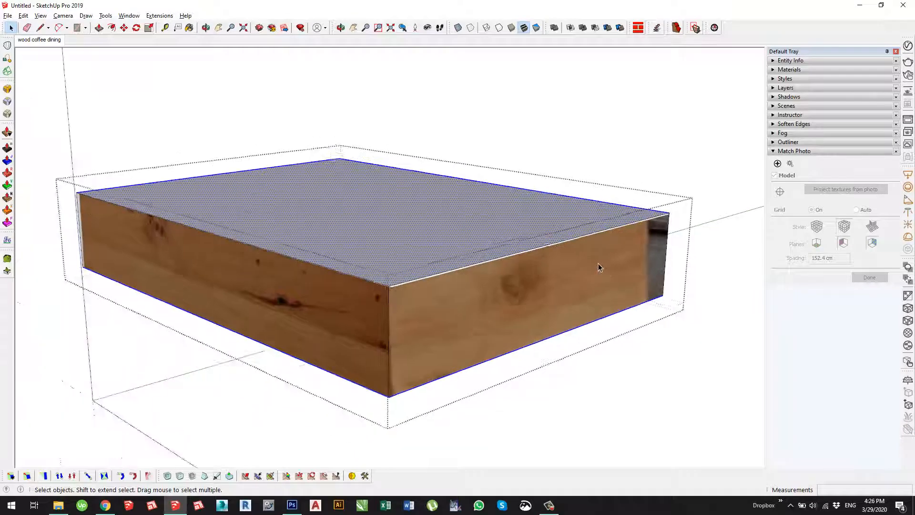
middle_drag(598, 266, 499, 271)
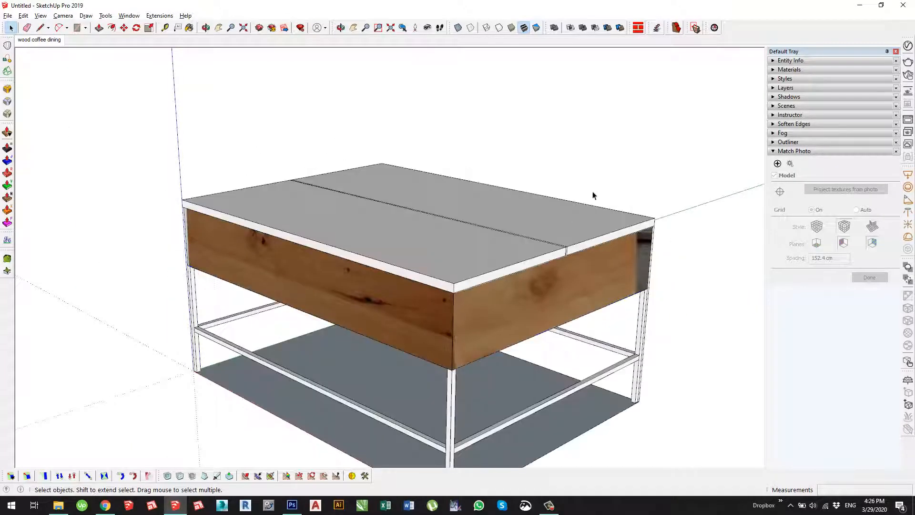
scroll(502, 315, up, 2)
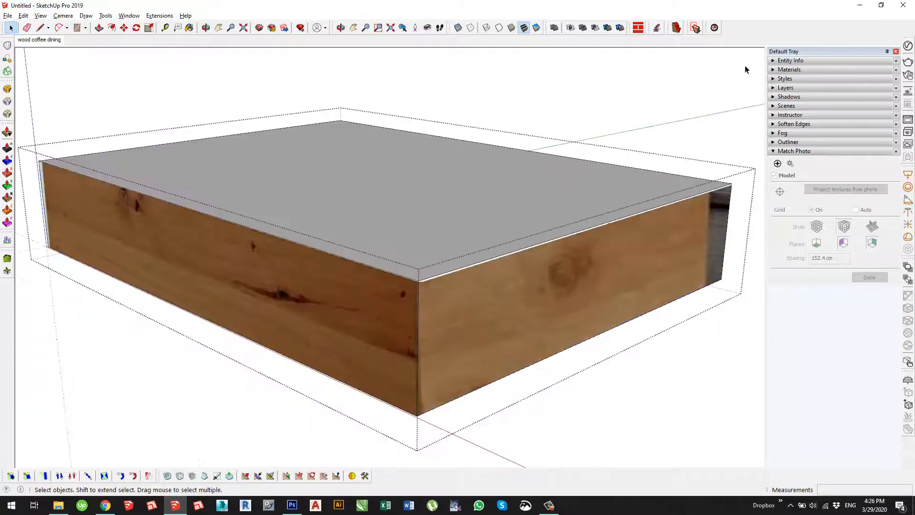
Step: Paint the body's long front face with the wood nepal teak material from the wood 01 collection
key(b)
click(823, 130)
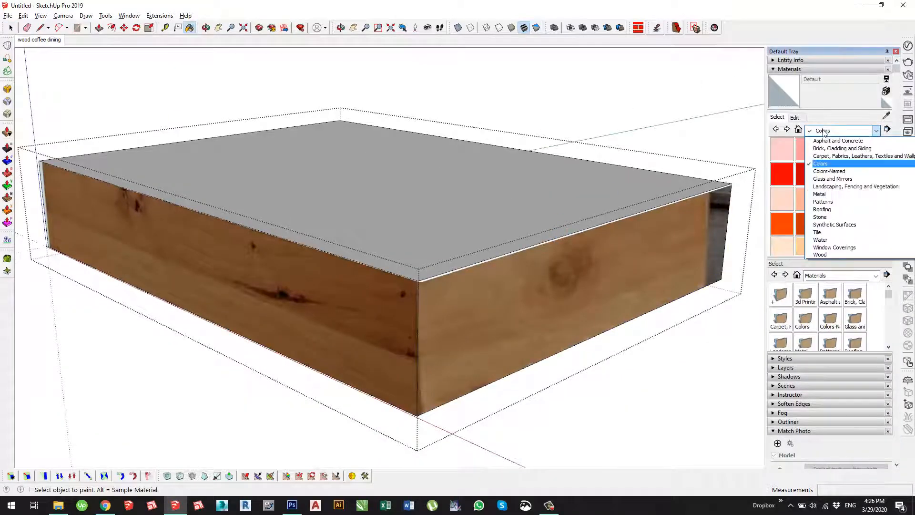
click(824, 131)
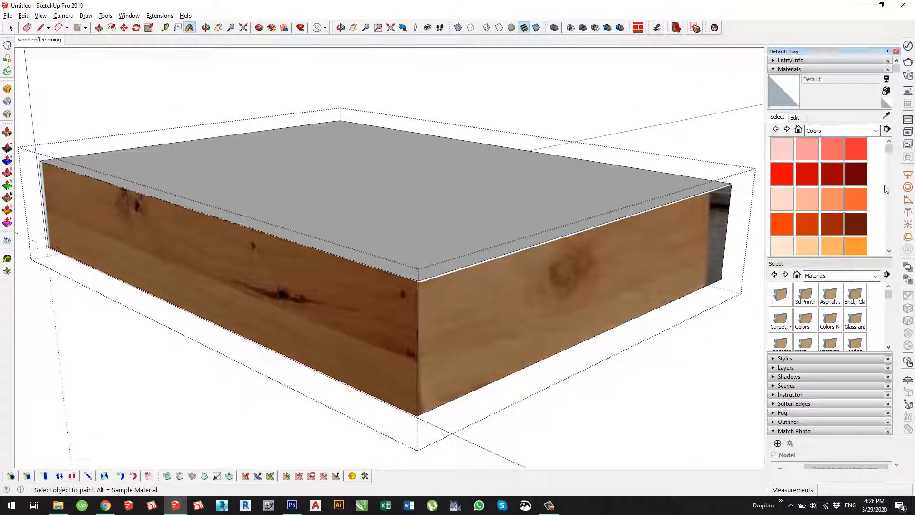
click(835, 134)
scroll(831, 167, up, 3)
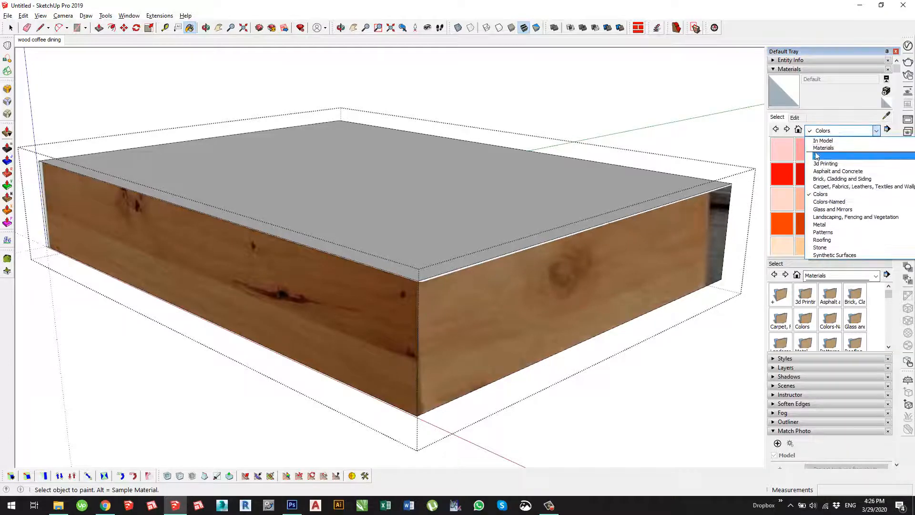
click(820, 150)
scroll(845, 179, down, 5)
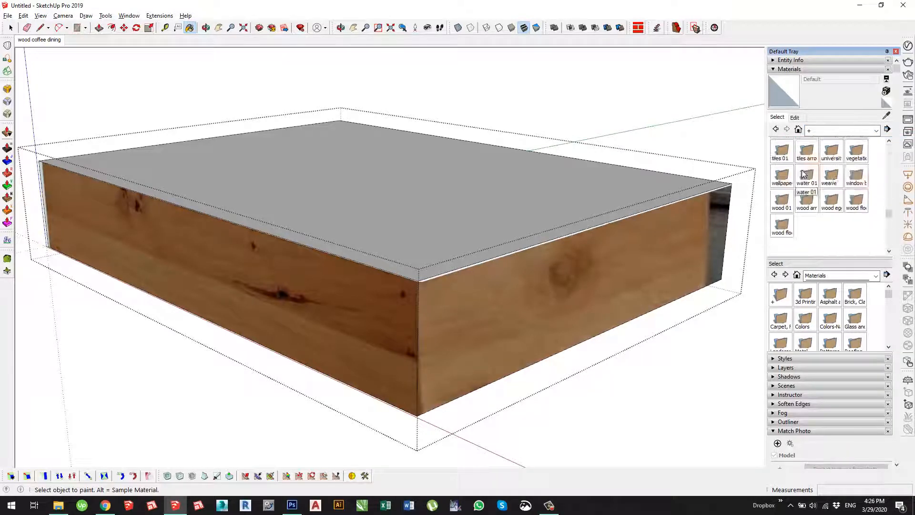
click(790, 204)
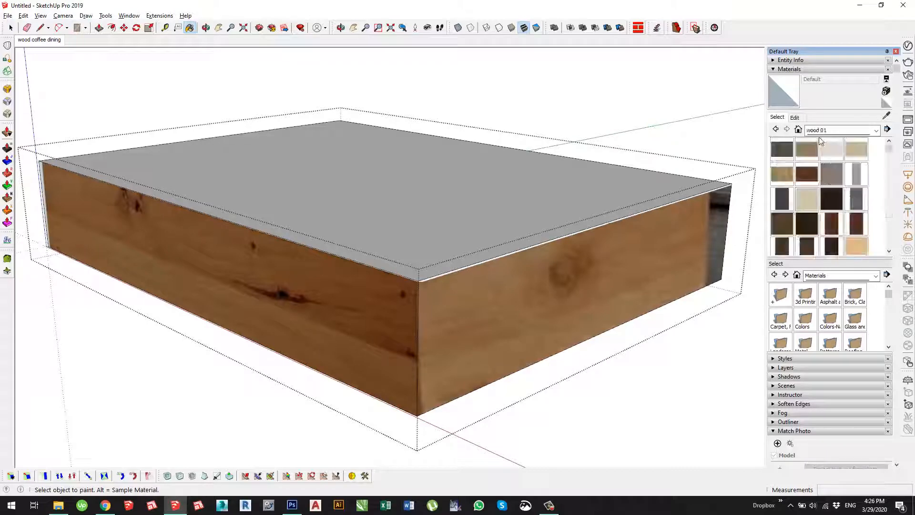
scroll(820, 186, down, 3)
scroll(820, 184, down, 2)
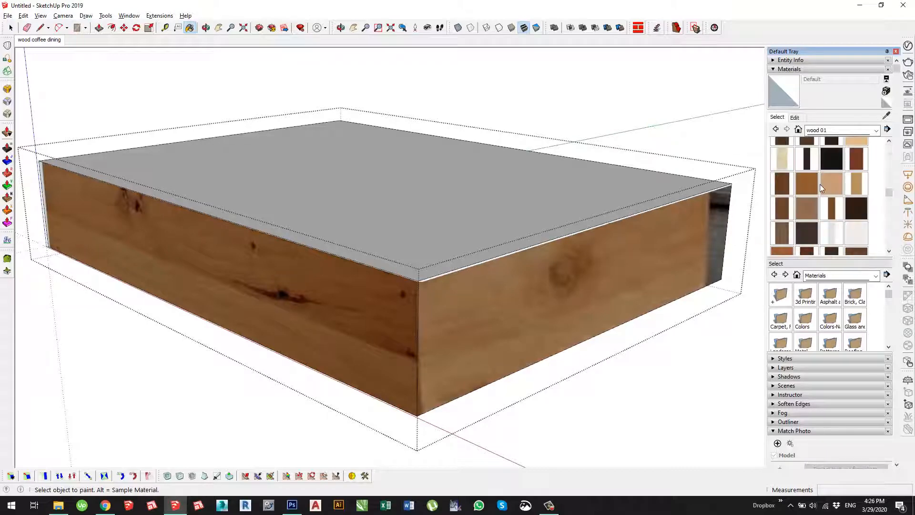
click(807, 182)
click(372, 306)
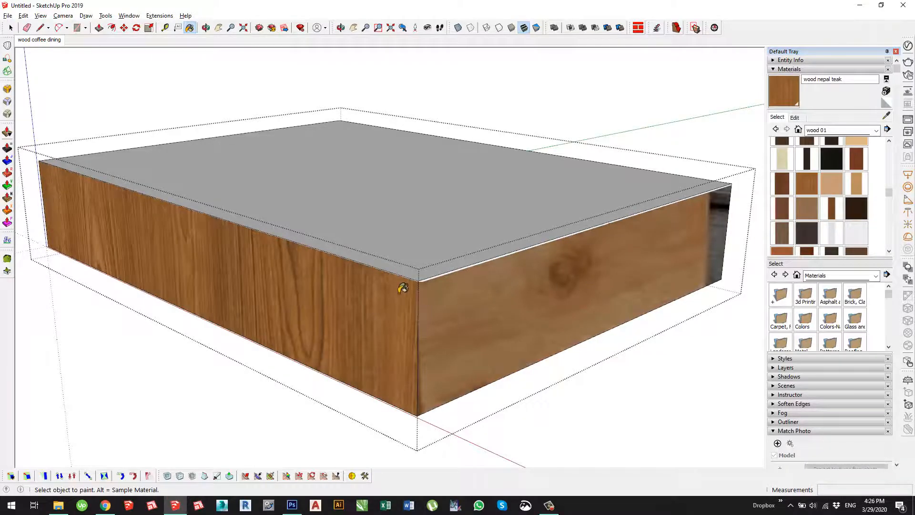
Step: Rotate the teak texture on the body's front face by 90 degrees so the grain runs lengthwise
mouse_move(403, 286)
middle_down()
mouse_move(510, 260)
mouse_move(286, 259)
mouse_move(364, 212)
middle_up()
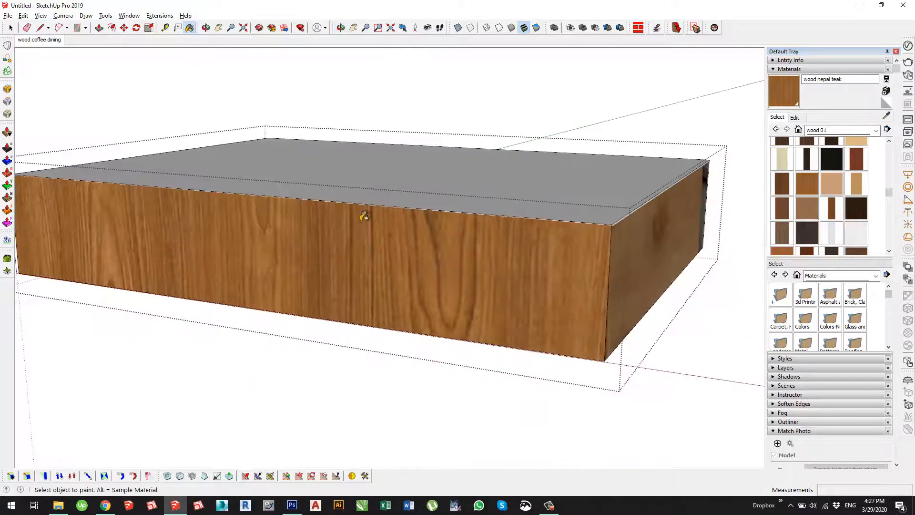
mouse_move(445, 259)
middle_down()
mouse_move(413, 260)
mouse_move(506, 269)
middle_up()
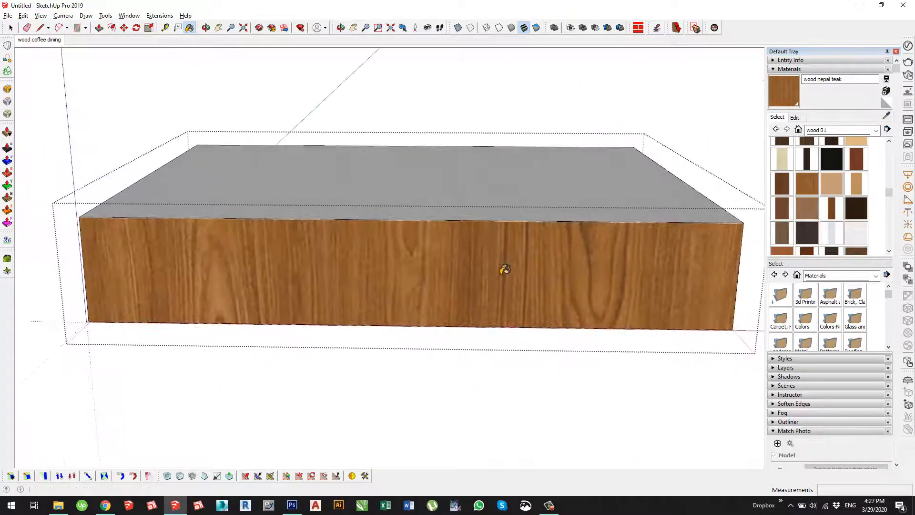
key(space)
click(410, 252)
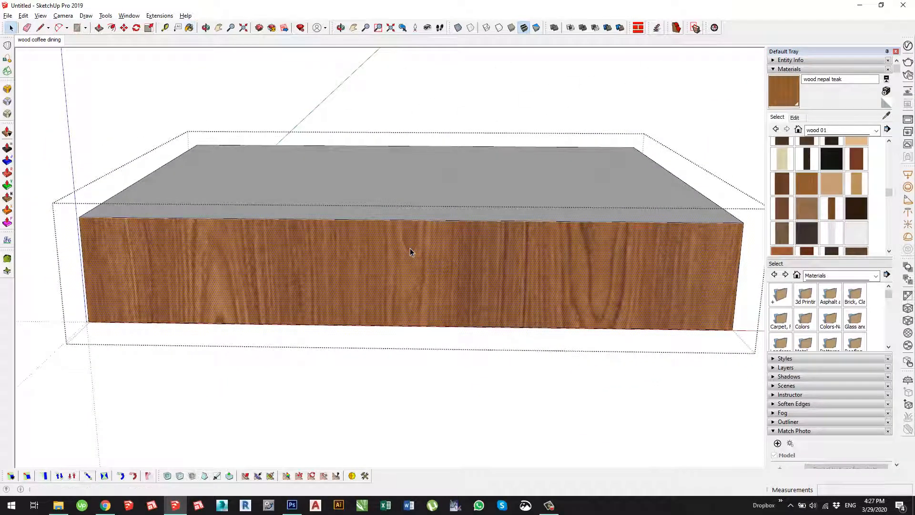
right_click(410, 252)
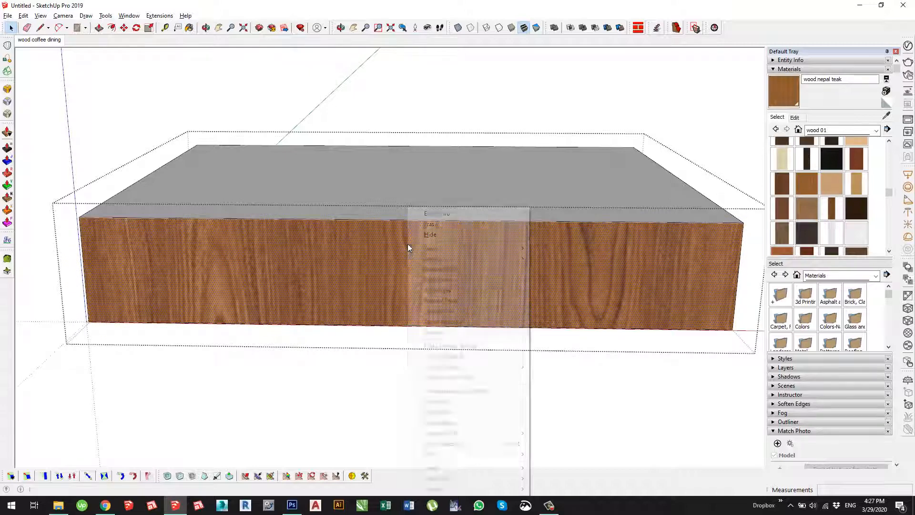
mouse_move(445, 335)
click(553, 332)
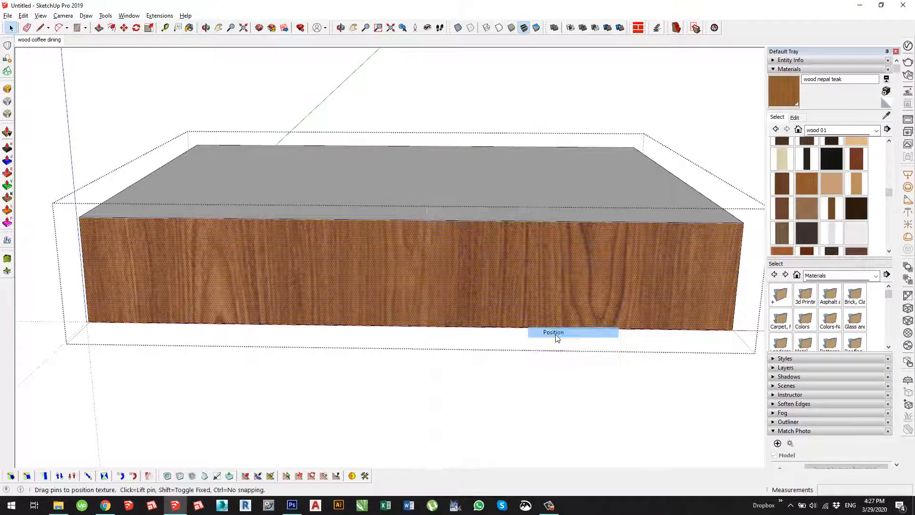
right_click(323, 236)
mouse_move(350, 275)
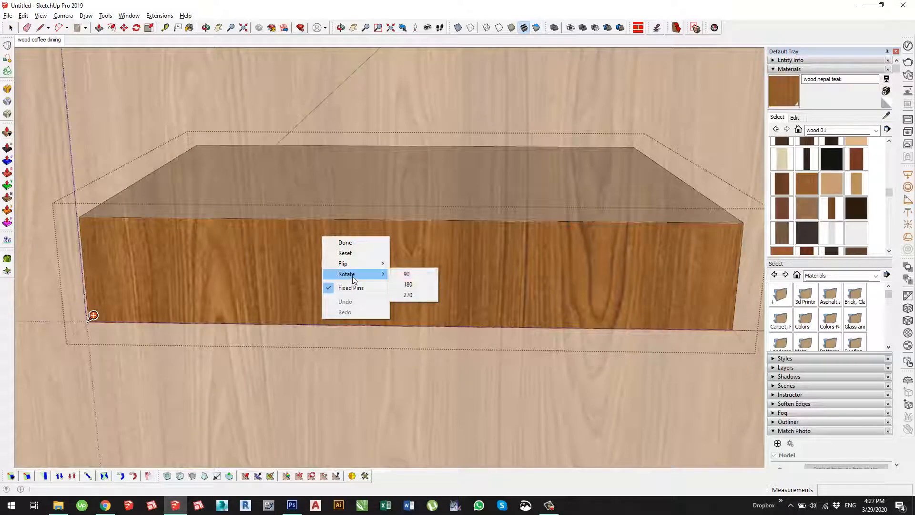
click(433, 274)
key(Return)
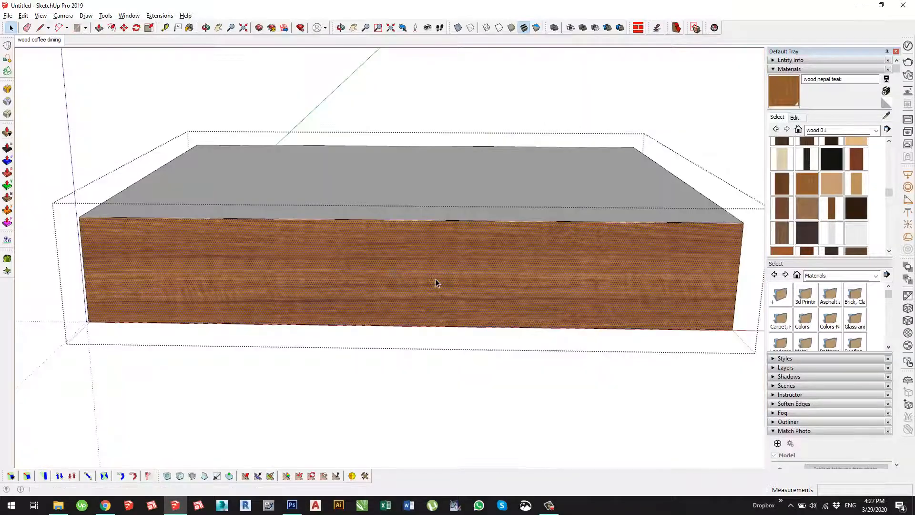
Step: Sample the rotated teak from the front face, paint the body's other side faces with it, and leave the body
middle_drag(435, 279, 251, 306)
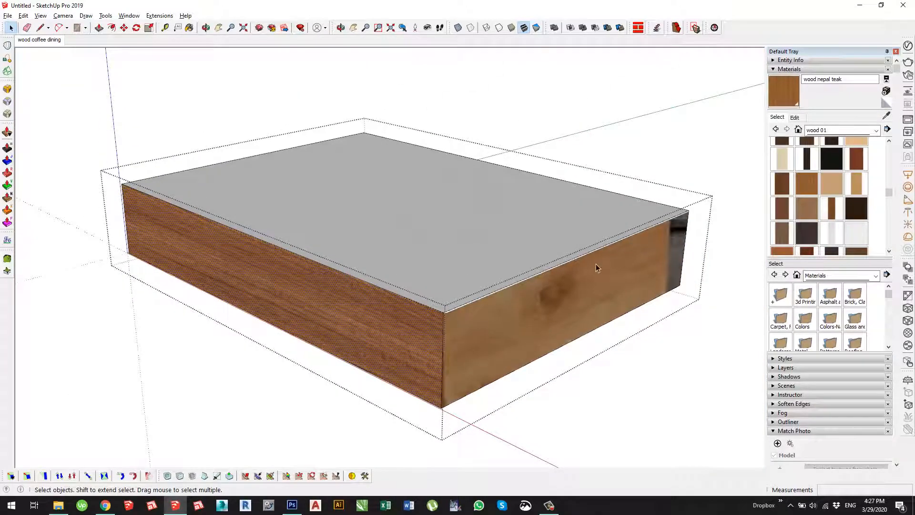
key(b)
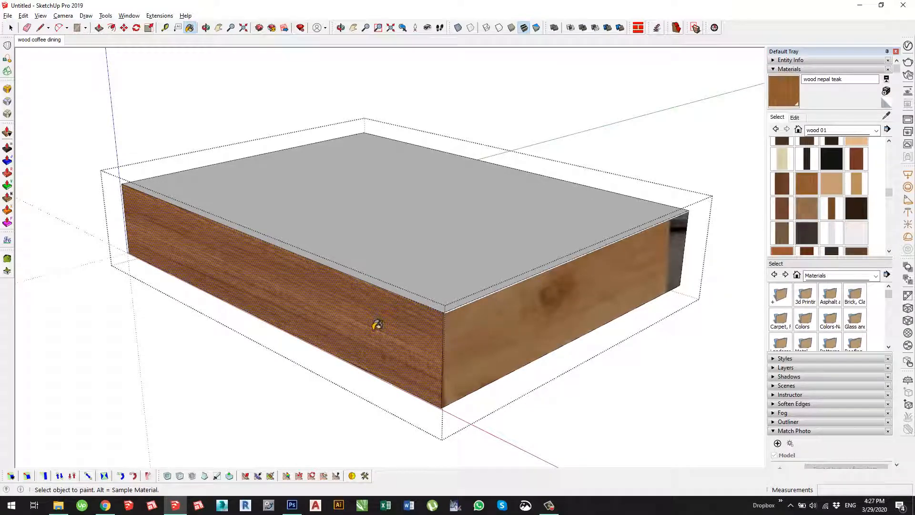
key(alt)
click(521, 311)
mouse_move(551, 313)
middle_down()
mouse_move(335, 320)
mouse_move(315, 302)
middle_up()
click(314, 303)
middle_drag(547, 241, 410, 263)
click(466, 270)
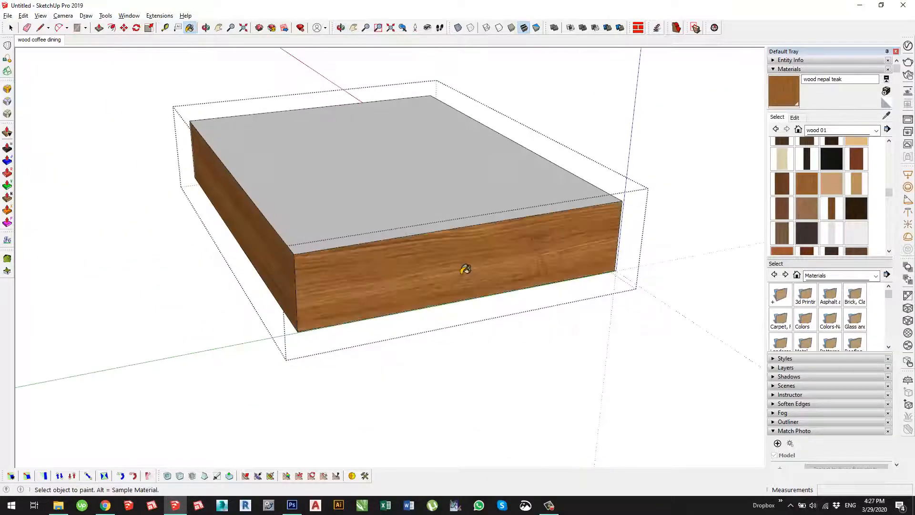
middle_drag(591, 270, 119, 292)
click(229, 278)
key(space)
key(Escape)
Step: Paint the whole grooved tabletop with wood nepal teak
mouse_move(397, 234)
middle_down()
mouse_move(350, 241)
mouse_move(451, 227)
middle_up()
scroll(443, 214, up, 2)
key(b)
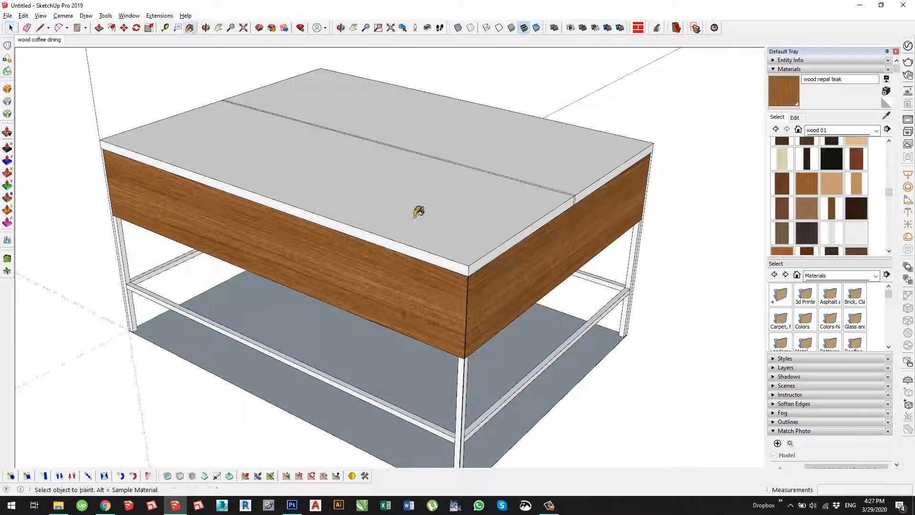
click(328, 203)
middle_drag(327, 205, 336, 223)
middle_drag(241, 196, 362, 222)
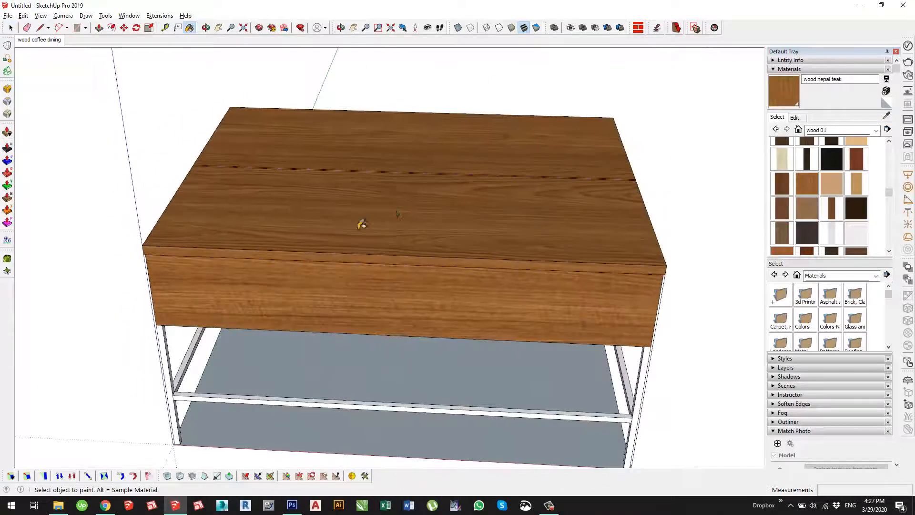
Step: Open the tabletop and examine the teak grain on its top and edges, then leave it
scroll(361, 222, up, 2)
middle_drag(196, 200, 311, 215)
key(space)
double_click(346, 274)
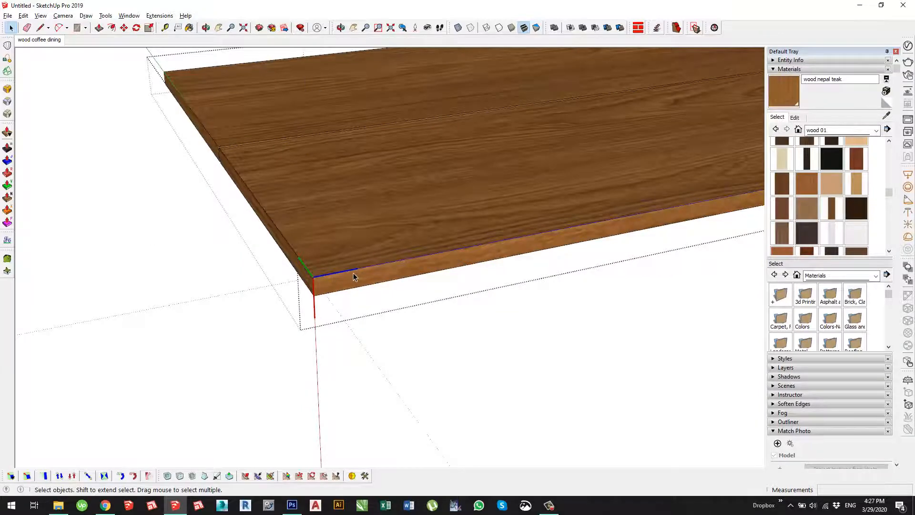
scroll(299, 290, down, 3)
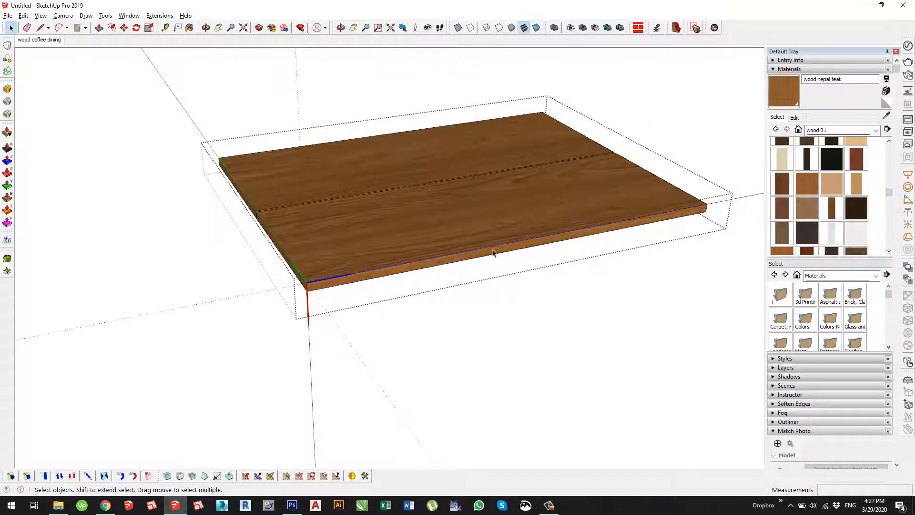
middle_drag(465, 255, 153, 260)
click(152, 259)
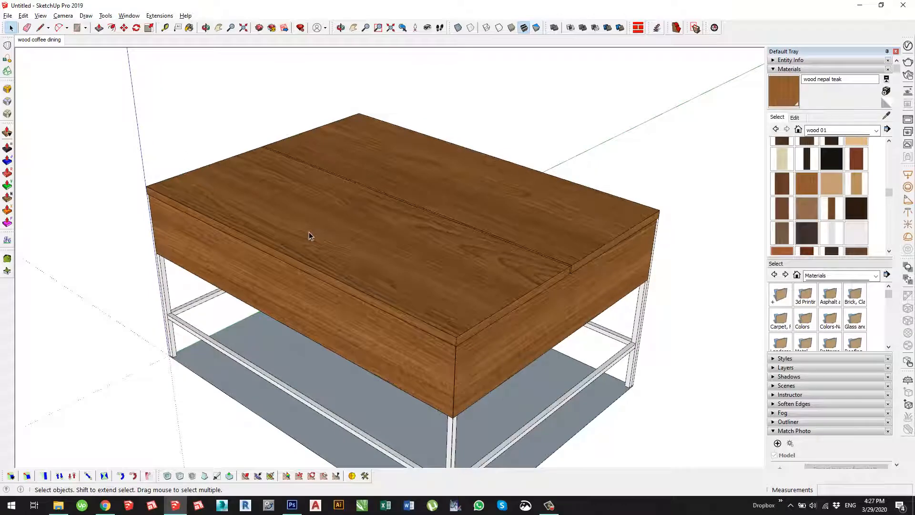
Step: Paint the frame's far right leg dark grey with Color M07 from the Colors collection
scroll(483, 305, up, 3)
scroll(384, 216, down, 3)
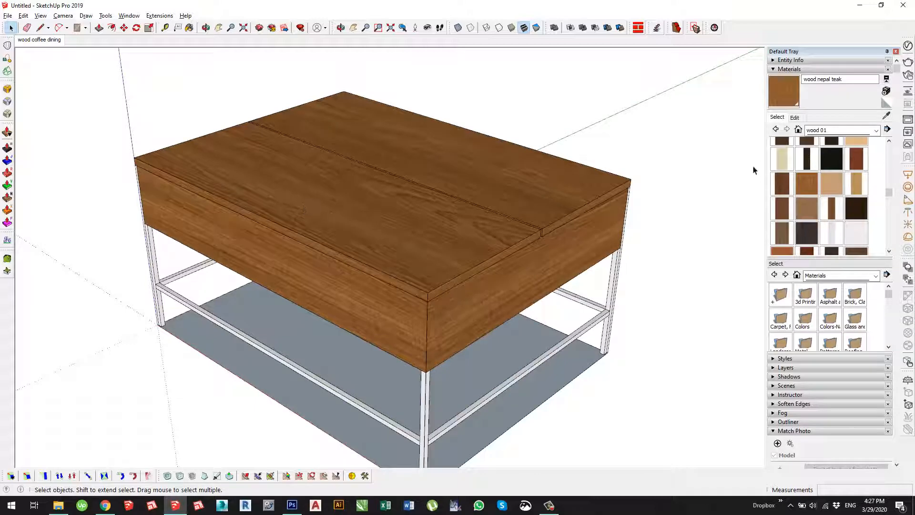
click(876, 130)
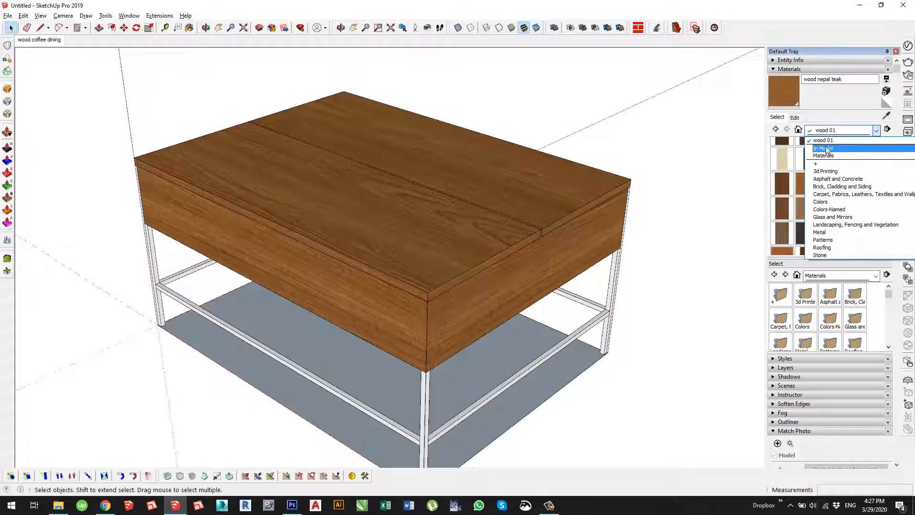
click(835, 204)
scroll(823, 192, down, 8)
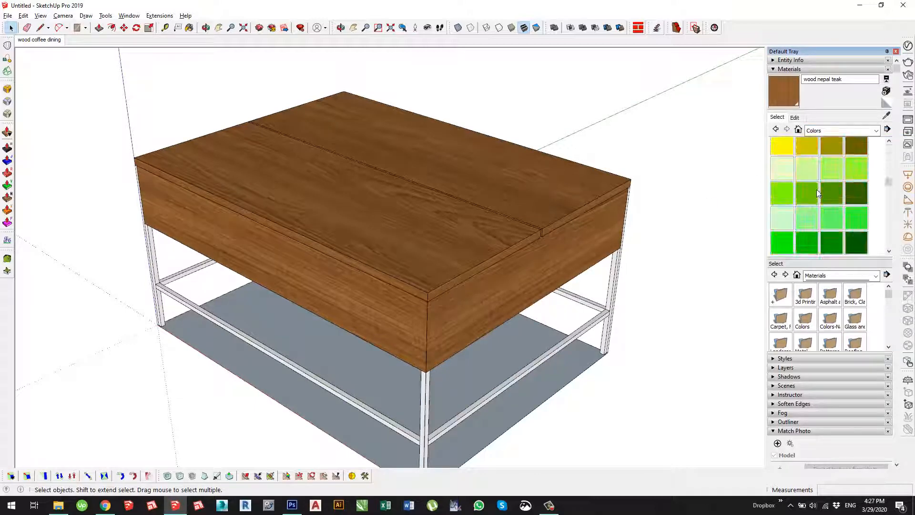
scroll(824, 192, down, 6)
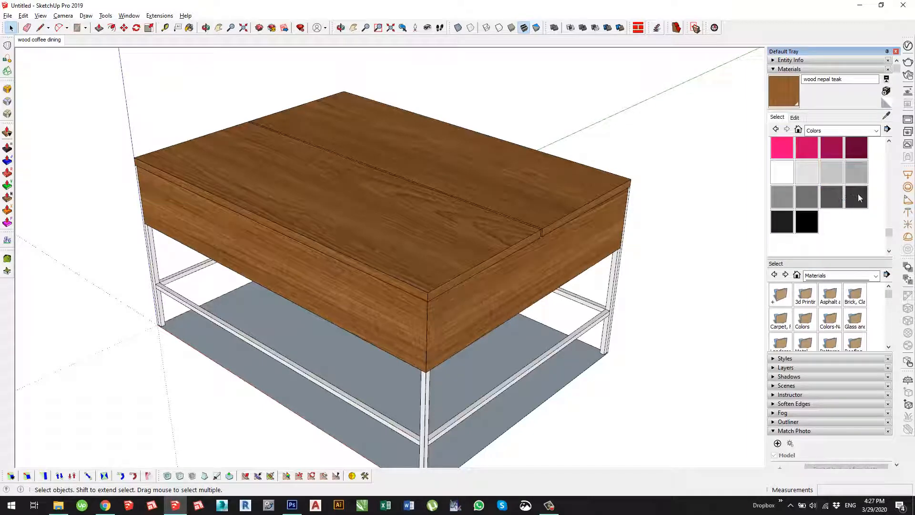
click(856, 196)
middle_drag(543, 356, 527, 272)
click(617, 265)
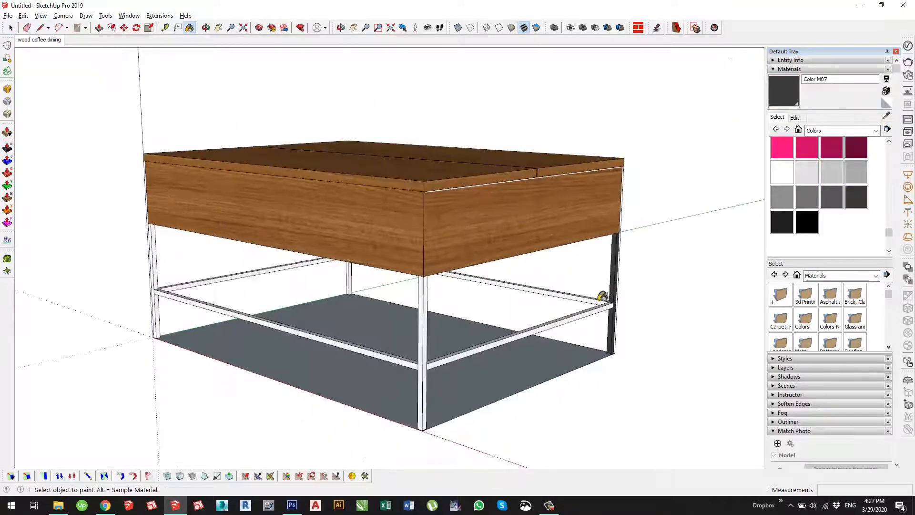
Step: Paint the remaining legs and rails of the metal frame with Color M07
click(600, 306)
click(597, 309)
click(424, 308)
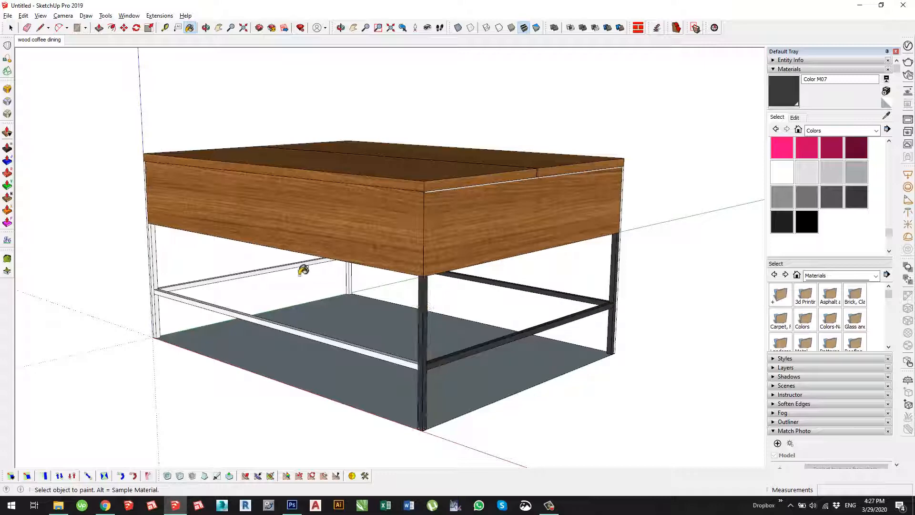
click(304, 266)
click(341, 281)
click(164, 298)
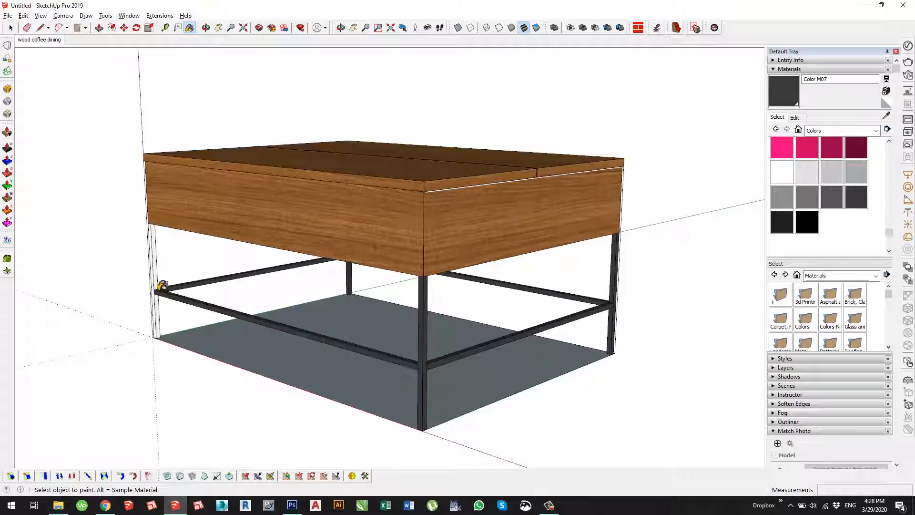
Step: Erase the rectangle lying on the ground beneath the table
middle_drag(157, 286, 229, 267)
scroll(226, 270, down, 1)
key(e)
click(255, 349)
middle_drag(431, 184, 450, 223)
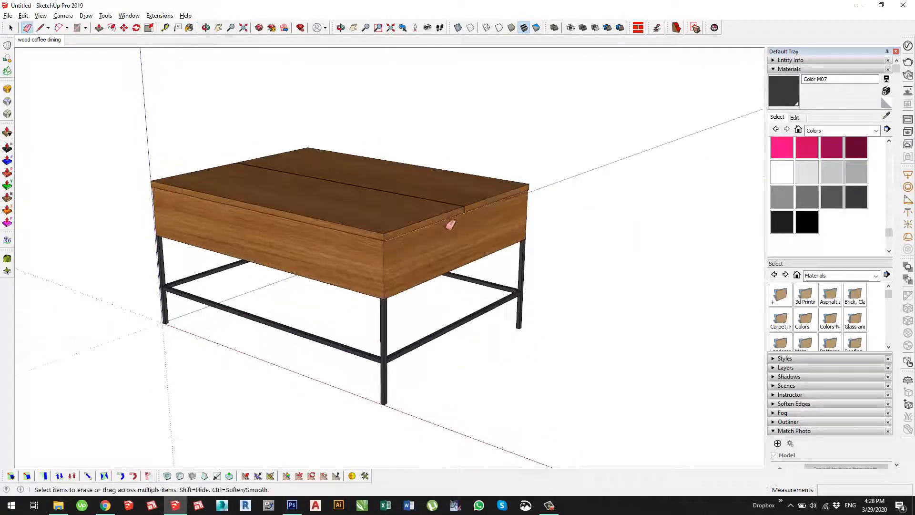
Step: Select the wooden body and sample wood nepal teak from the table as the active material
key(space)
click(297, 245)
scroll(297, 246, up, 2)
key(b)
alt+click(388, 215)
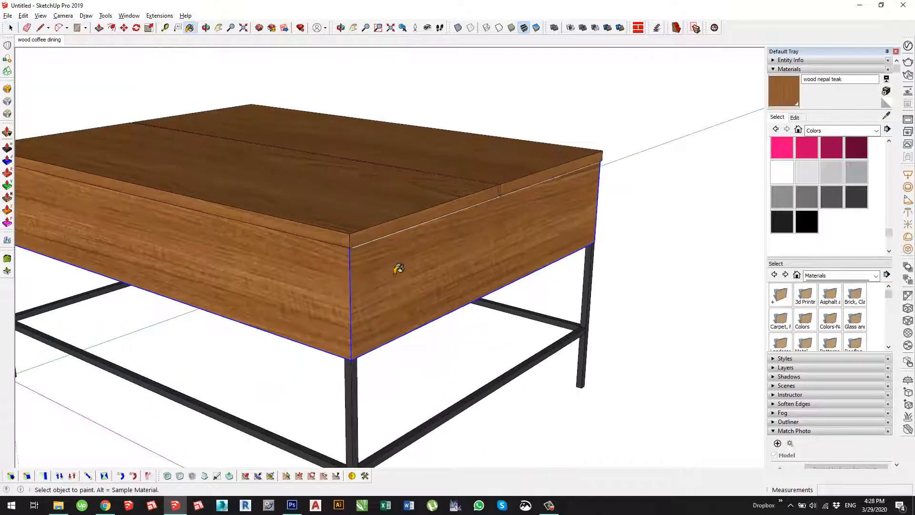
scroll(399, 265, down, 2)
Step: Select the entire table and turn it into a component named Stolic
key(space)
drag(104, 103, 655, 405)
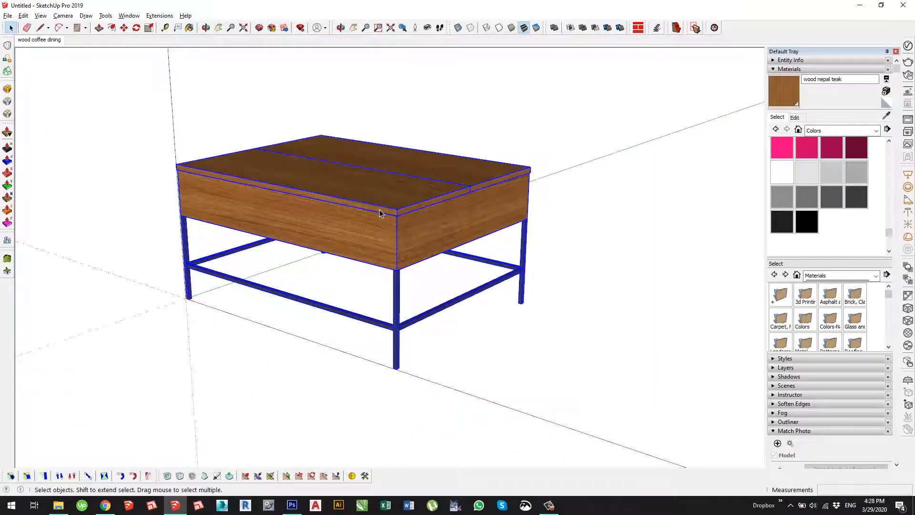
text(g)
text(Stolic)
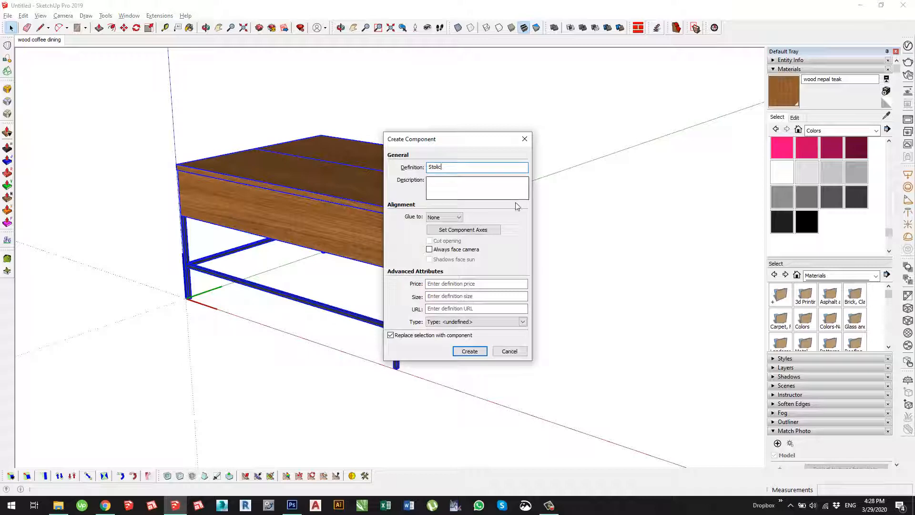
key(Return)
scroll(401, 221, up, 2)
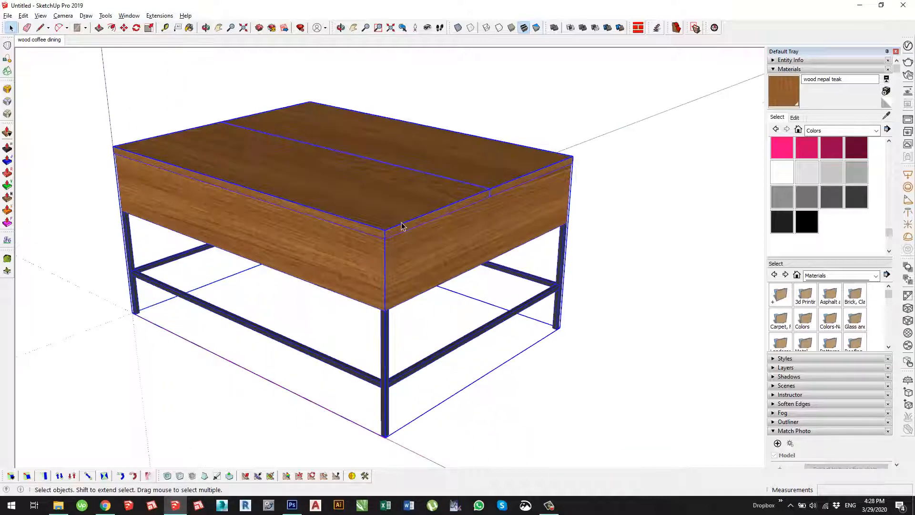
Step: Dimension the tabletop's long front edge and its adjoining short side edge, placing both dimensions above the tabletop
click(491, 128)
key(d)
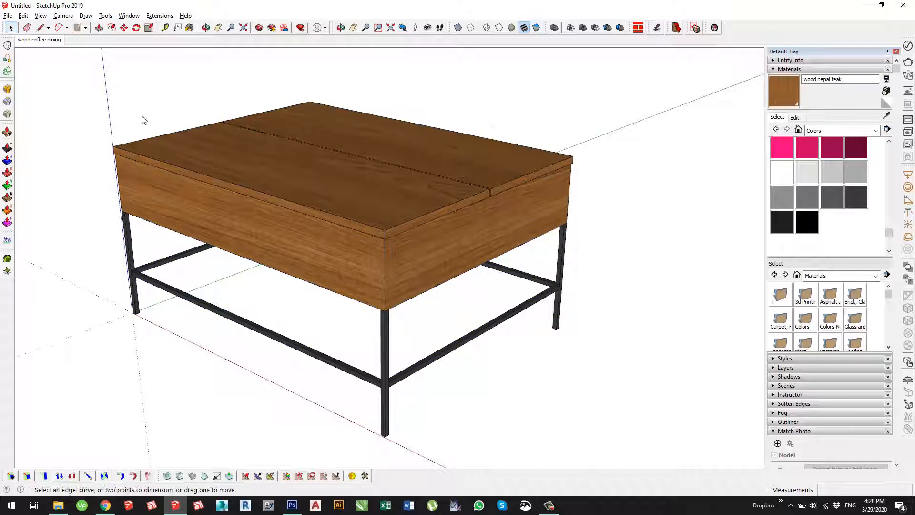
click(112, 147)
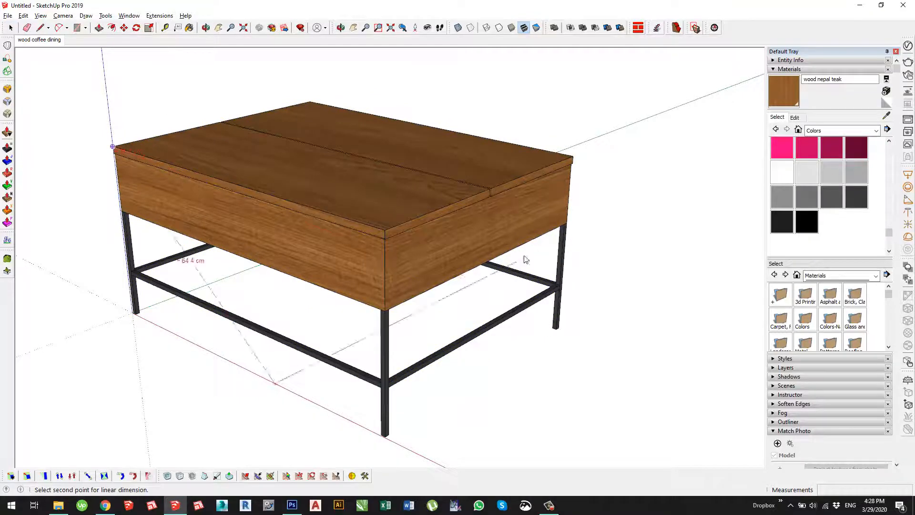
click(385, 230)
click(382, 188)
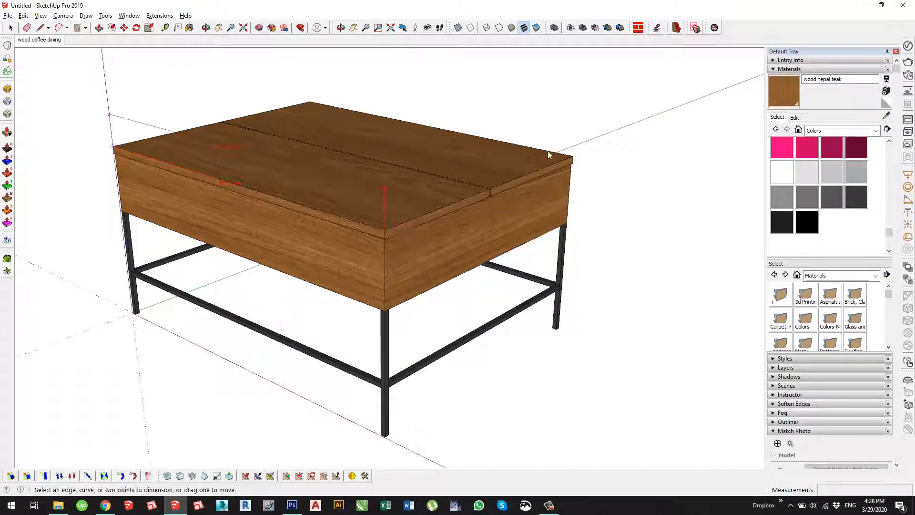
click(573, 157)
click(385, 230)
click(491, 152)
Step: Dimension the table's overall height at the nearest corner, from the tabletop down to the foot of the leg
scroll(501, 97, down, 2)
click(409, 201)
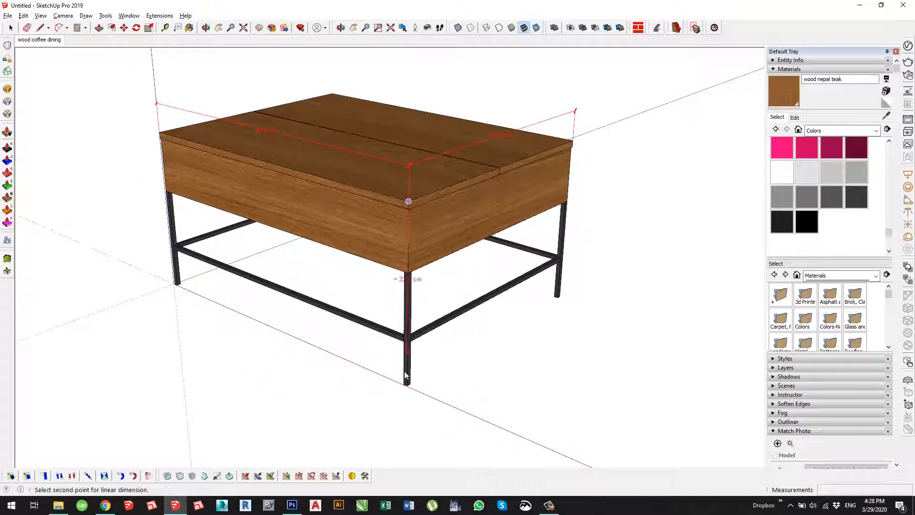
click(407, 384)
click(443, 408)
Step: Frame the dimensioned table in a closer perspective view and add a new scene that stores this view
middle_drag(618, 238, 637, 240)
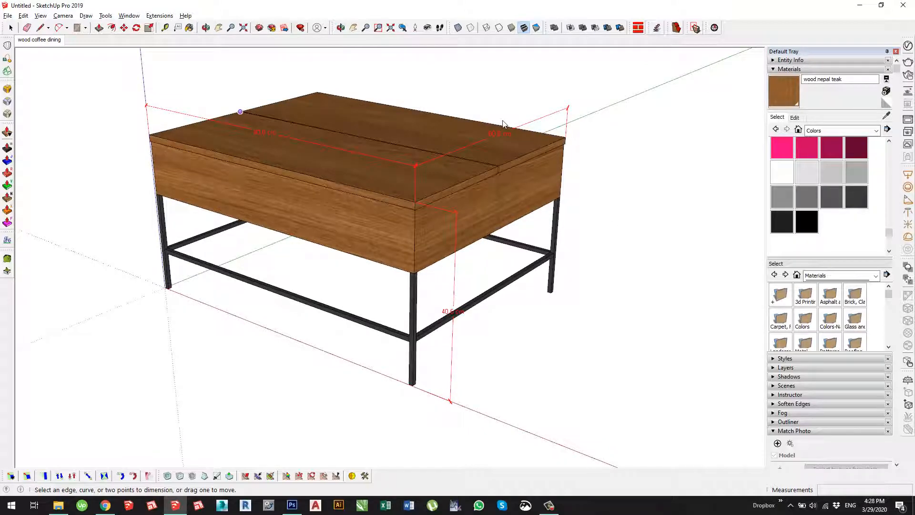
scroll(503, 120, up, 2)
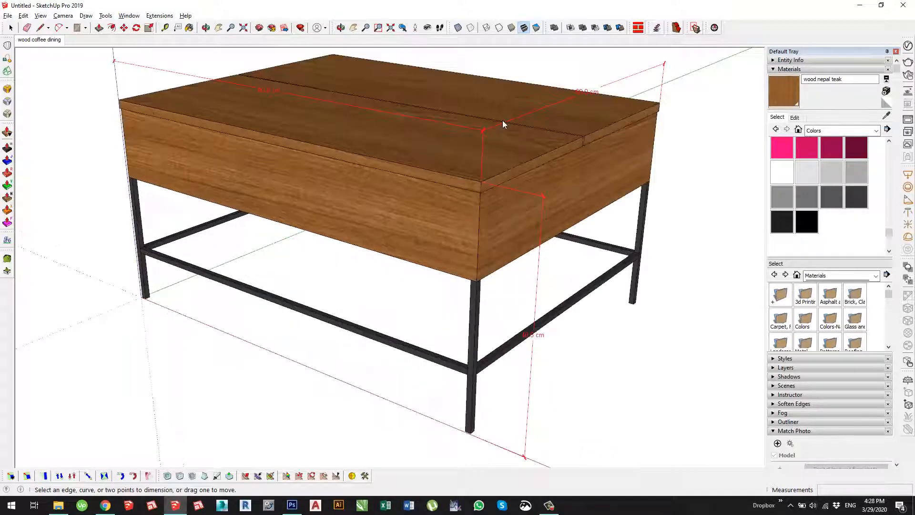
right_click(40, 40)
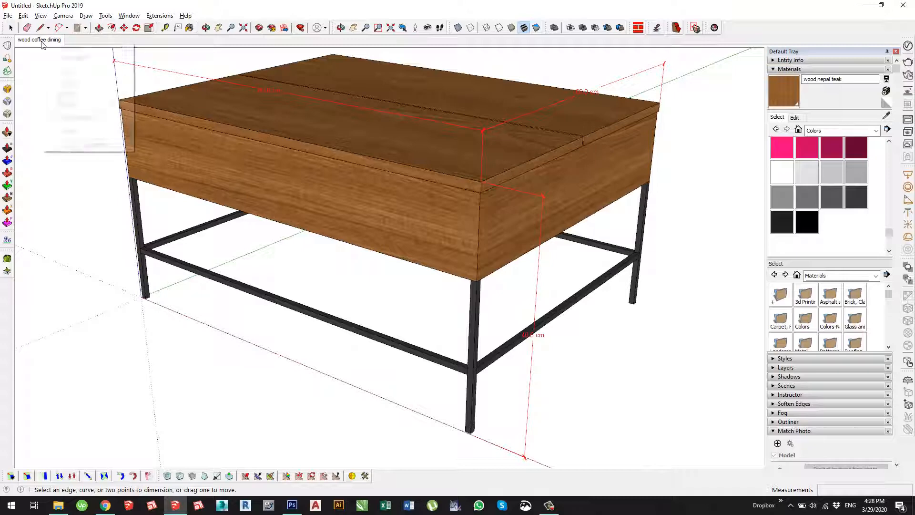
click(62, 72)
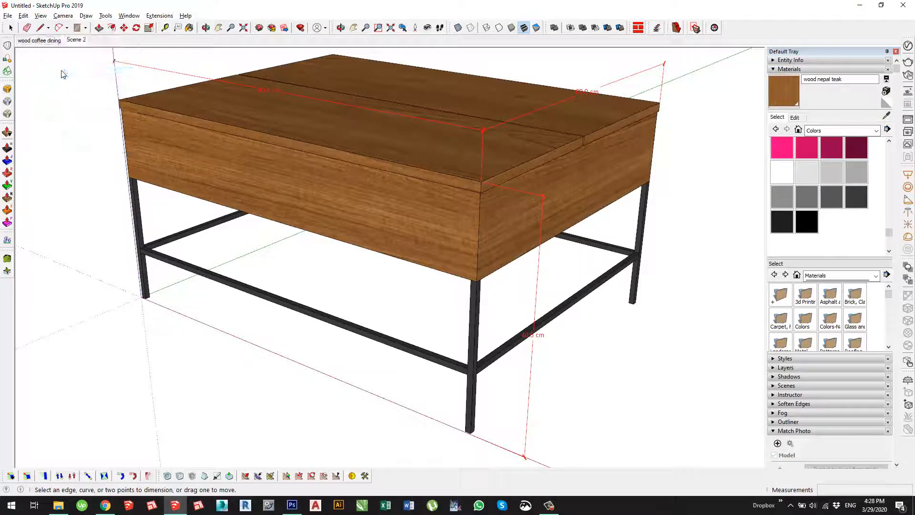